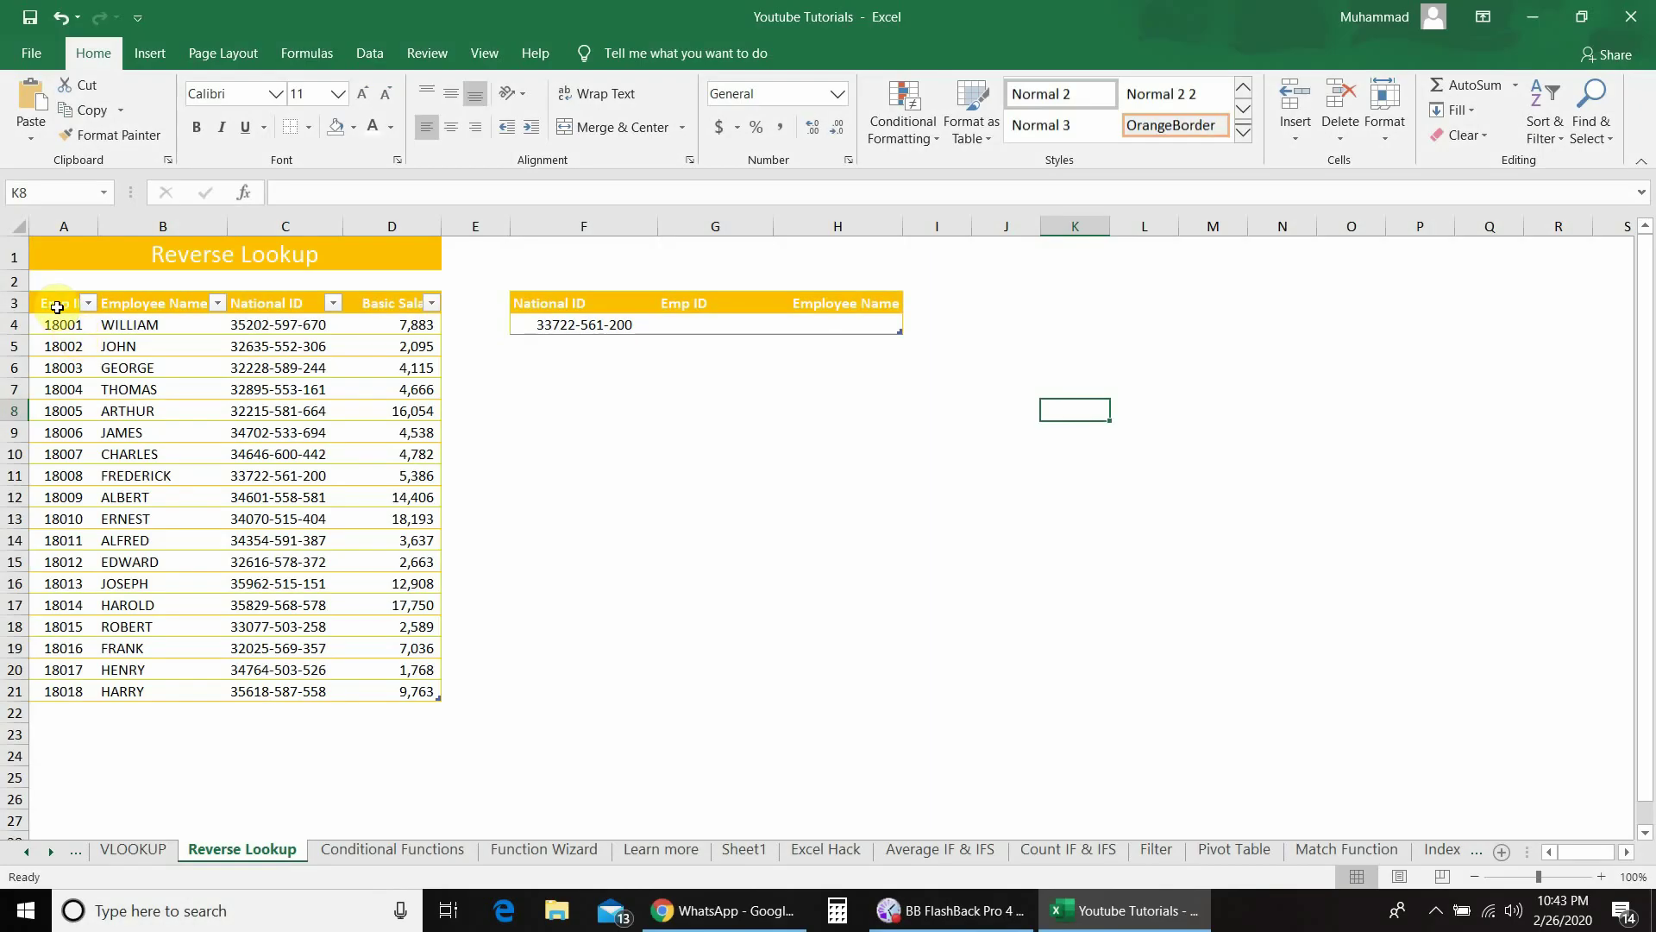
Step: Point out the Emp ID, Employee Name, National ID and Basic Salary columns, plus the lookup and result cells
left_click(60, 304)
left_click(183, 307)
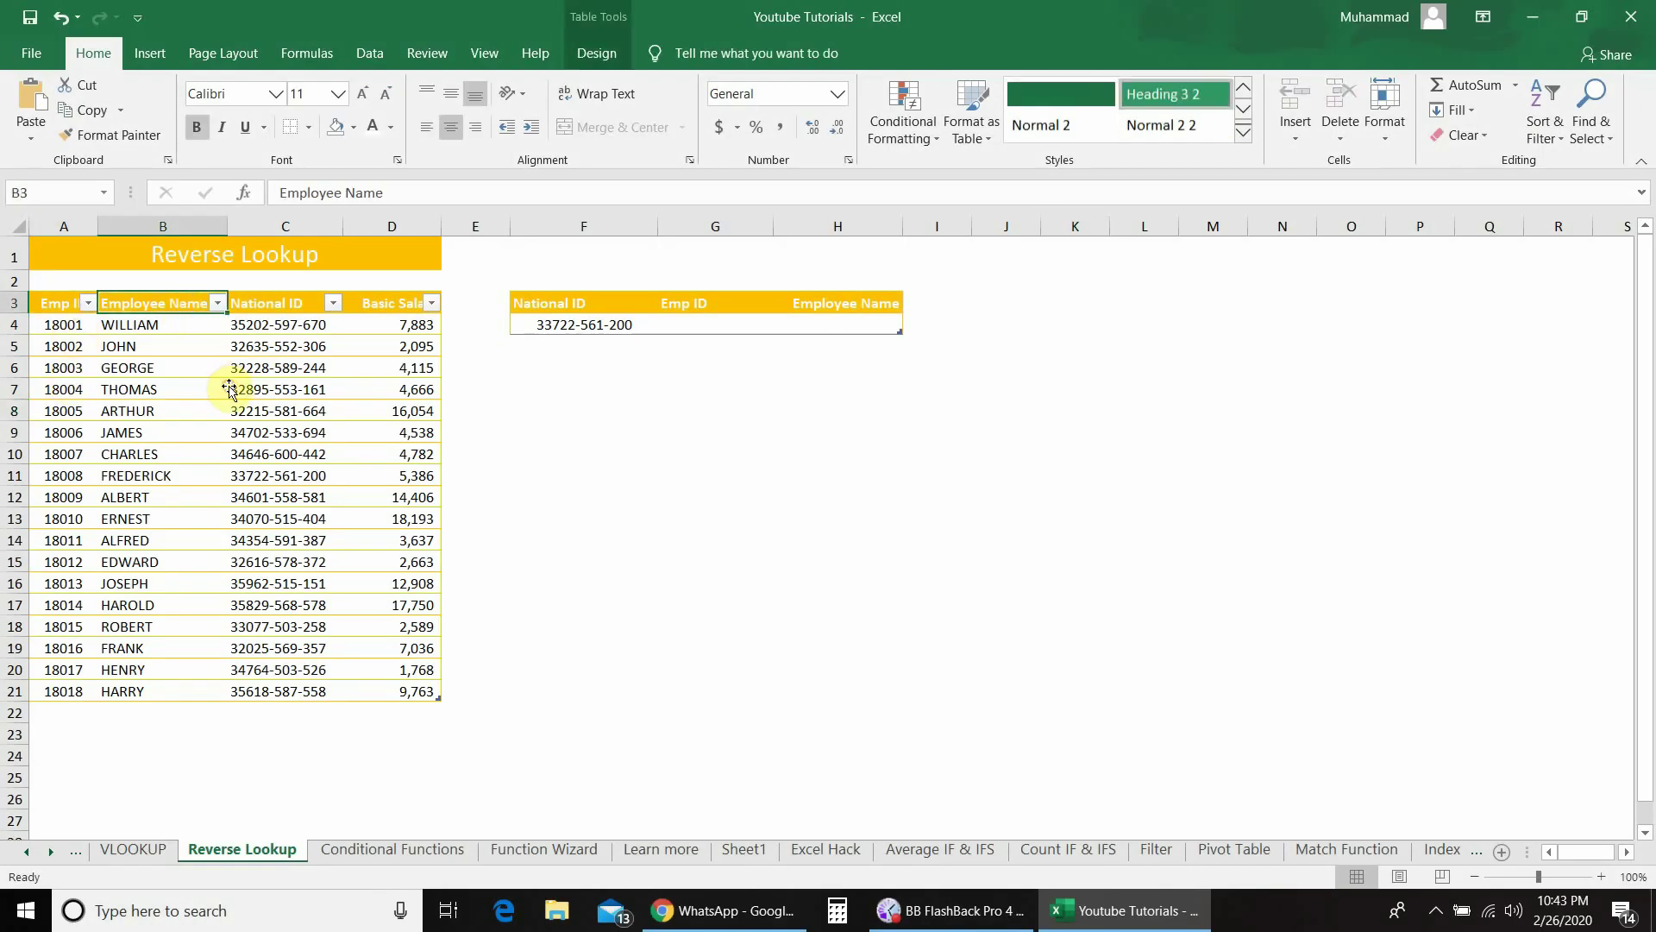
left_click(254, 309)
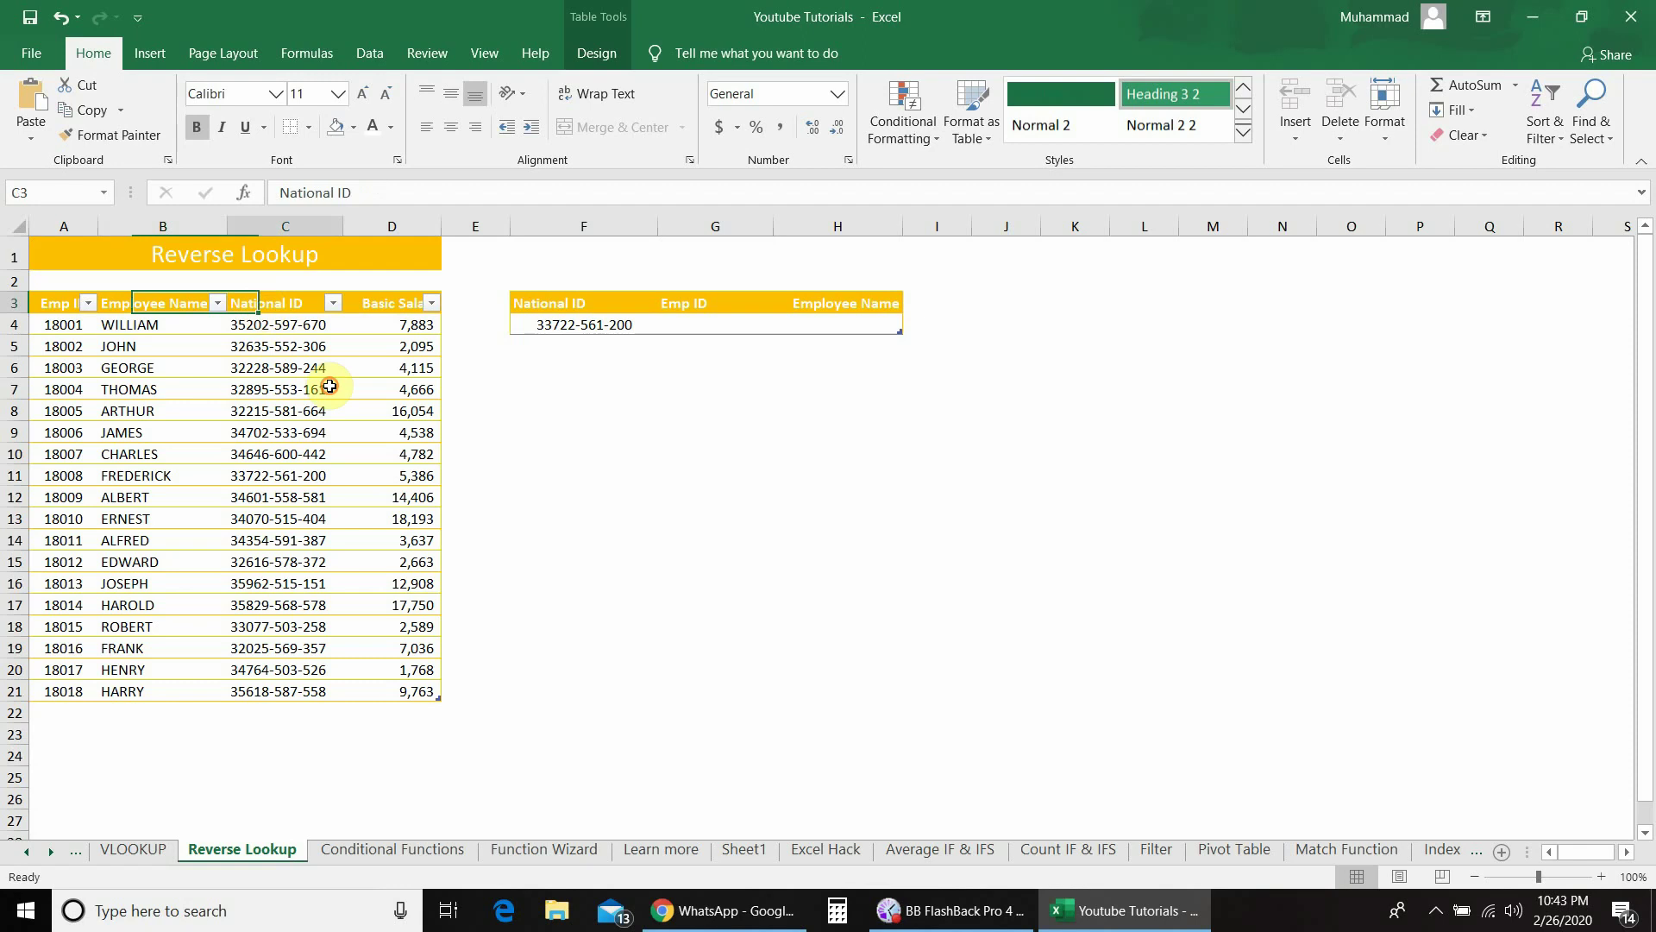
left_click(376, 308)
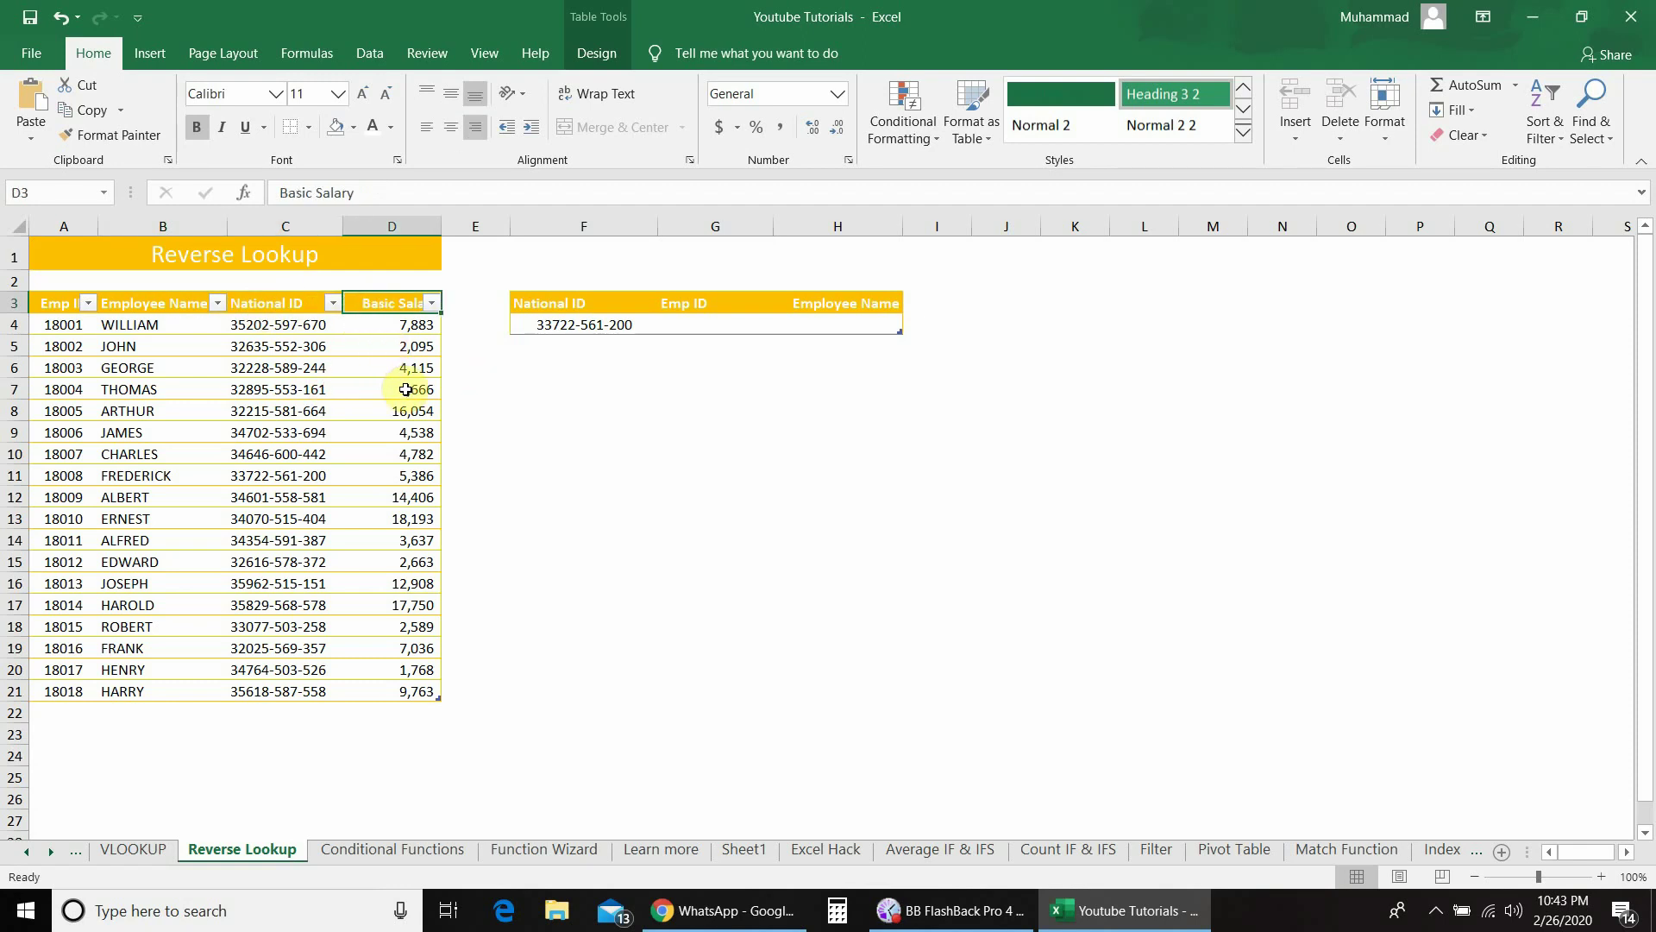
left_click(552, 325)
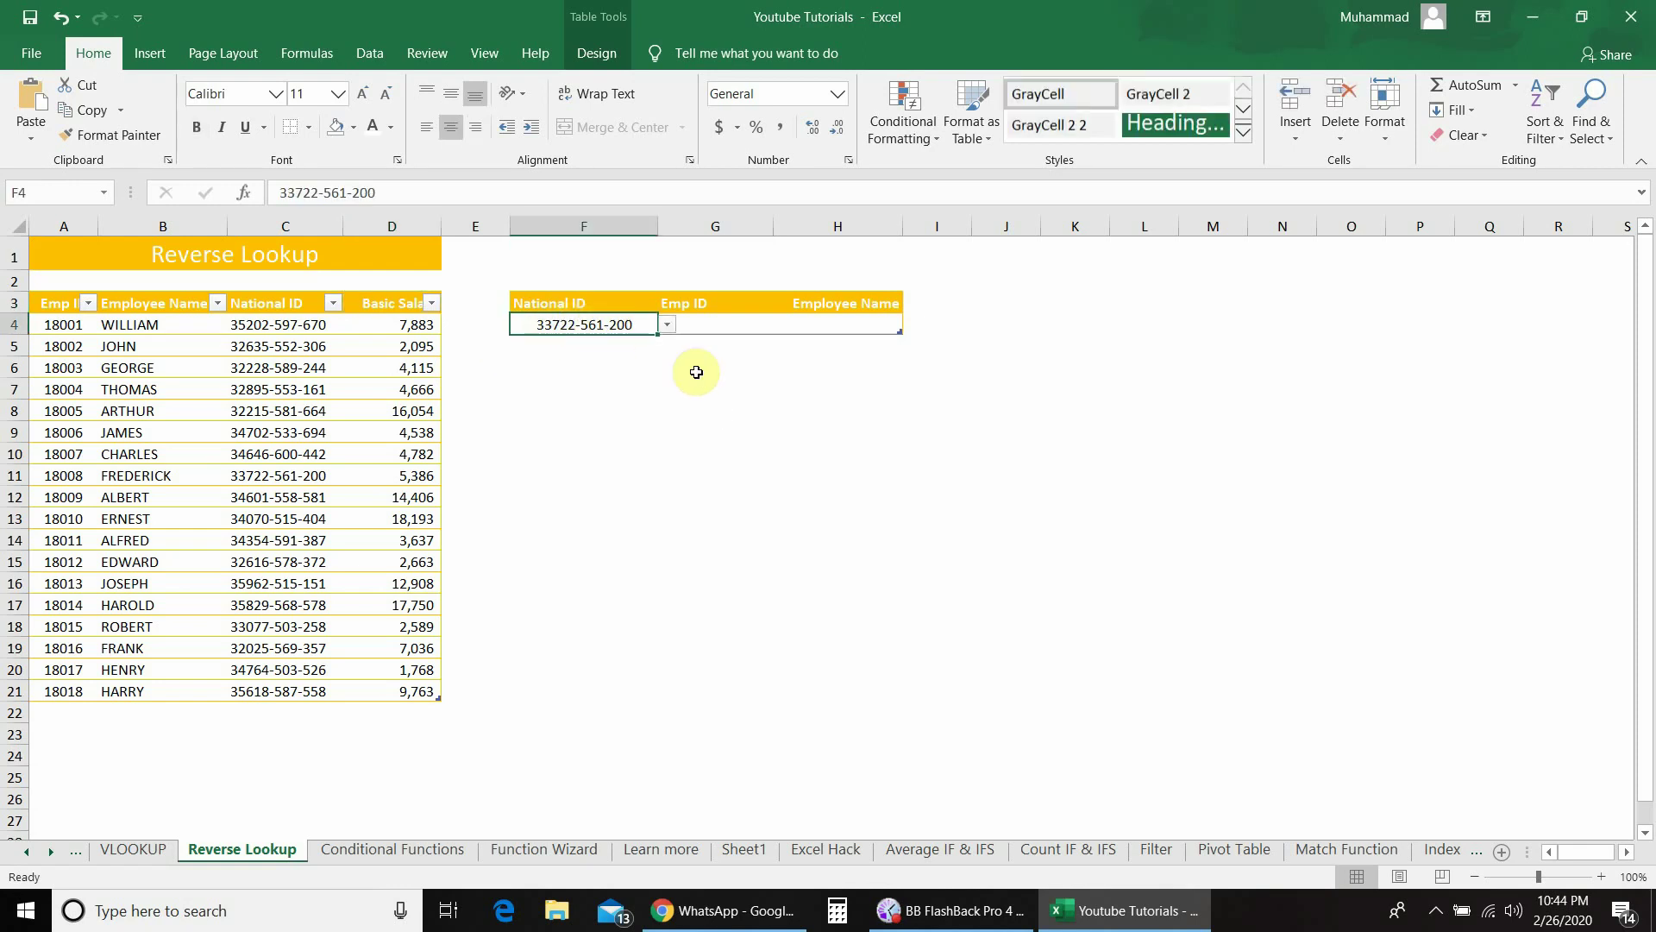
left_click(703, 324)
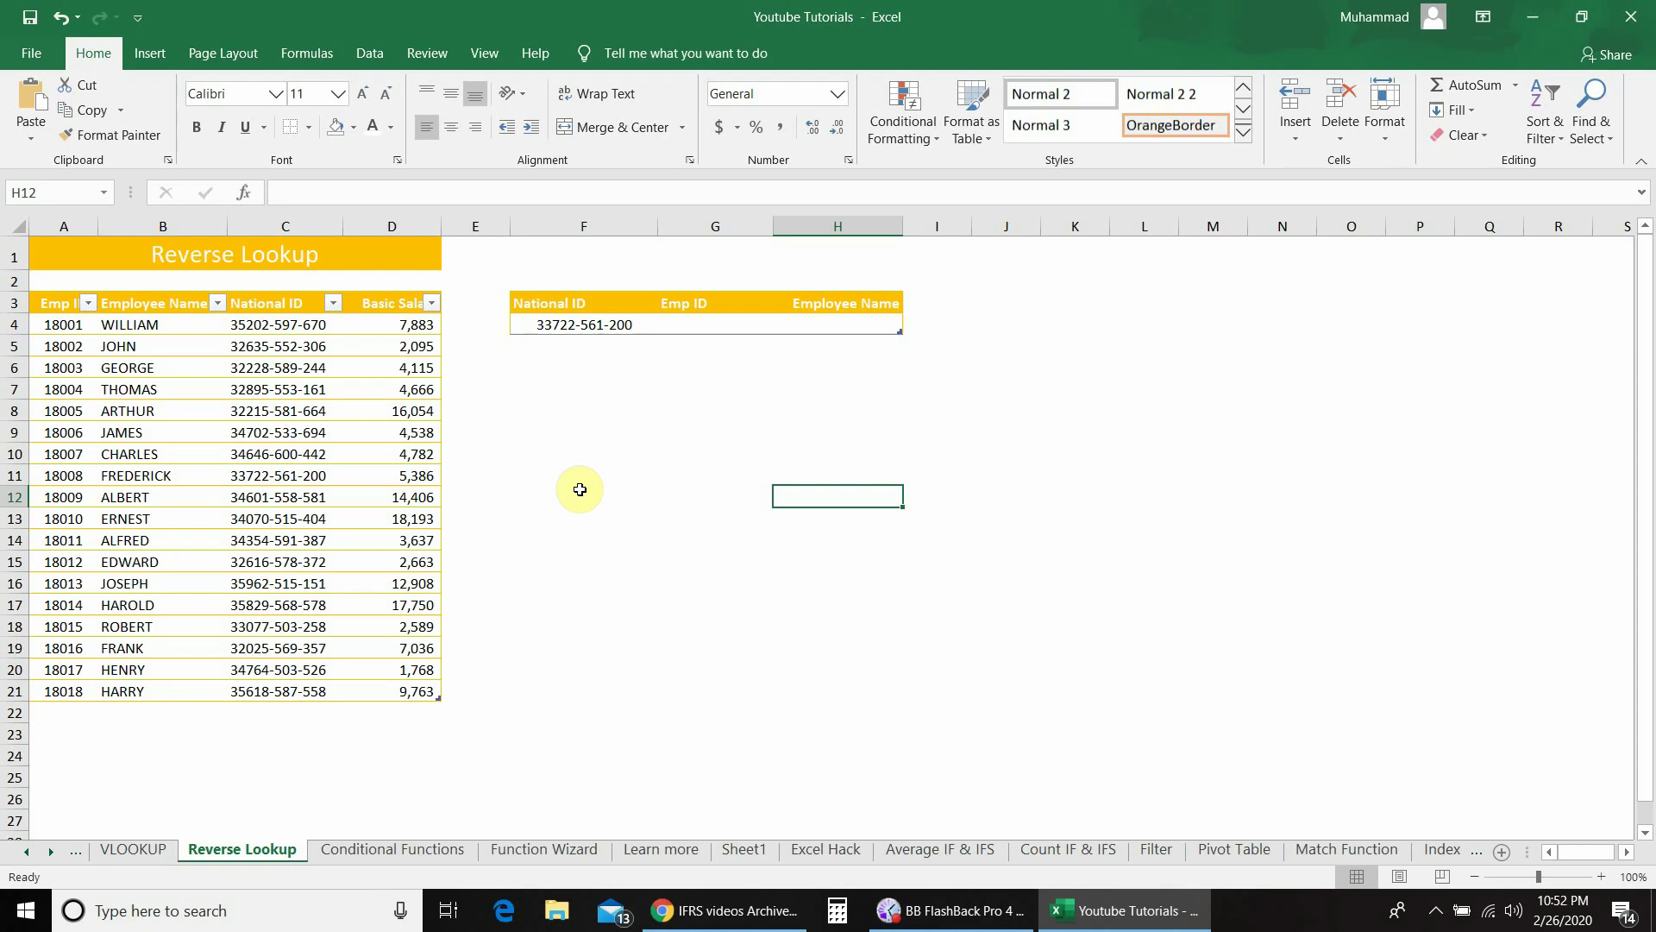
Step: In G4, start =VLOOKUP([@[National ID]],CHOOSE({1,2}, using the National ID cell as lookup value
left_click(703, 326)
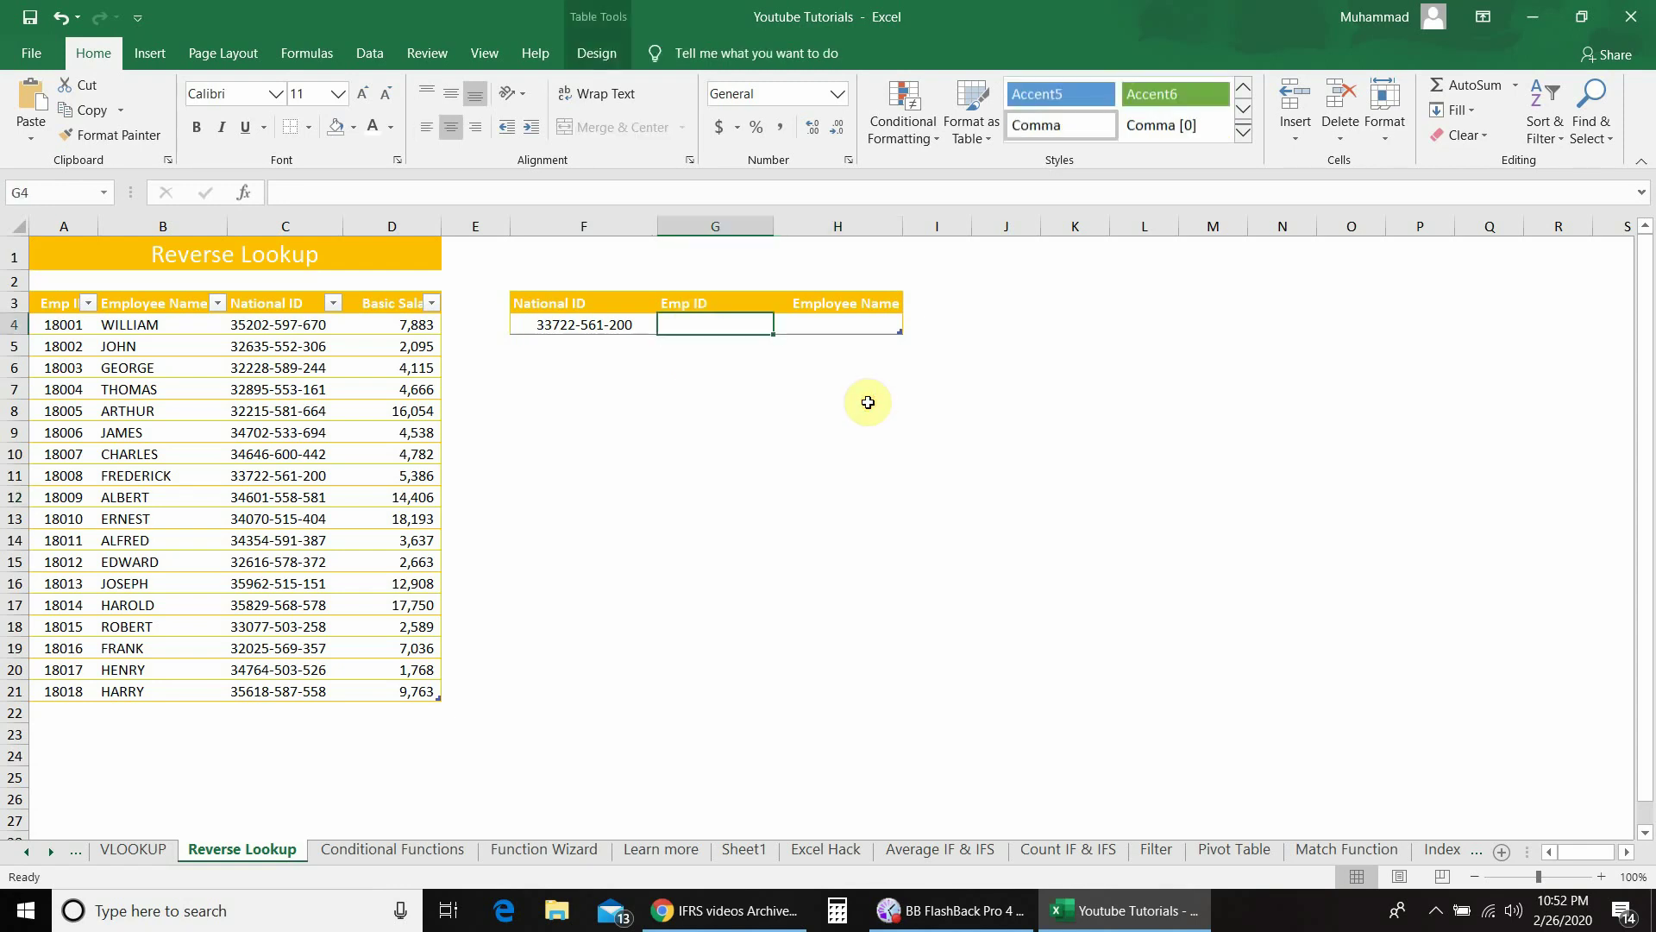
type("=vl")
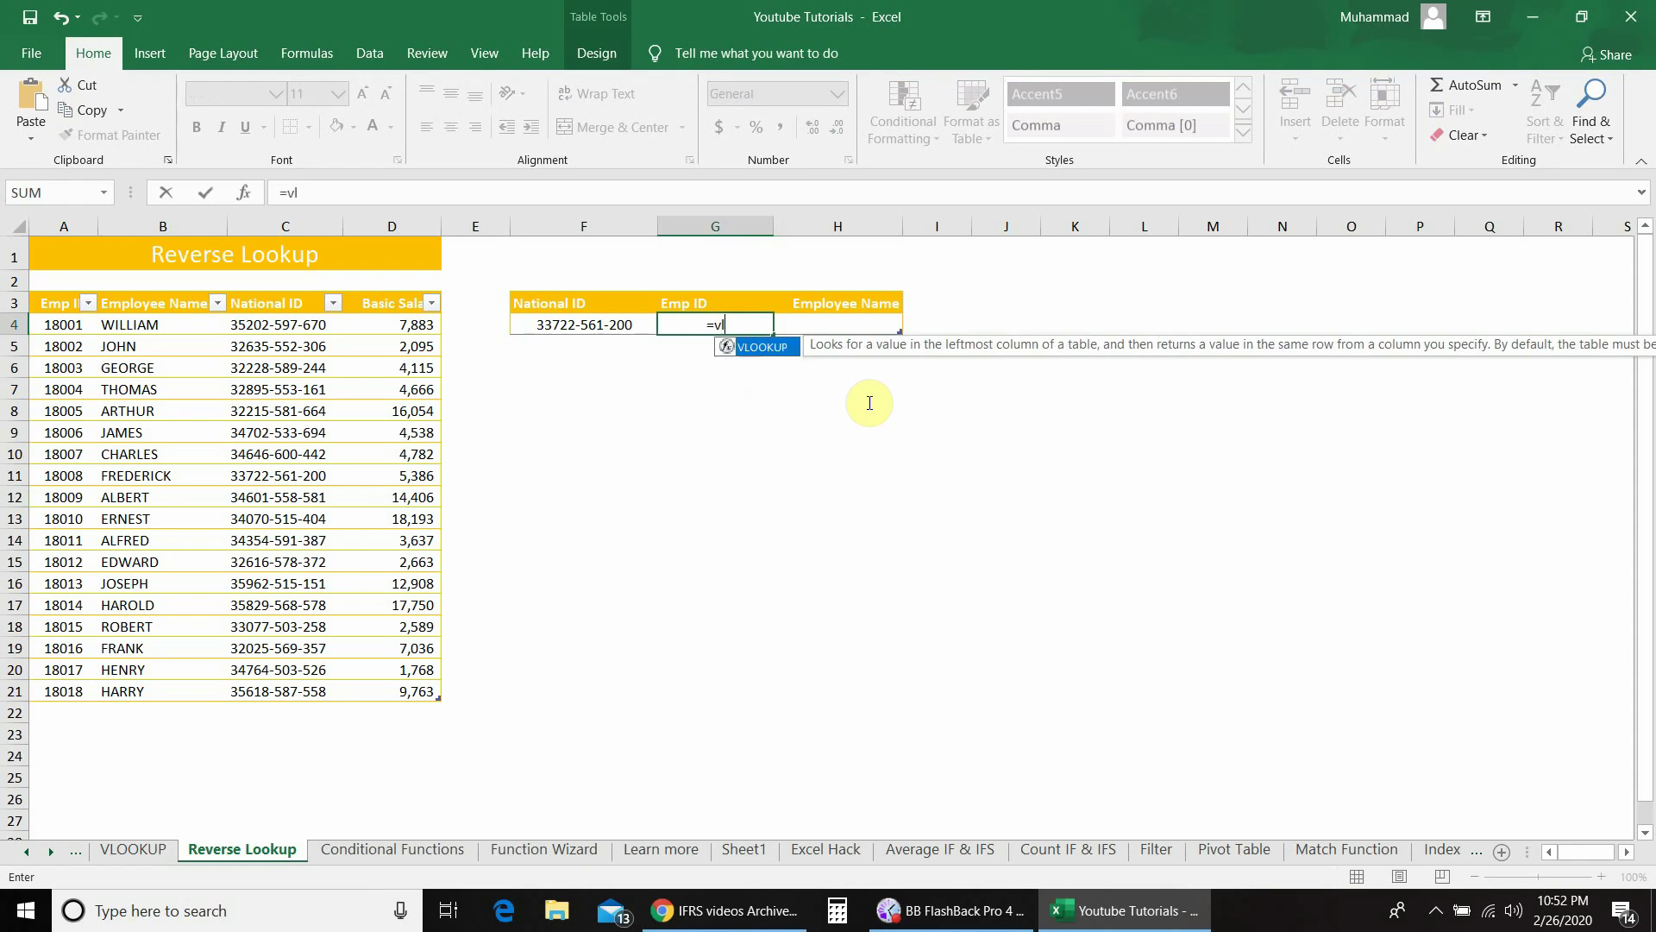
type("ookup(")
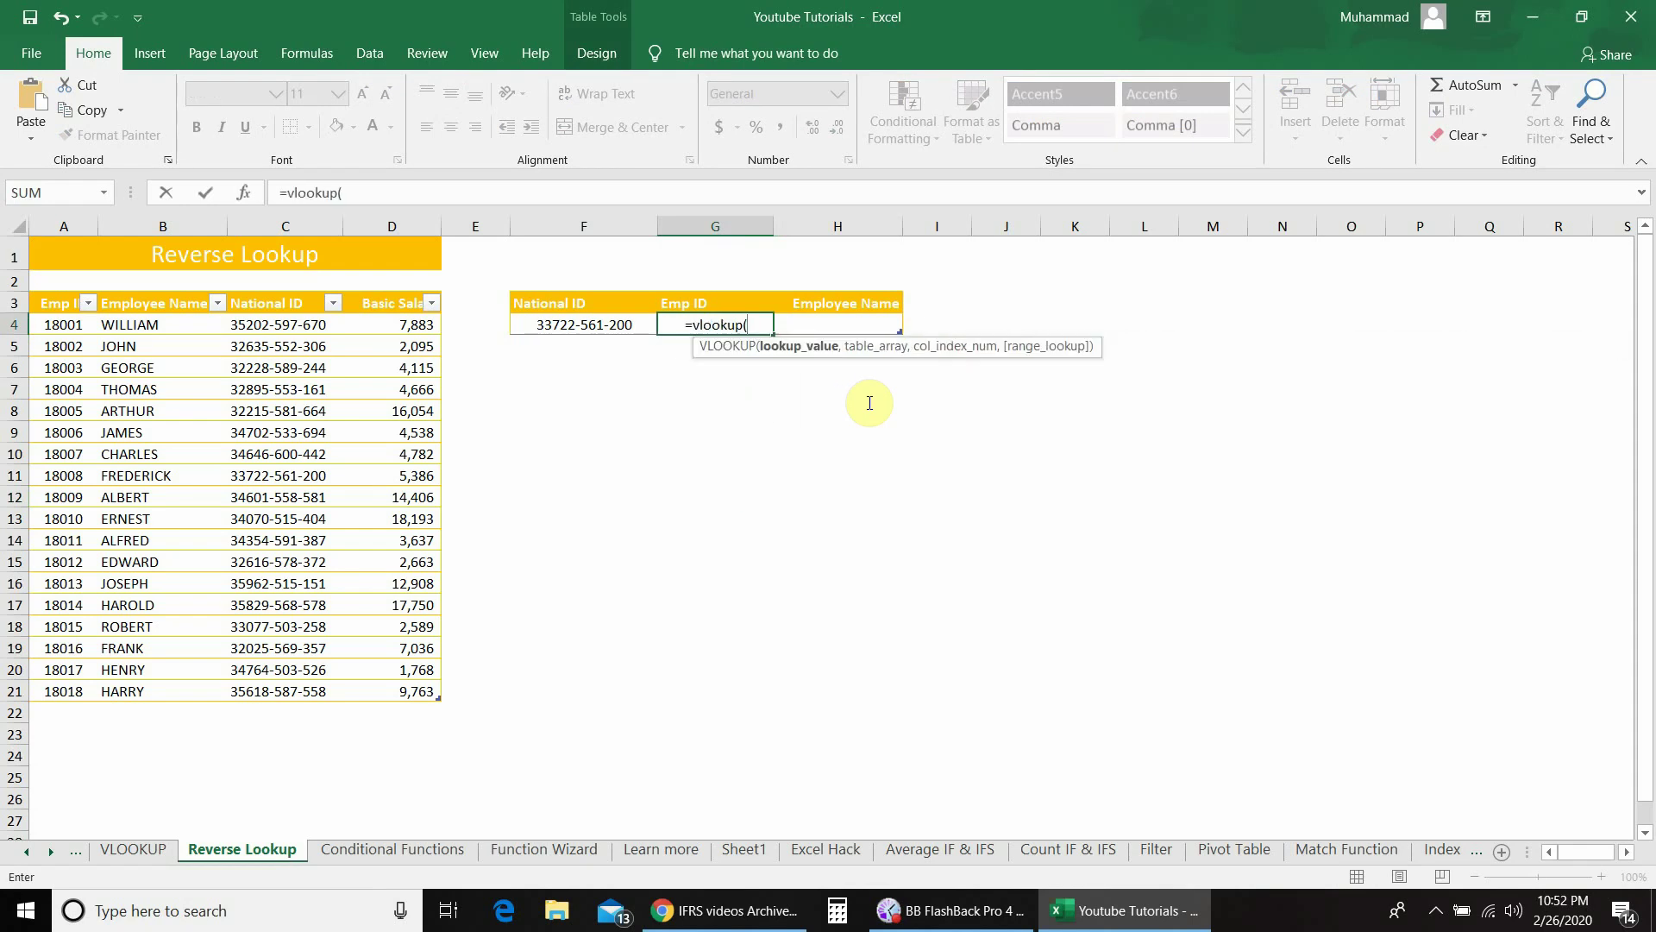
left_click(601, 324)
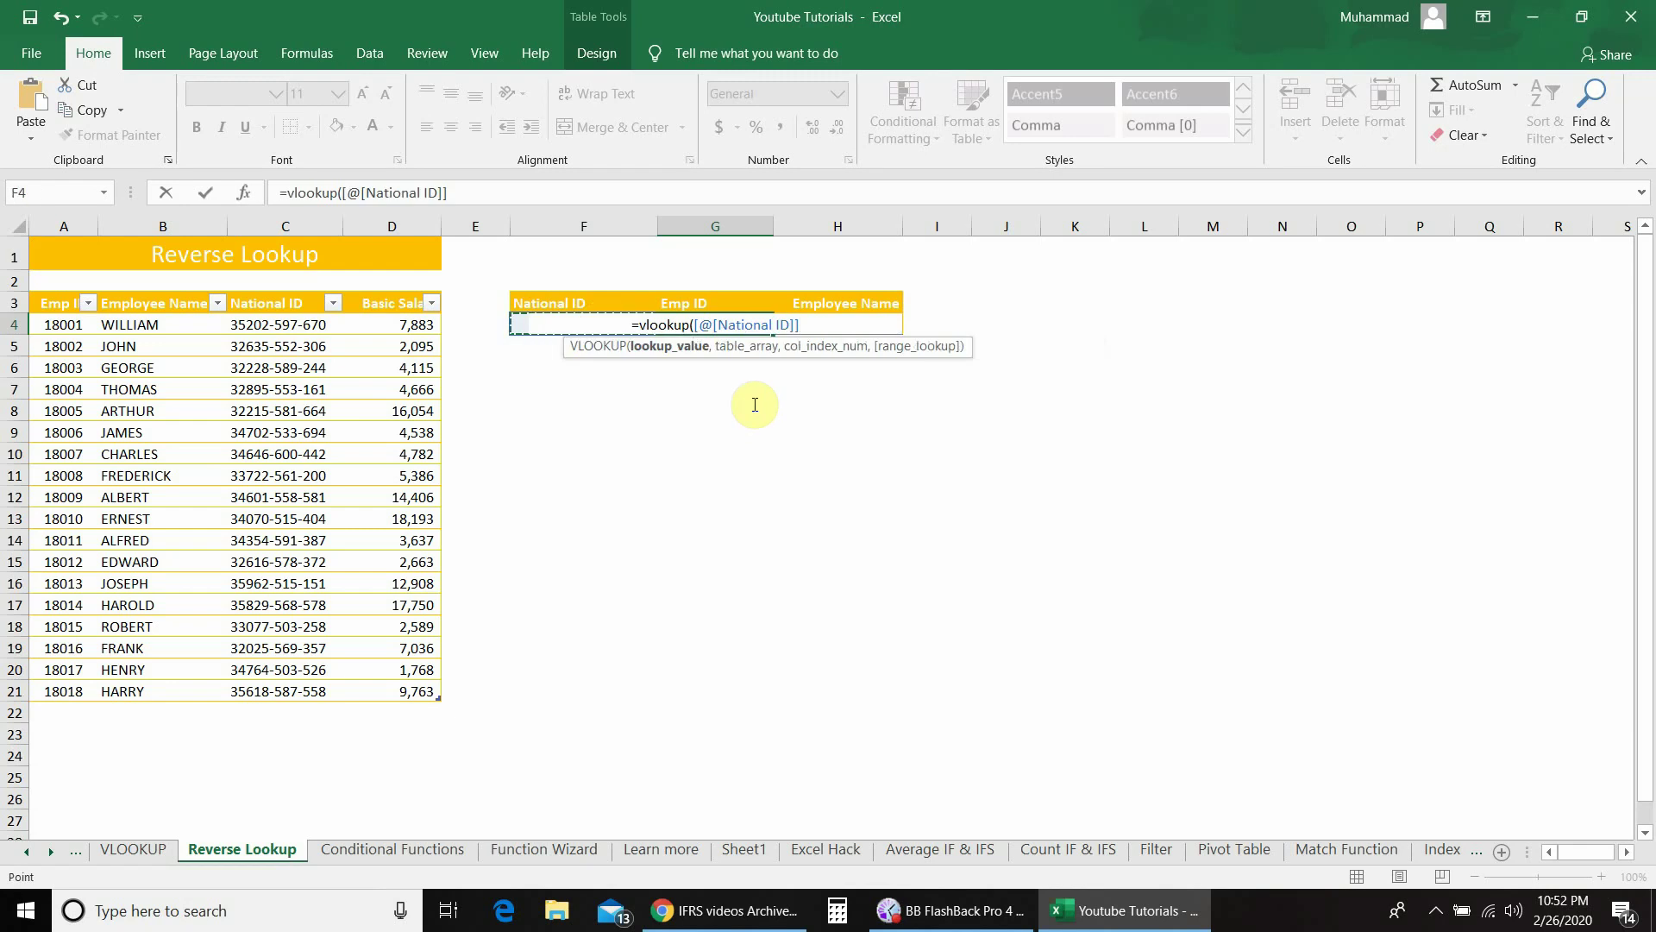
type(",")
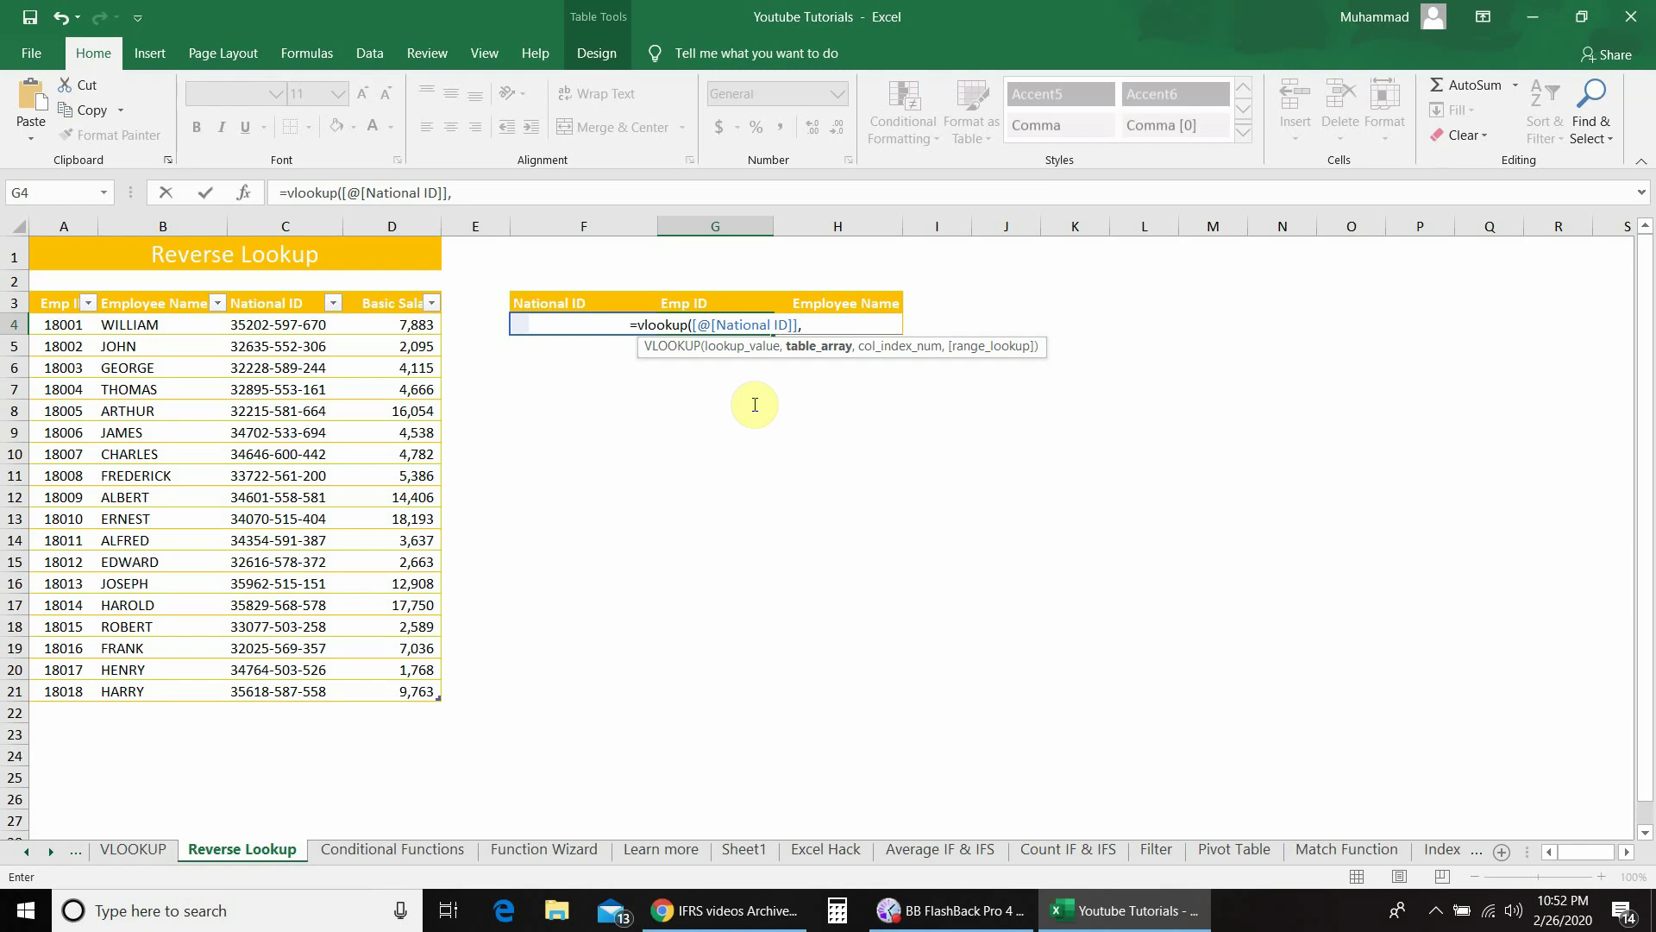
type("choos")
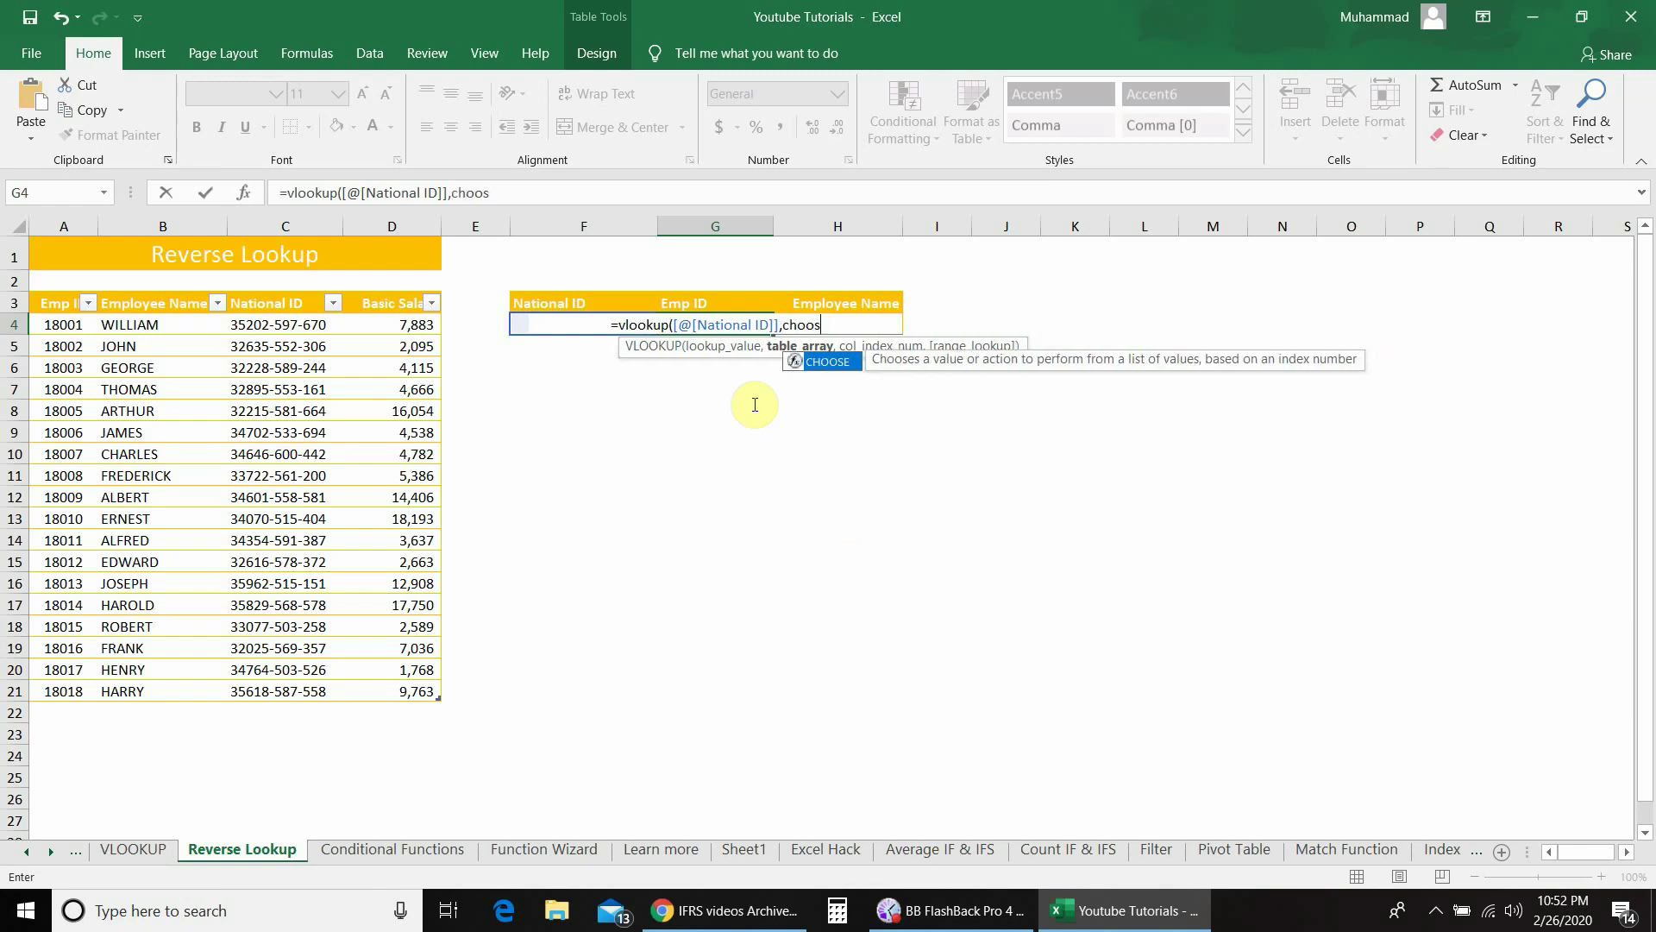
type("e(")
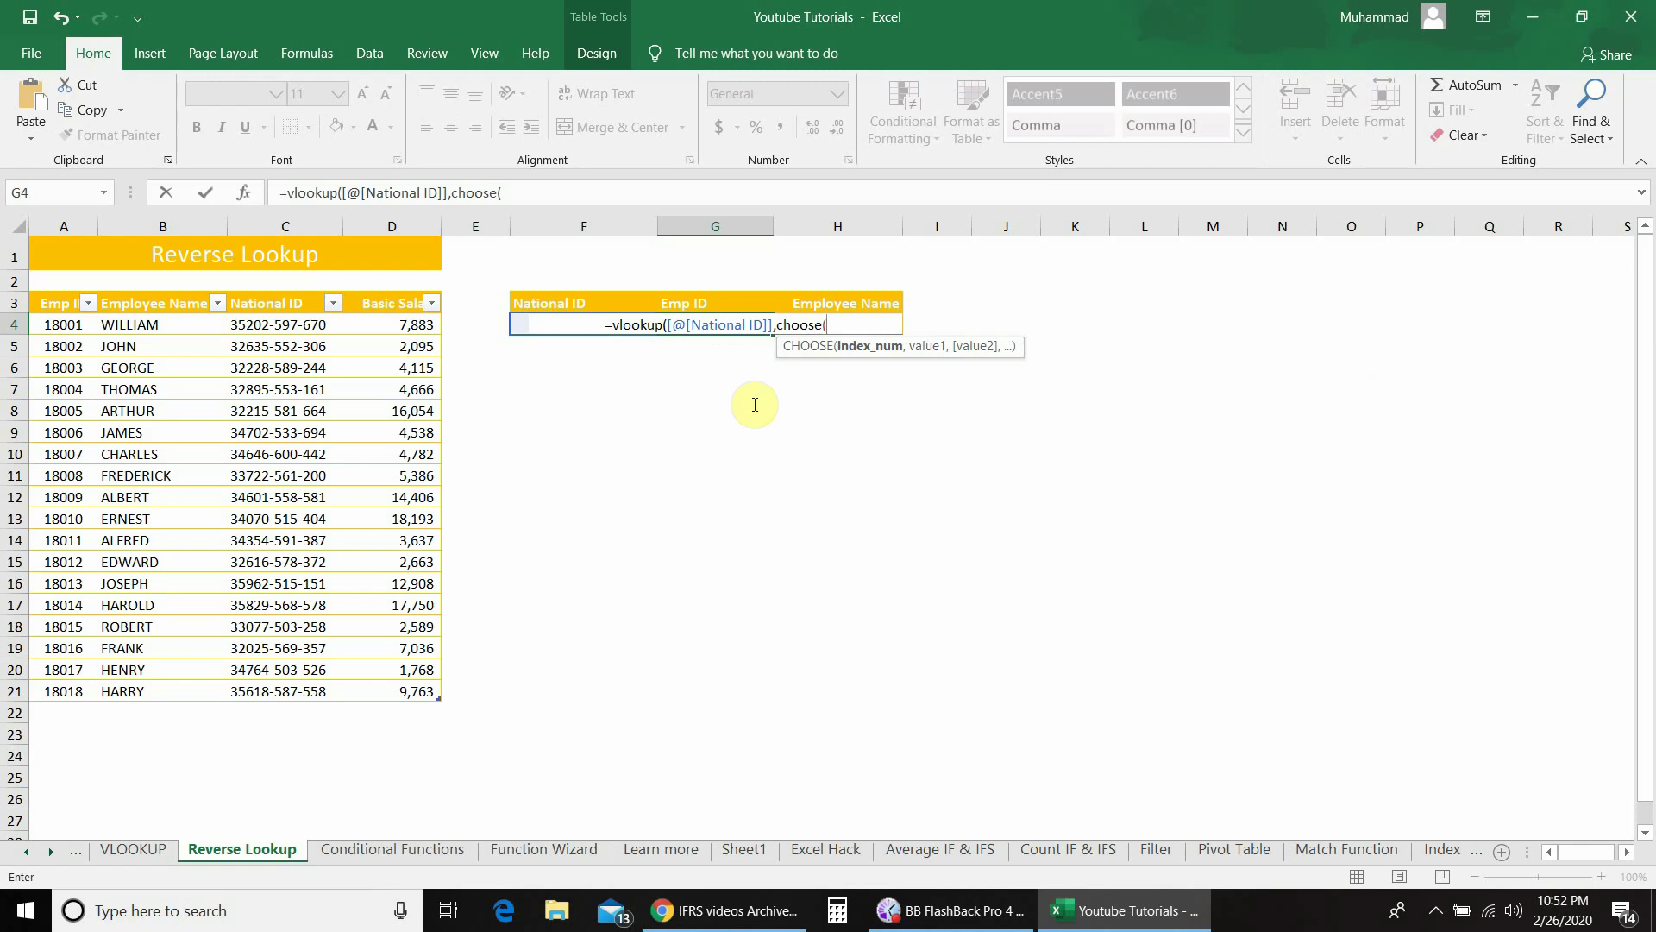
type("{")
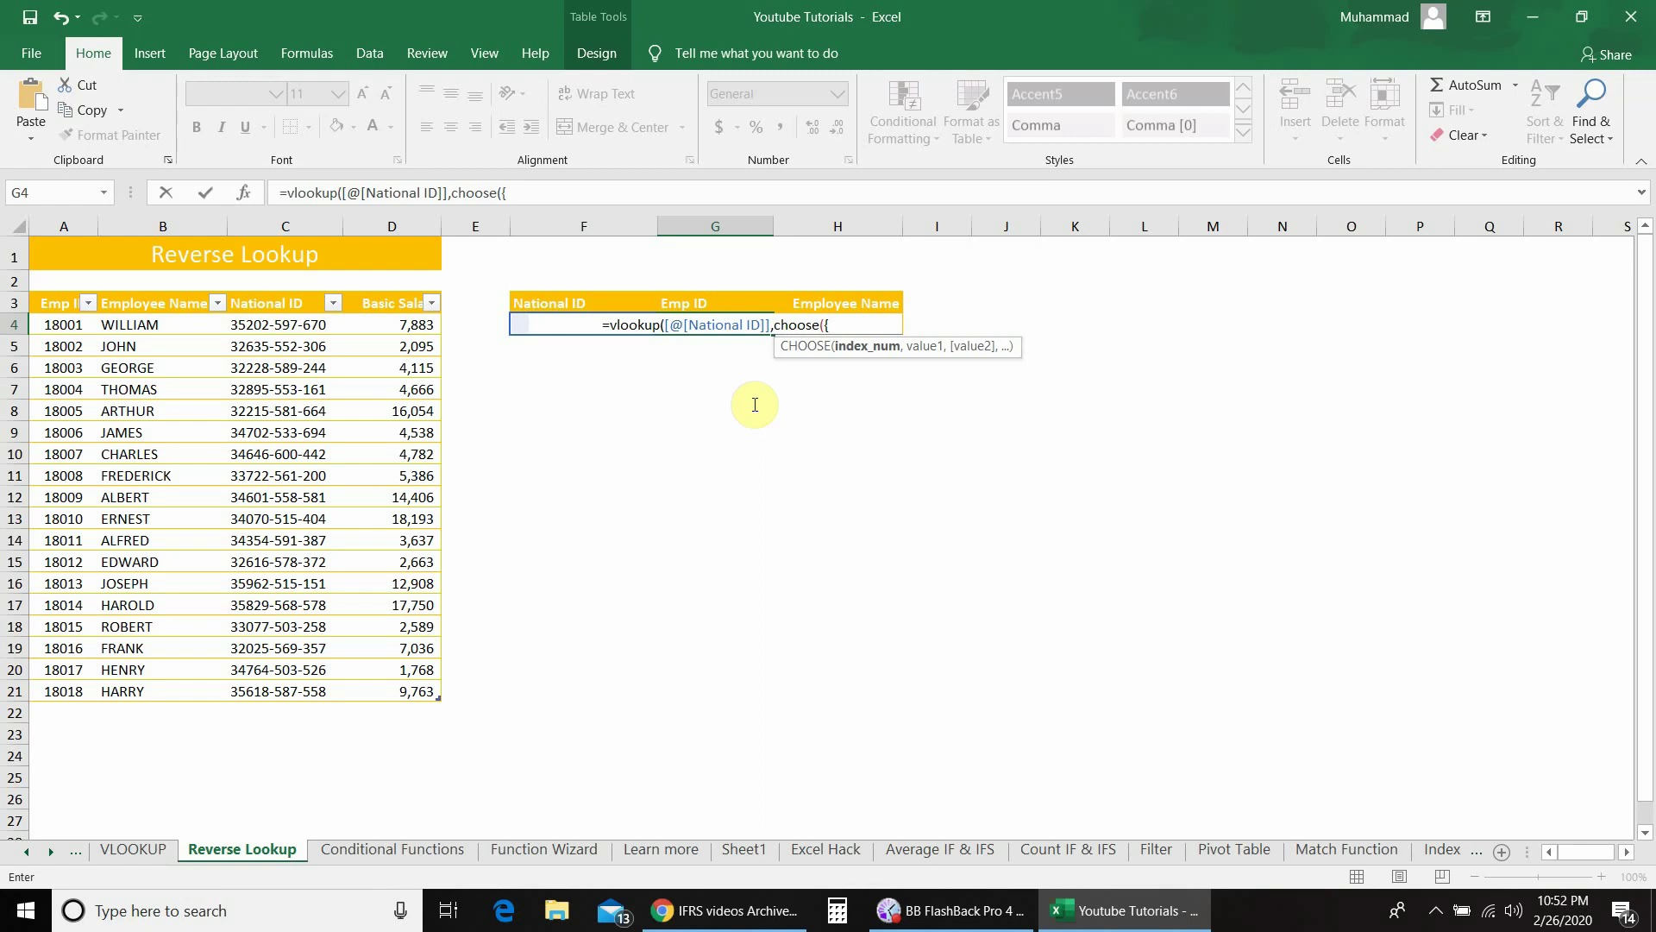
type("1")
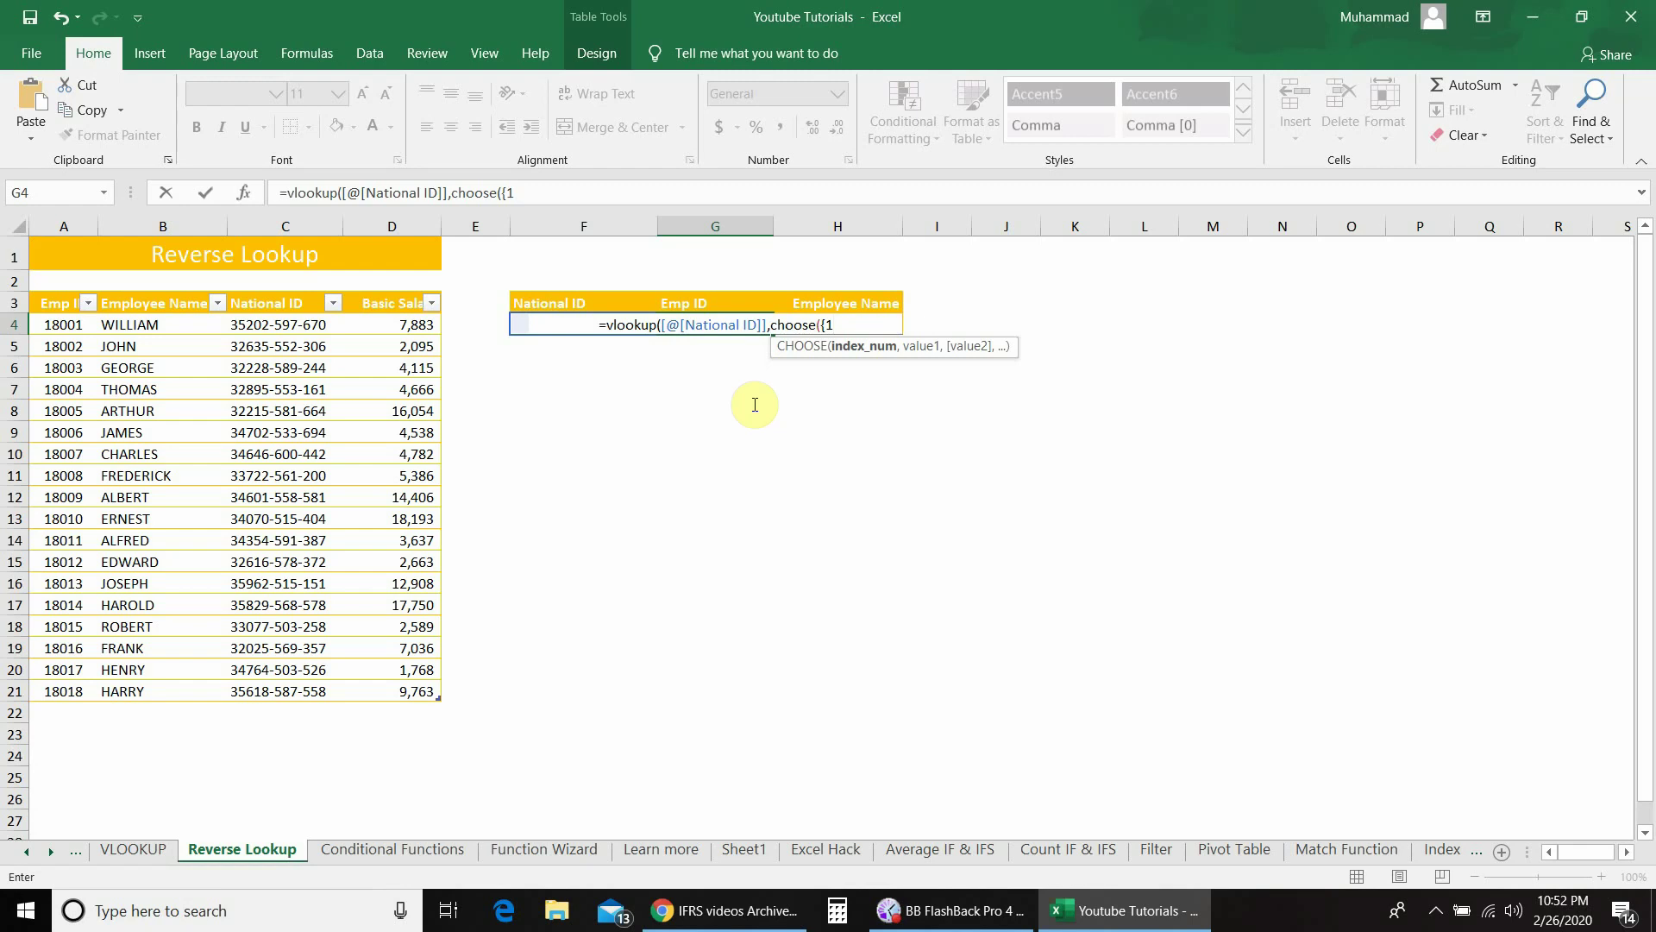
type(",")
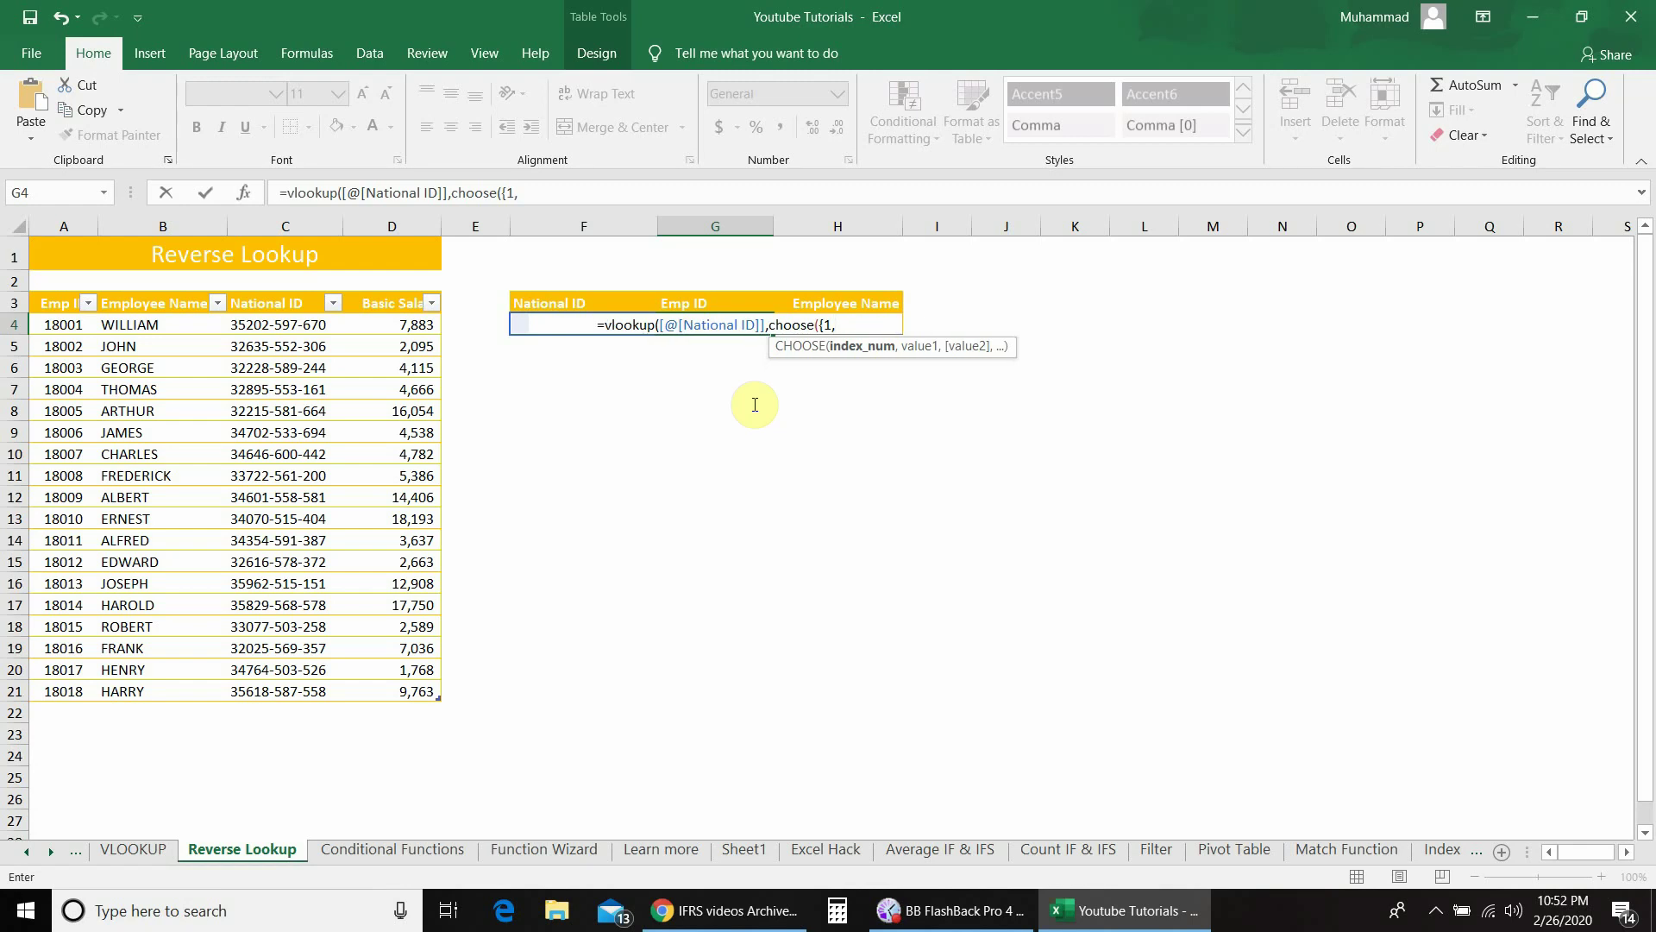
type("2")
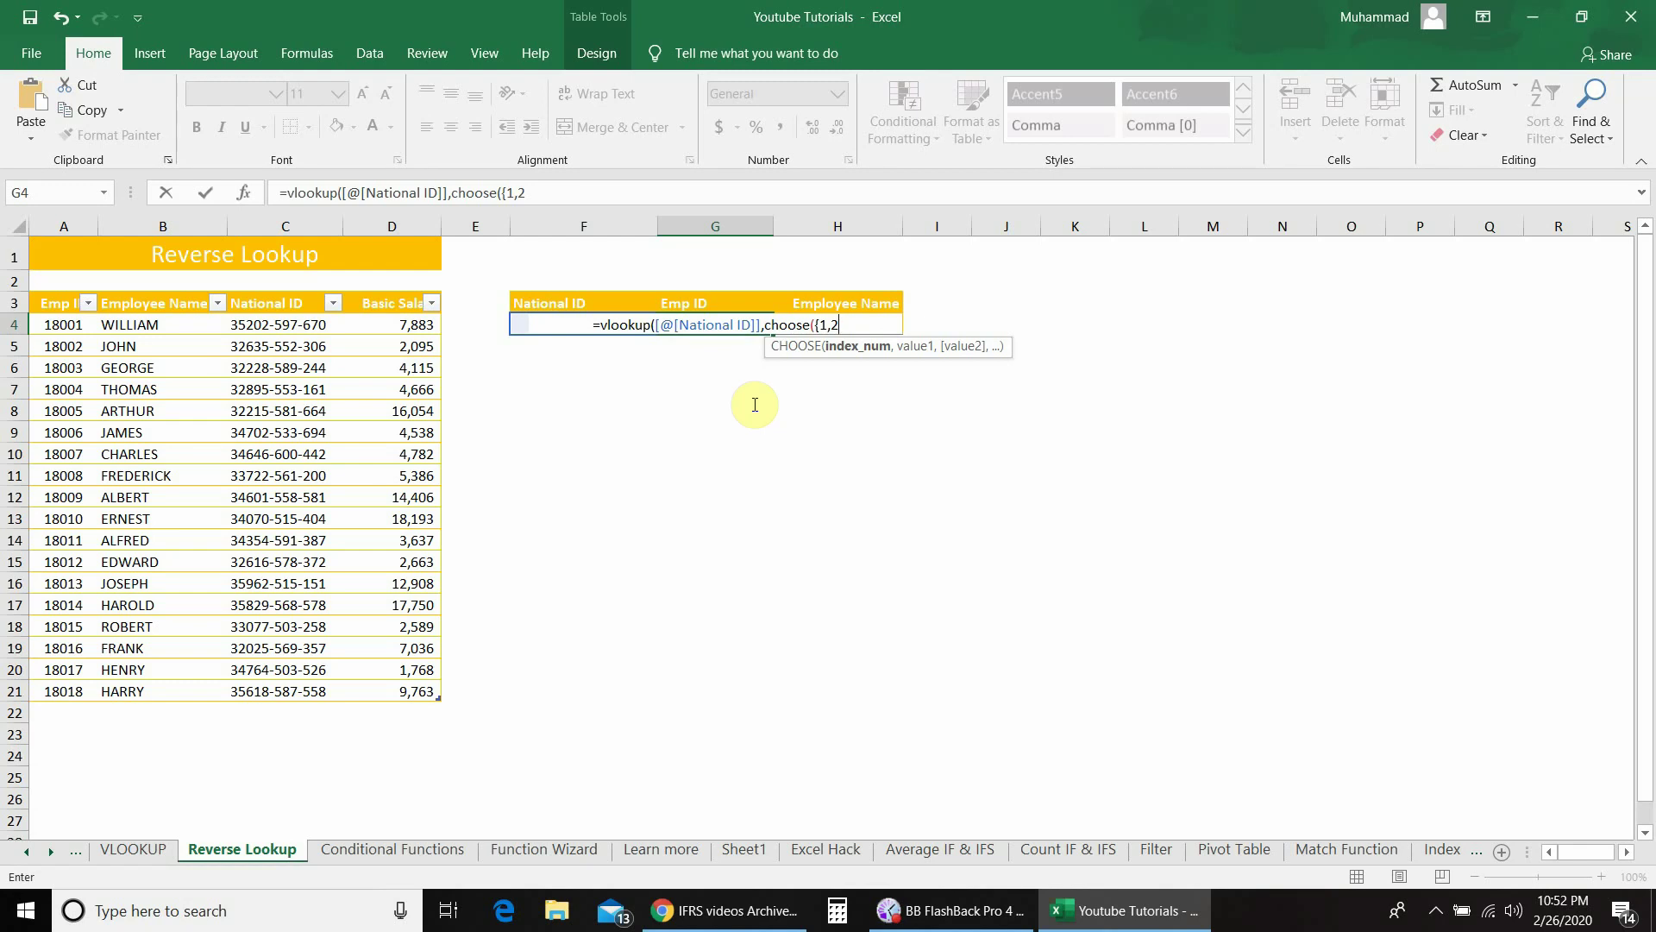
type("}")
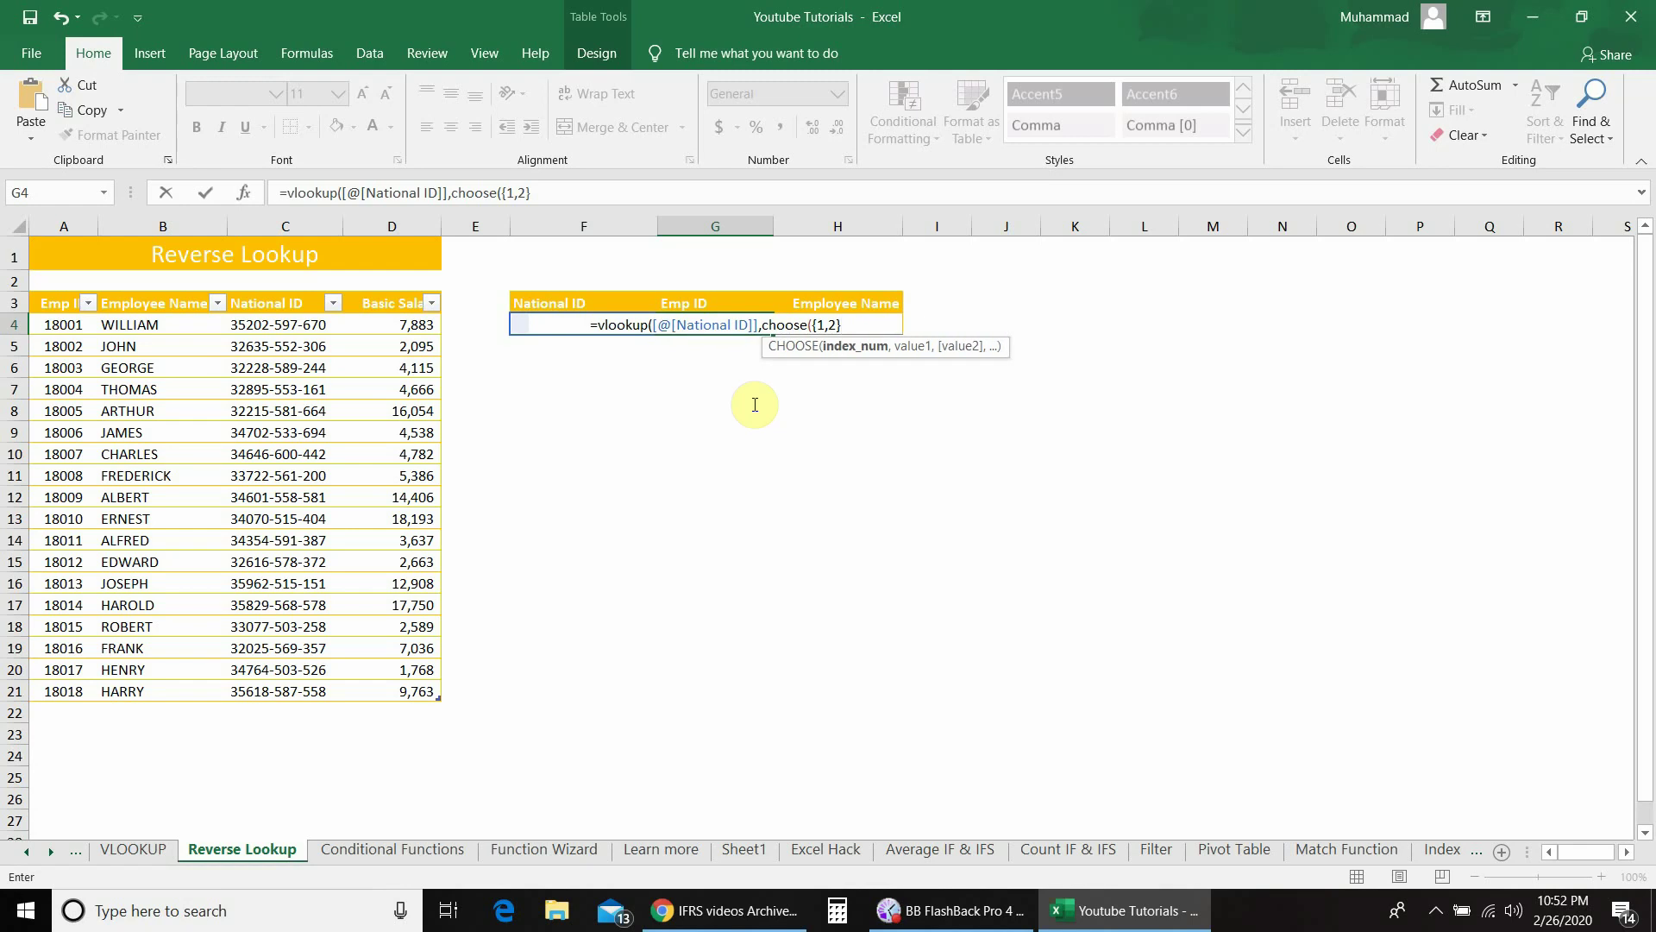
type(",")
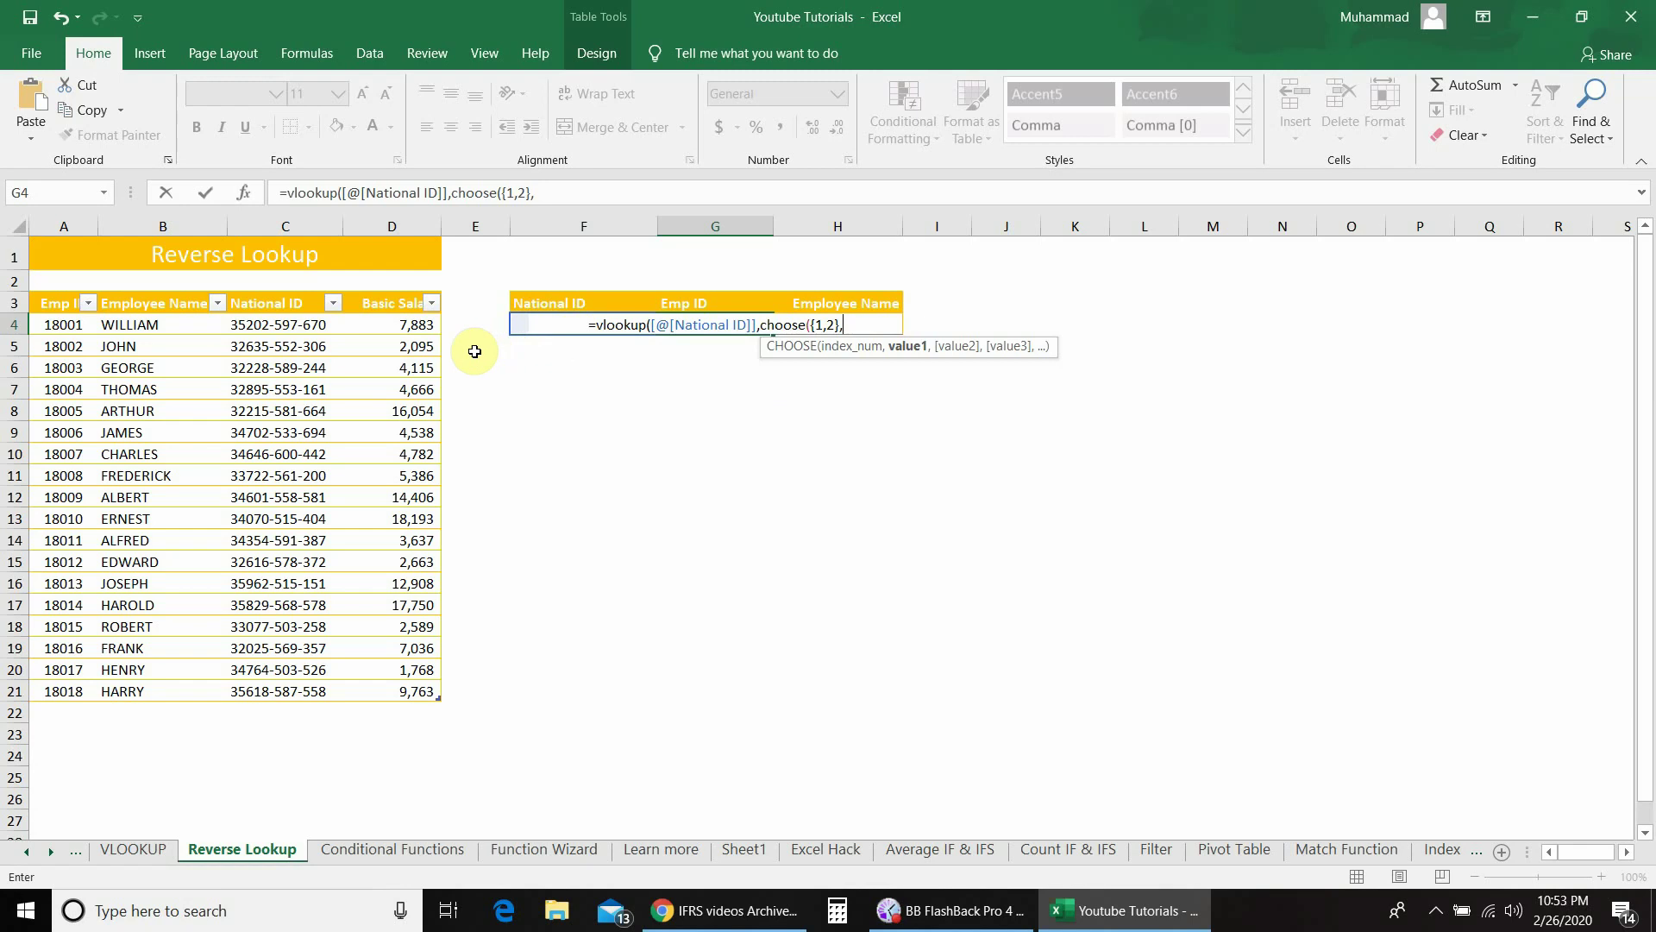
Step: Complete G4 with Table16[National ID] and Table16[Emp ID] in CHOOSE, column 2, FALSE, returning 18008
left_click_drag(283, 326, 294, 691)
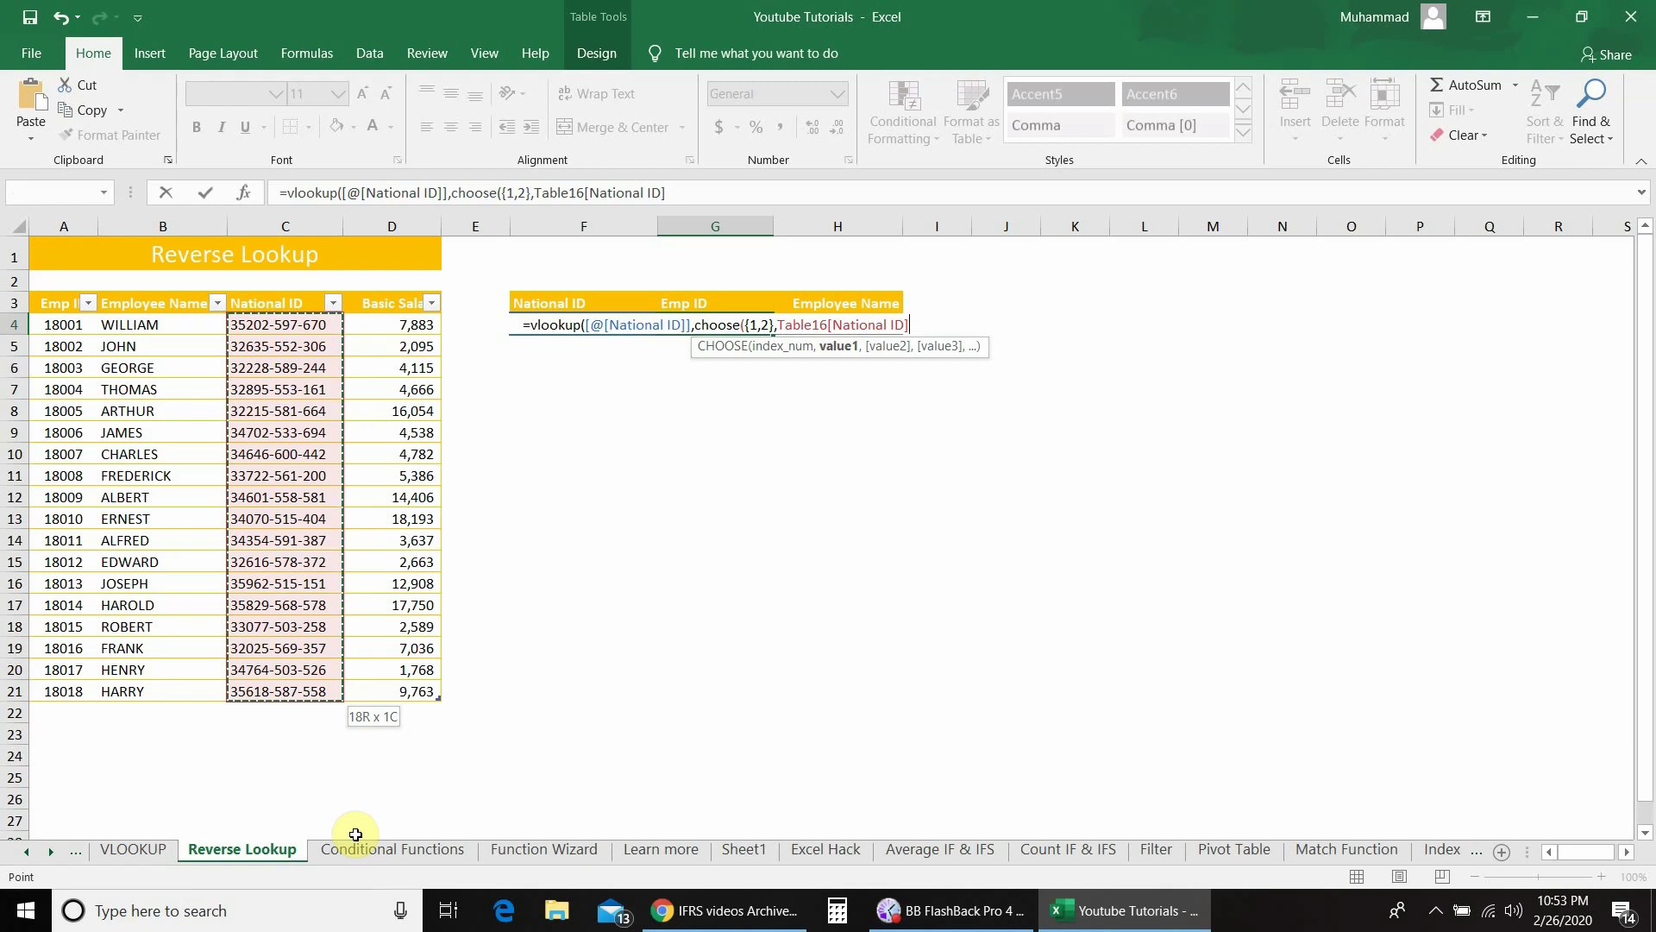
type(",")
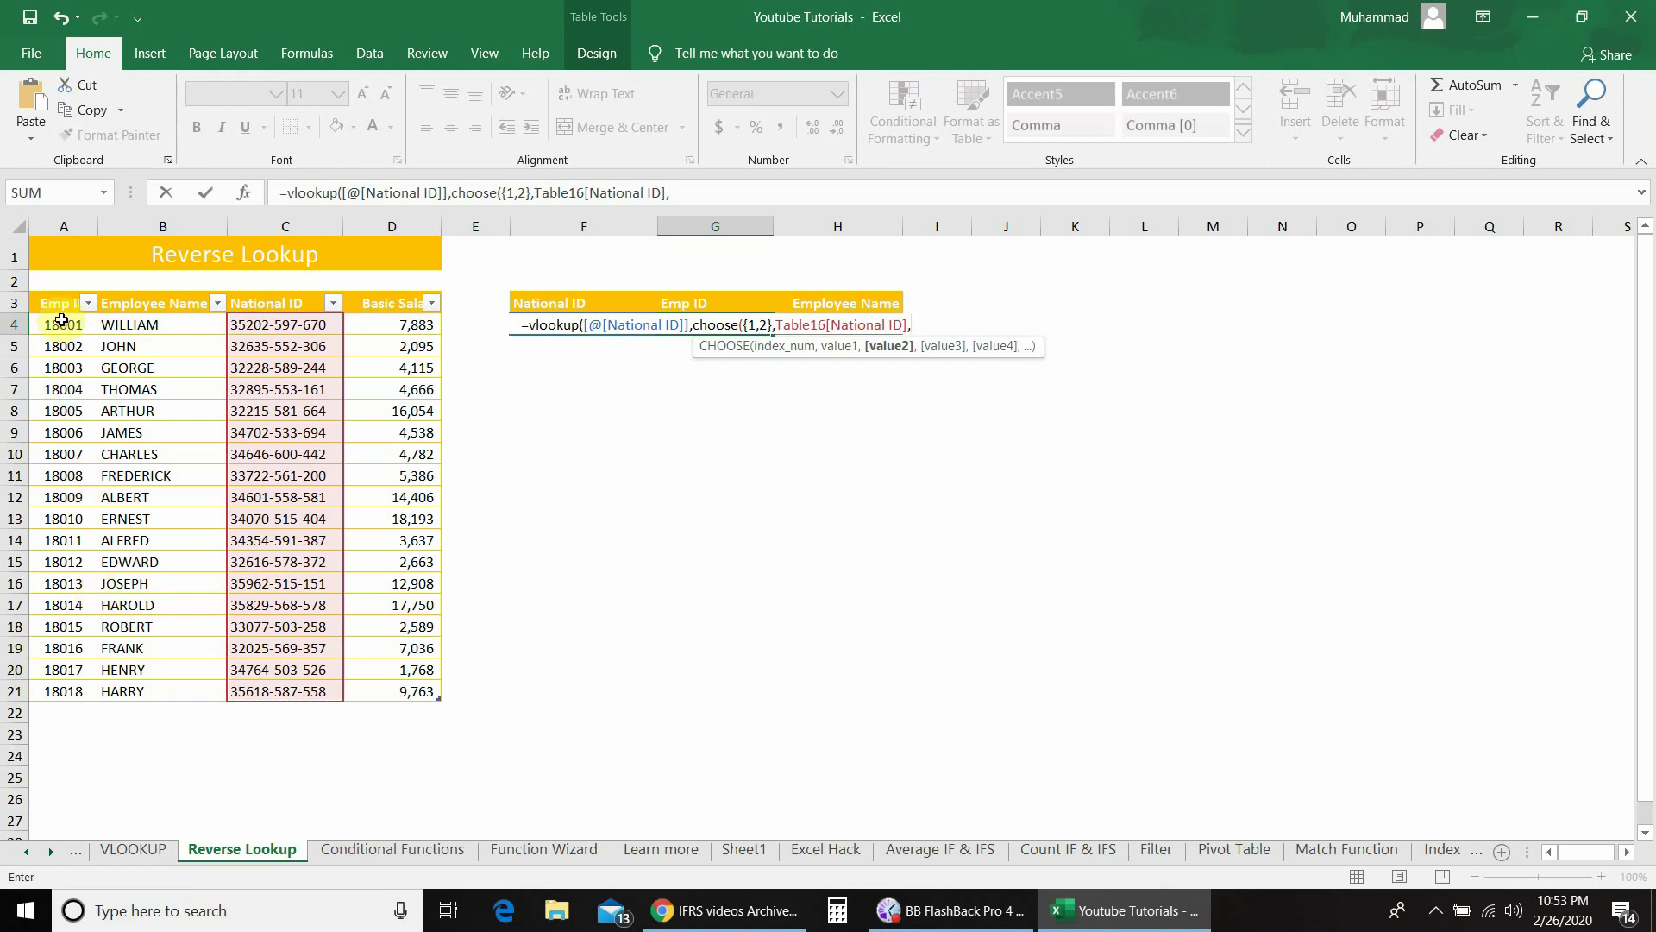
left_click_drag(62, 323, 75, 694)
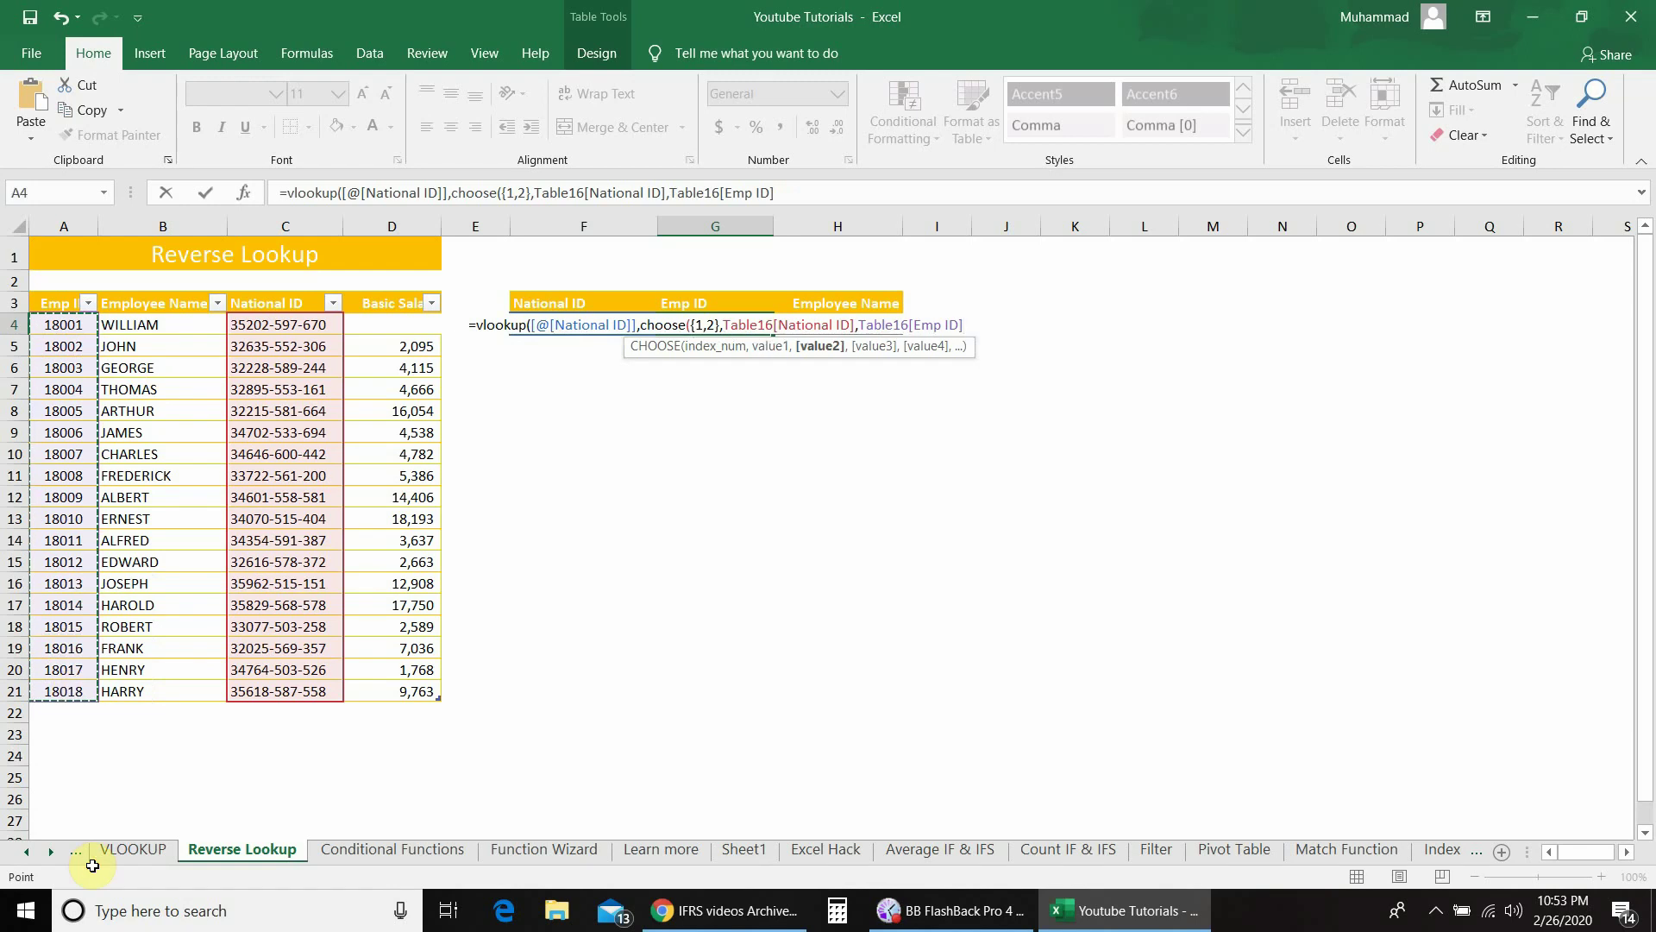
type(")")
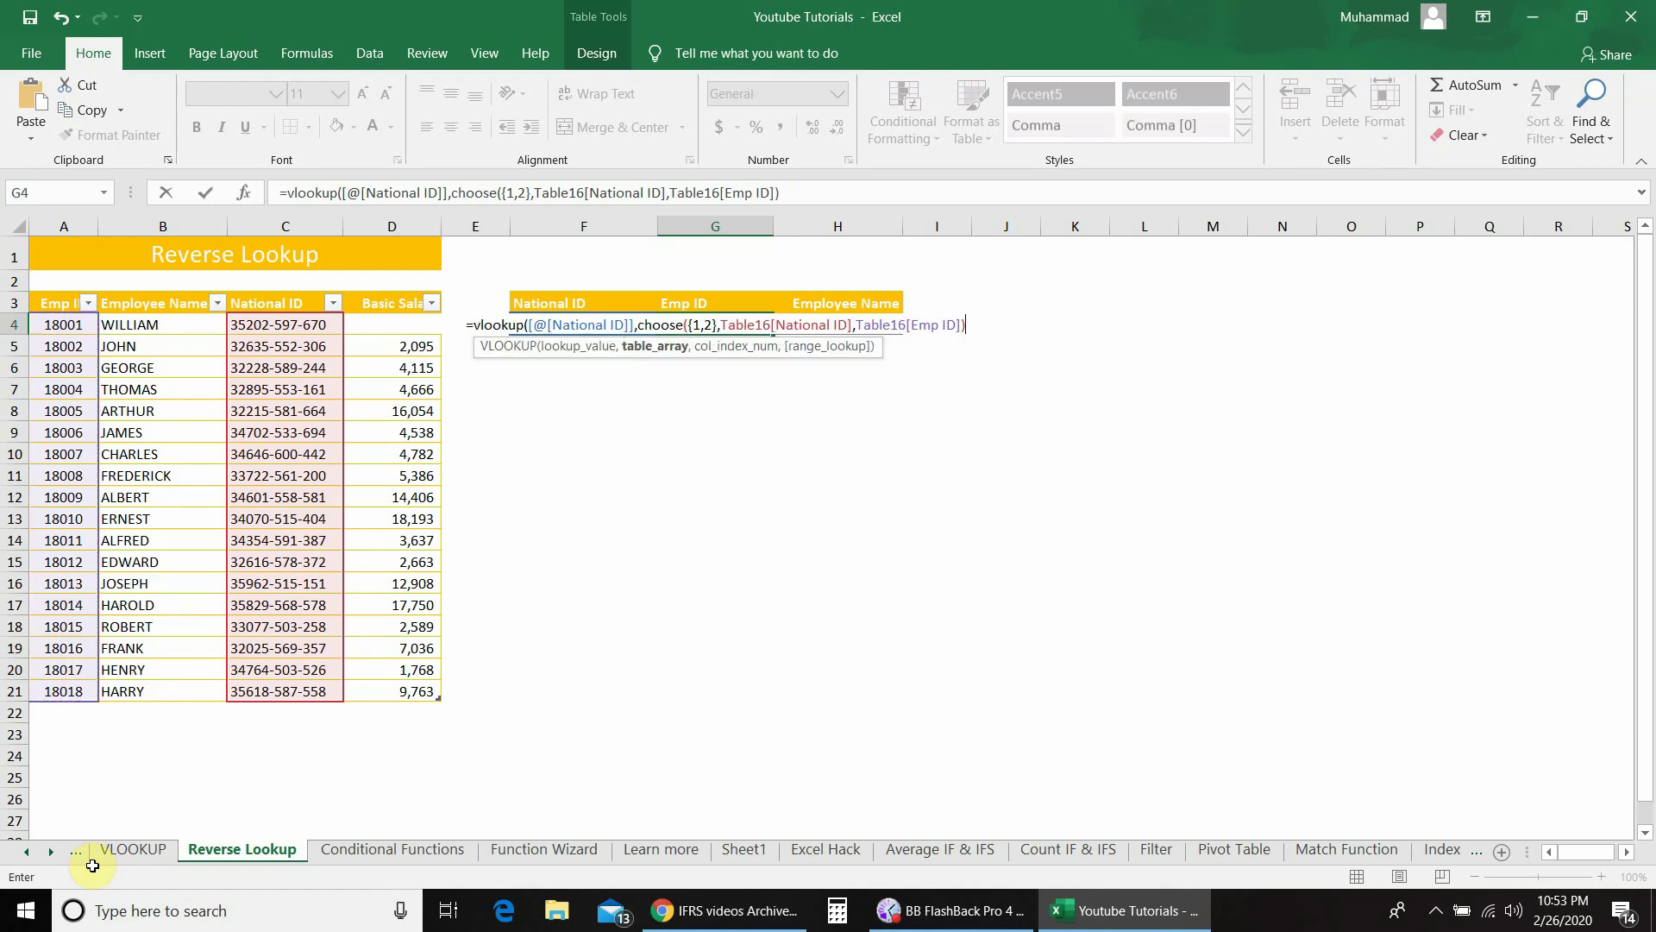
type(",")
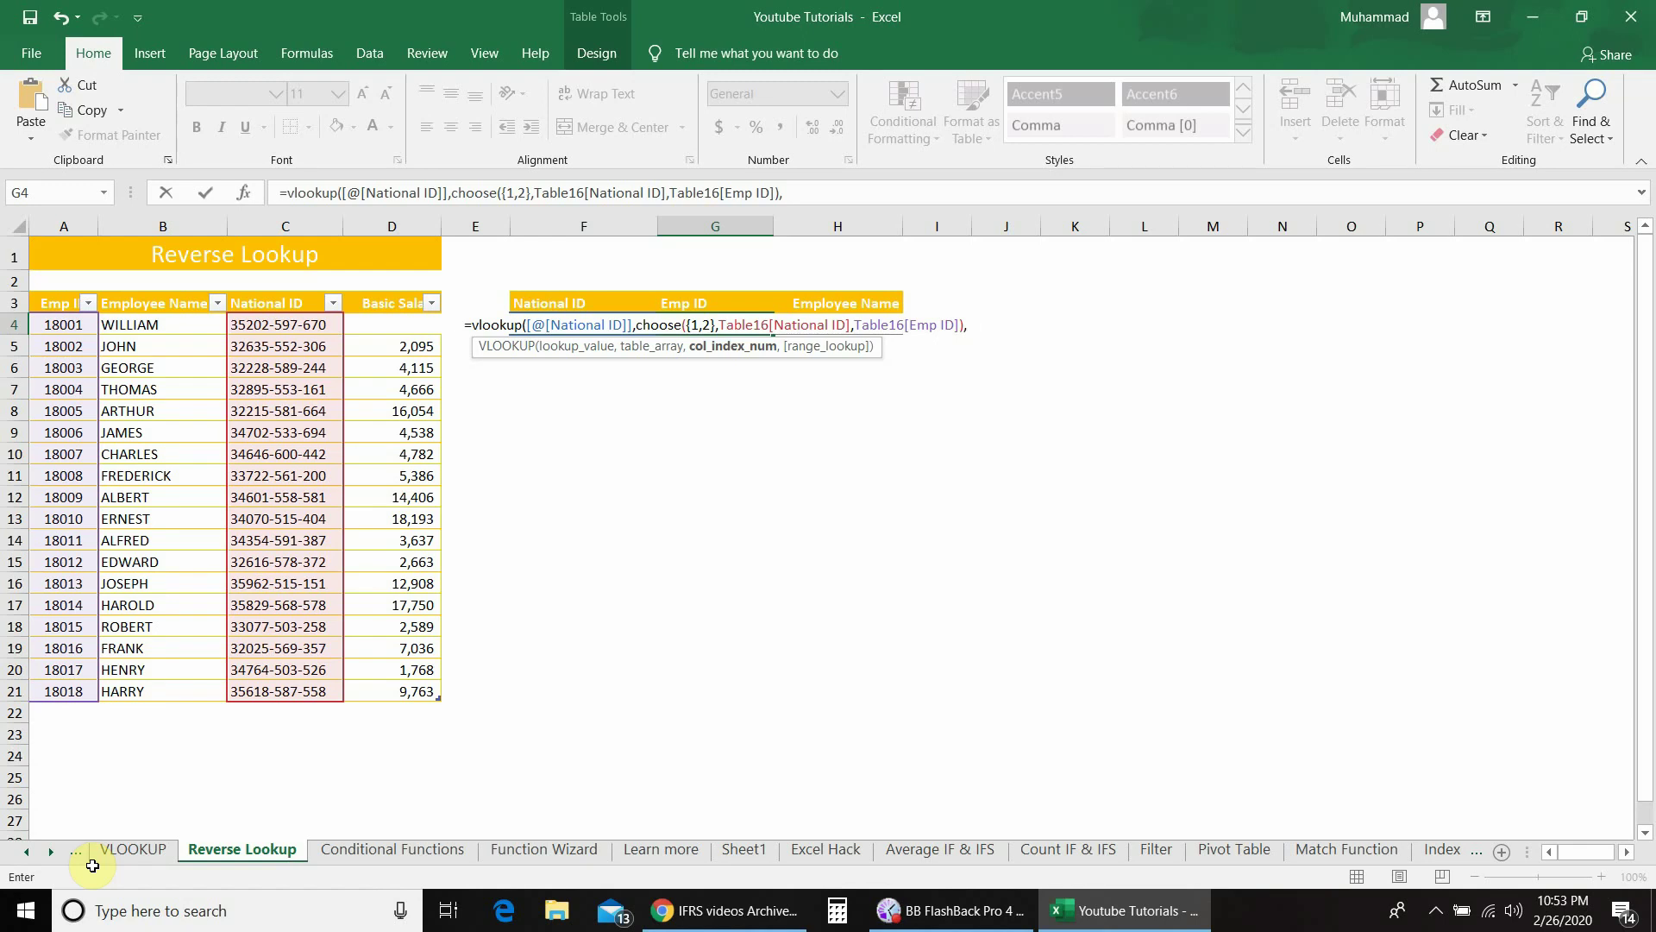
type("2")
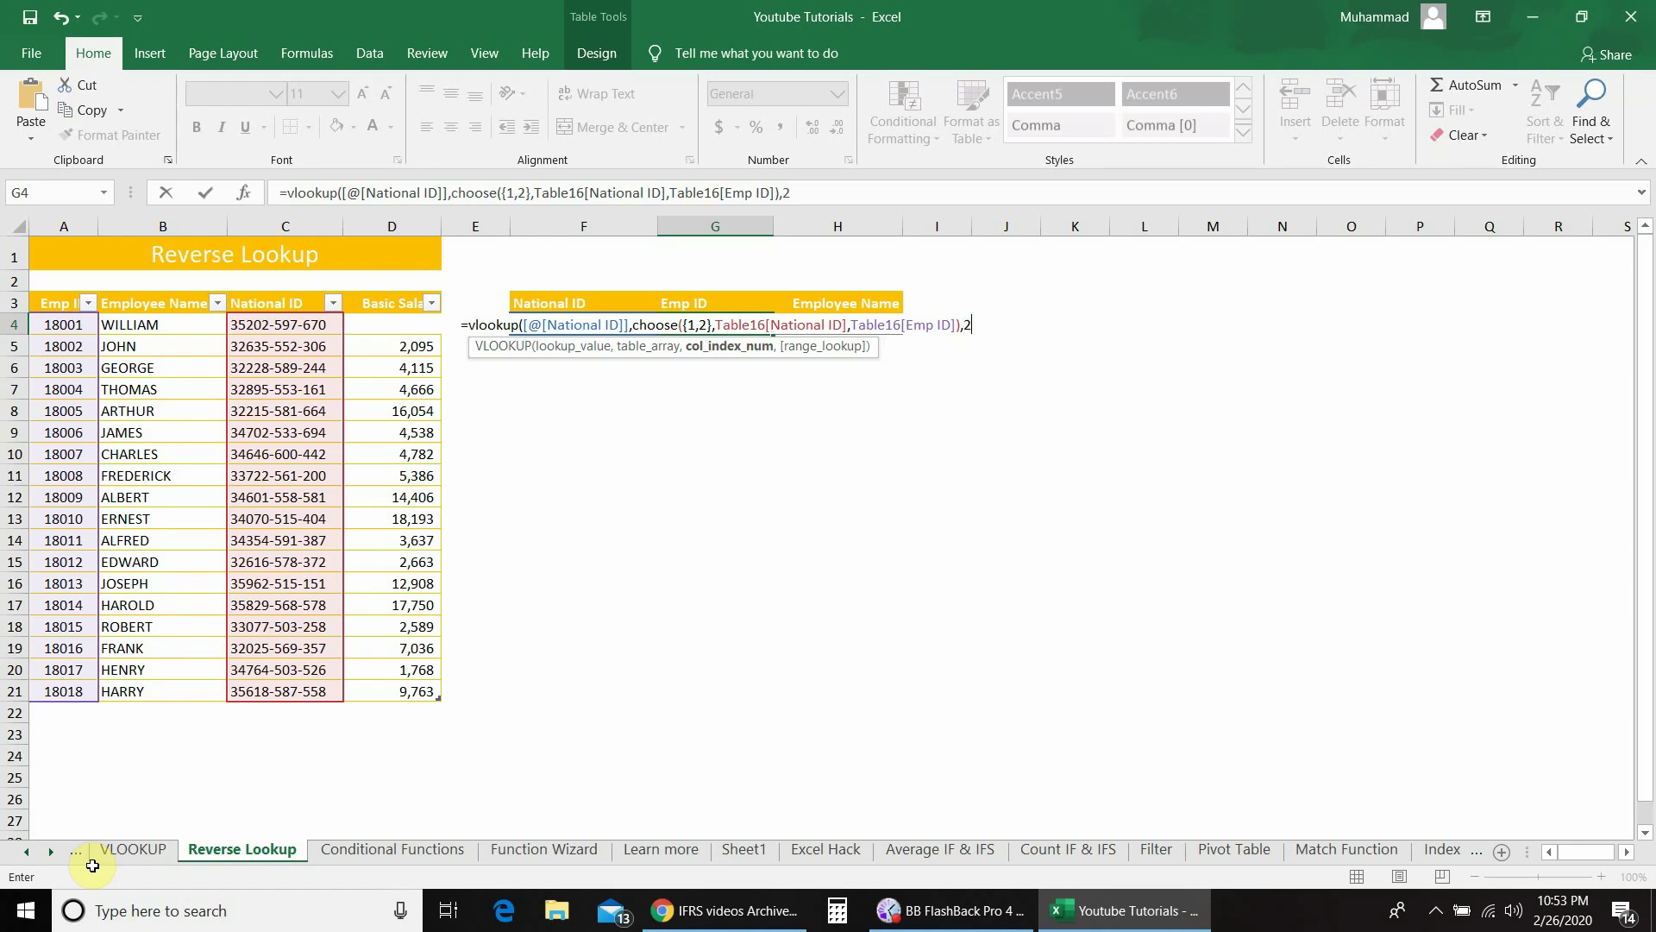
type(",")
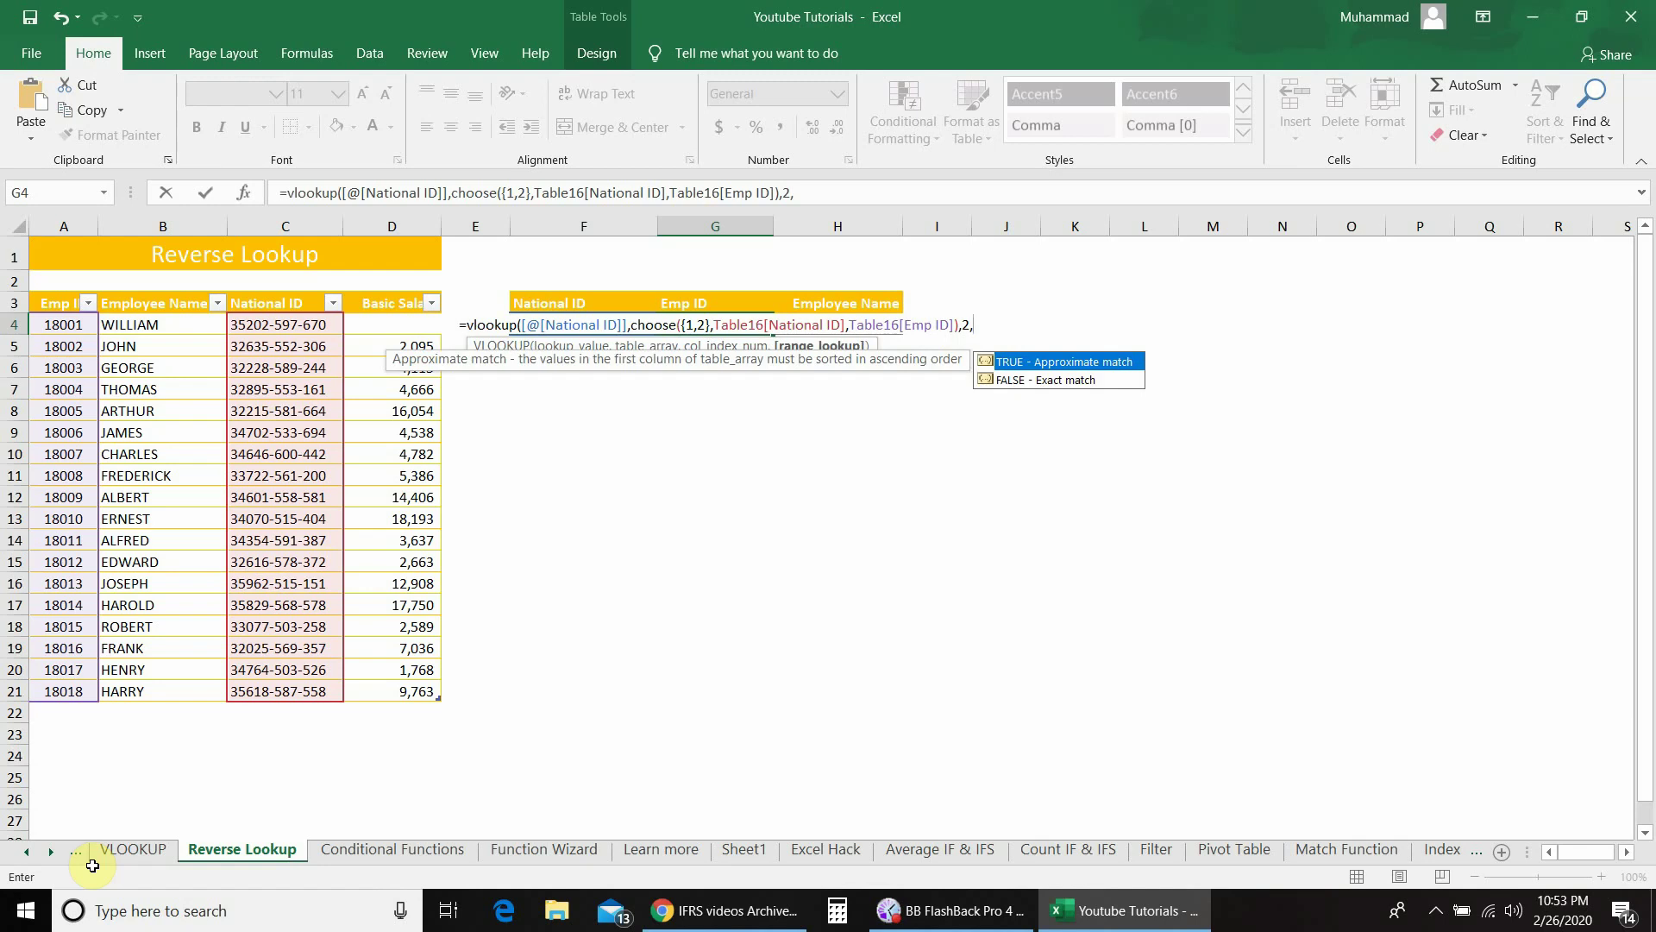
type("false")
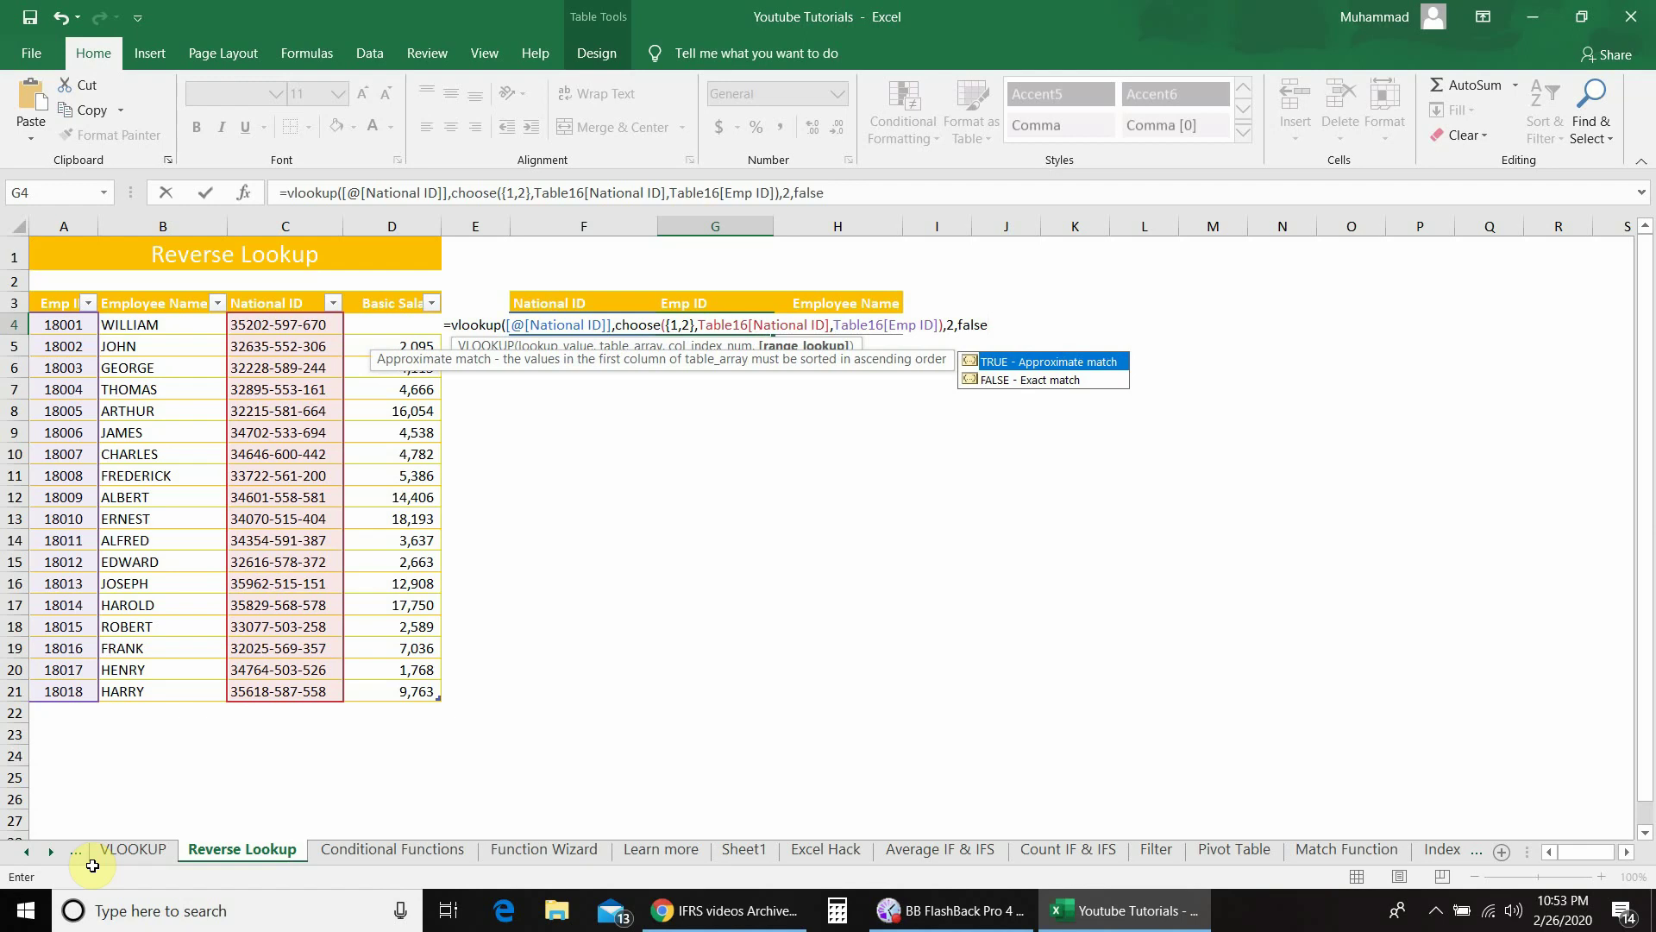
type(")")
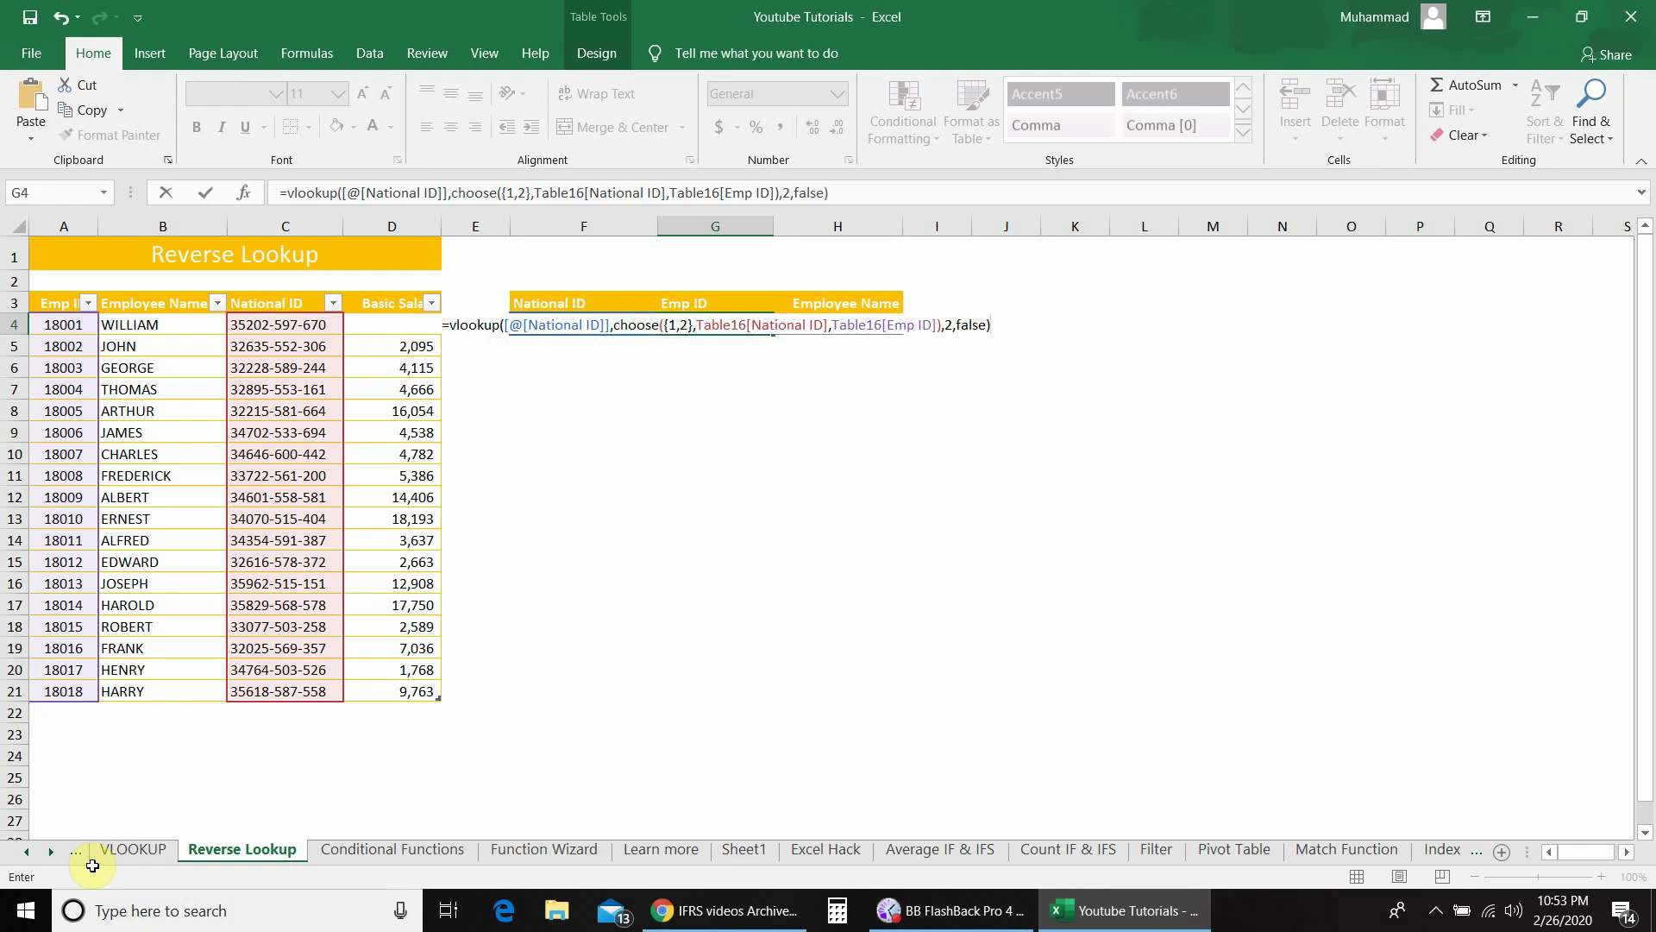
key("Return")
key("Up")
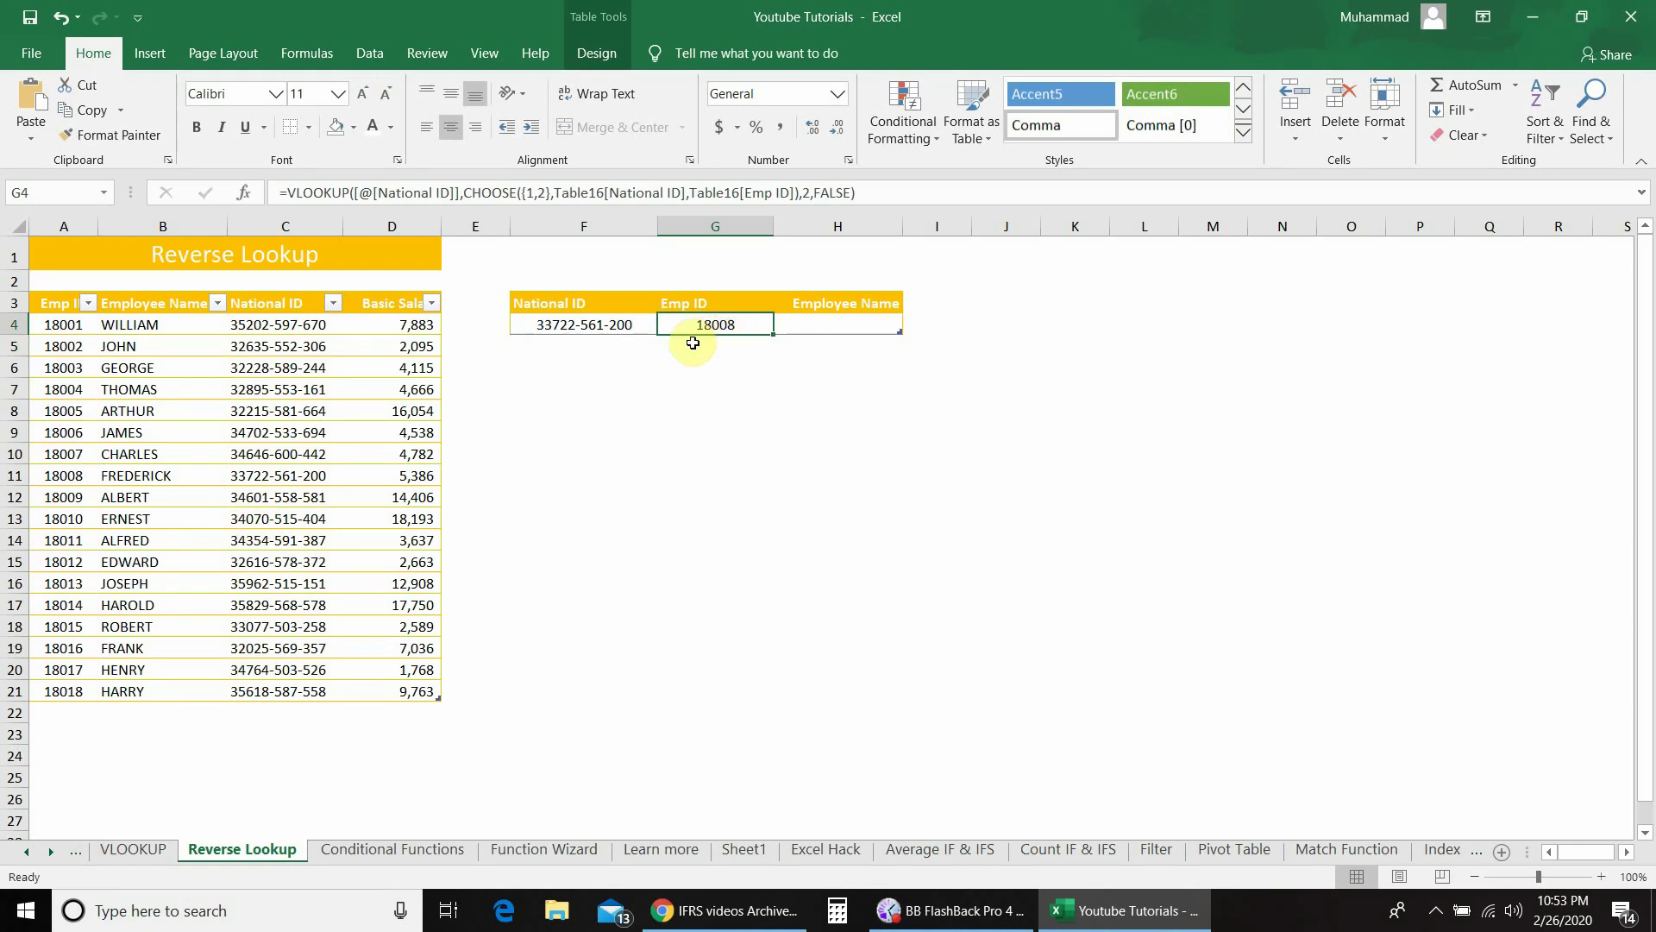
left_click(601, 324)
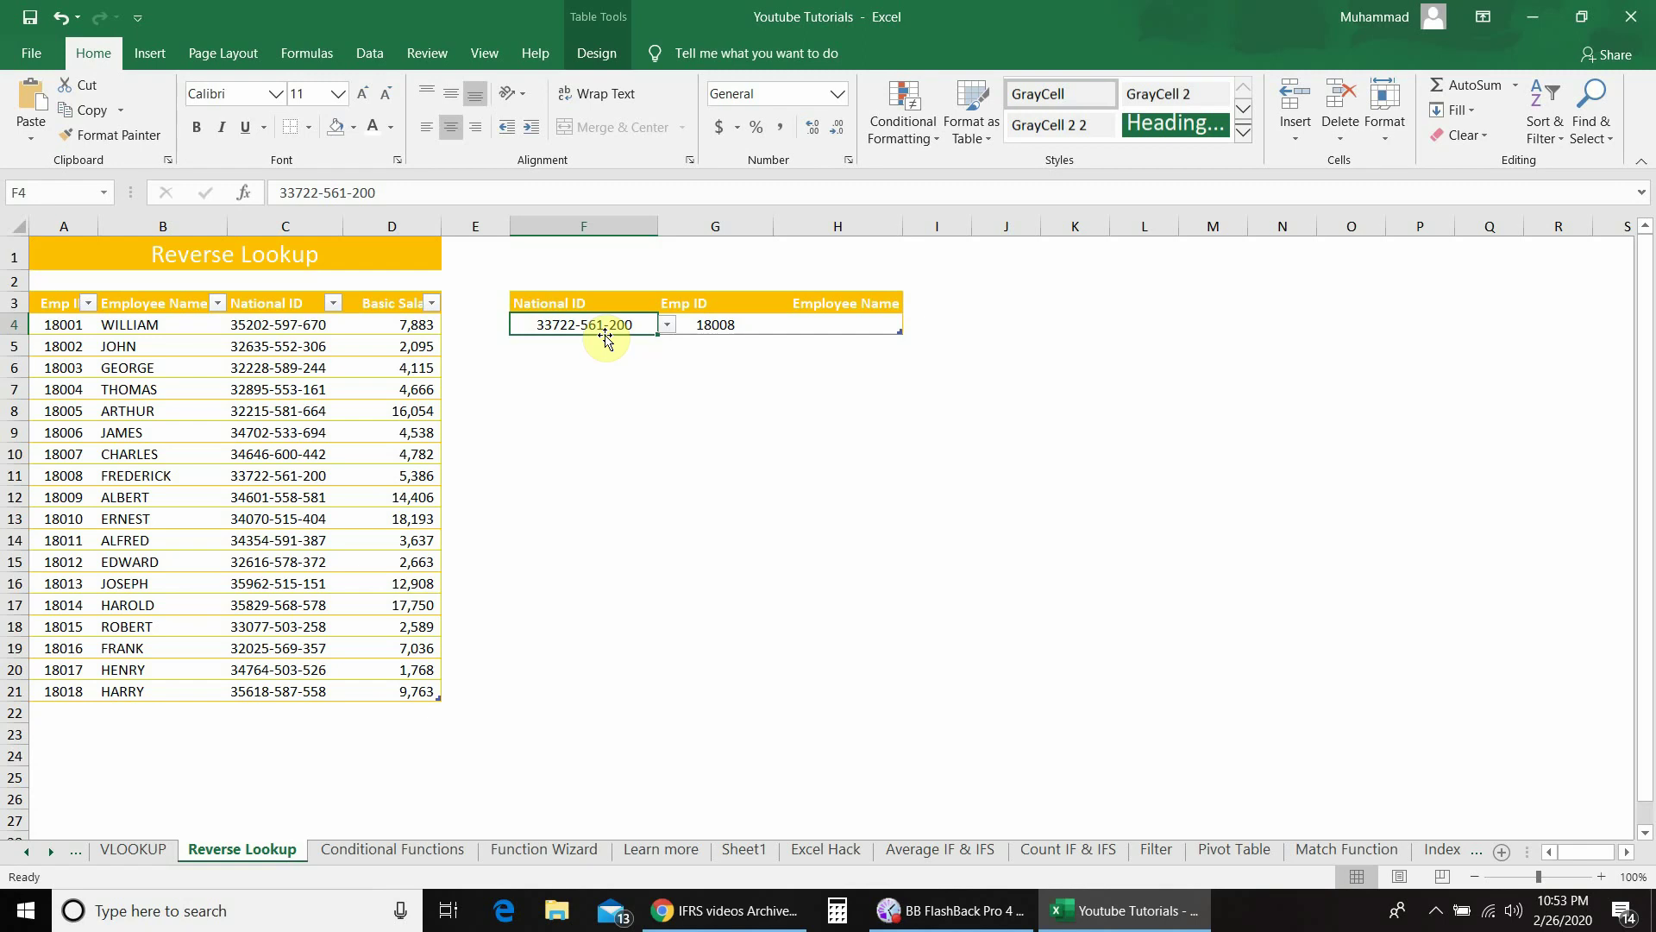
left_click(278, 480)
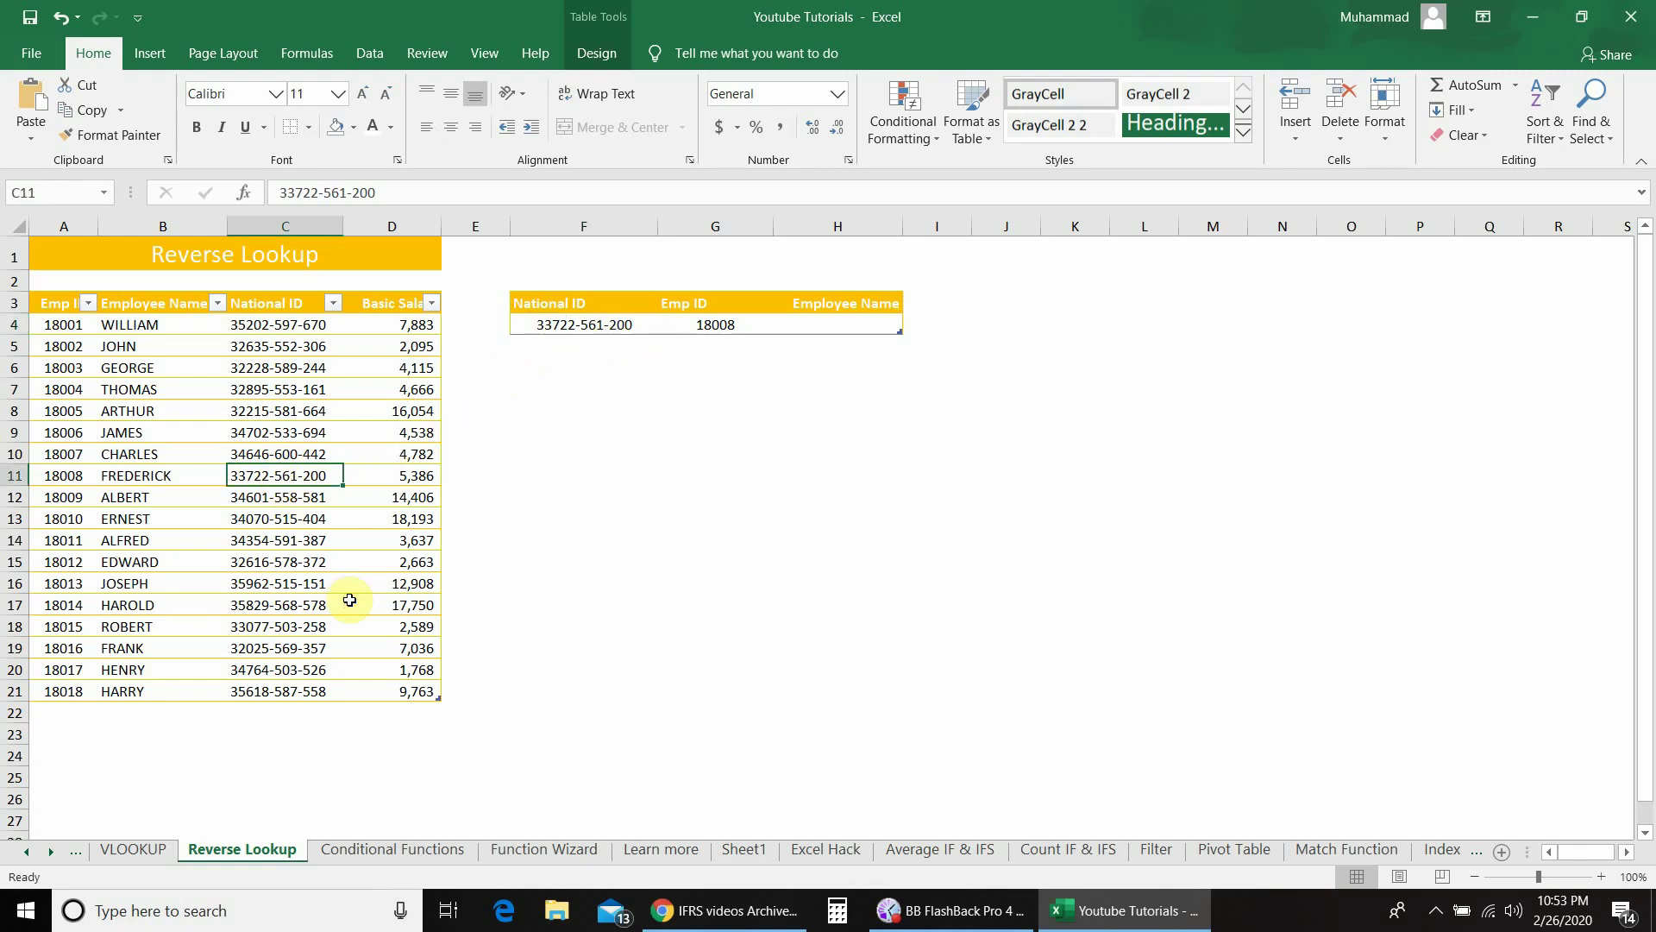
left_click(71, 480)
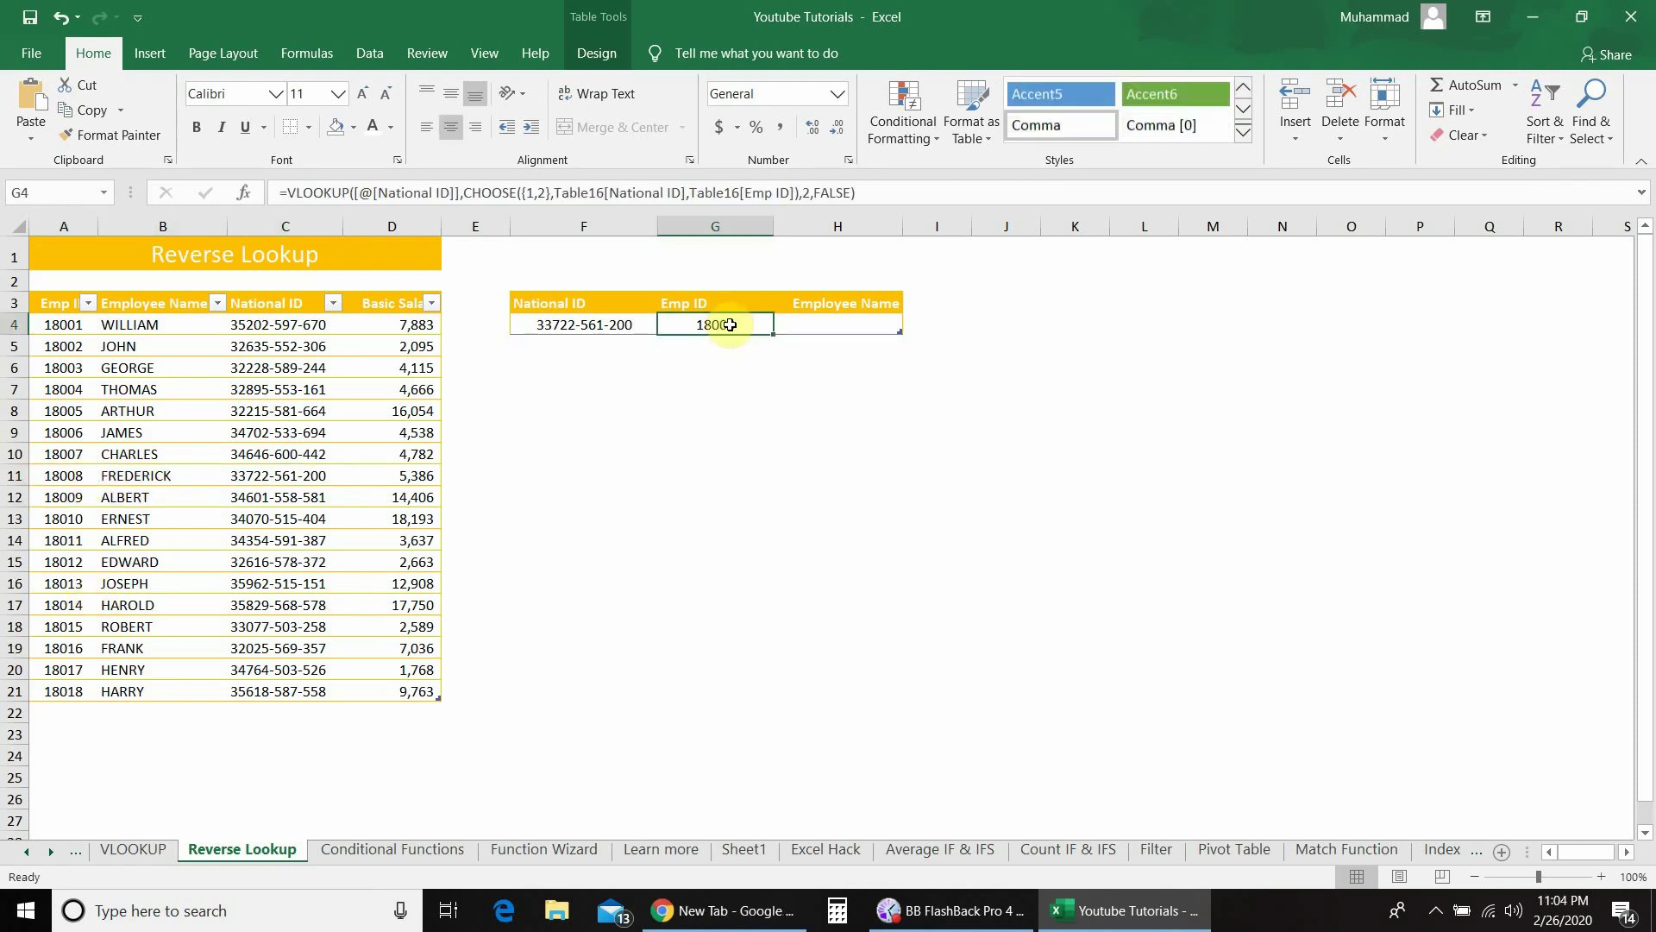
double_click(729, 324)
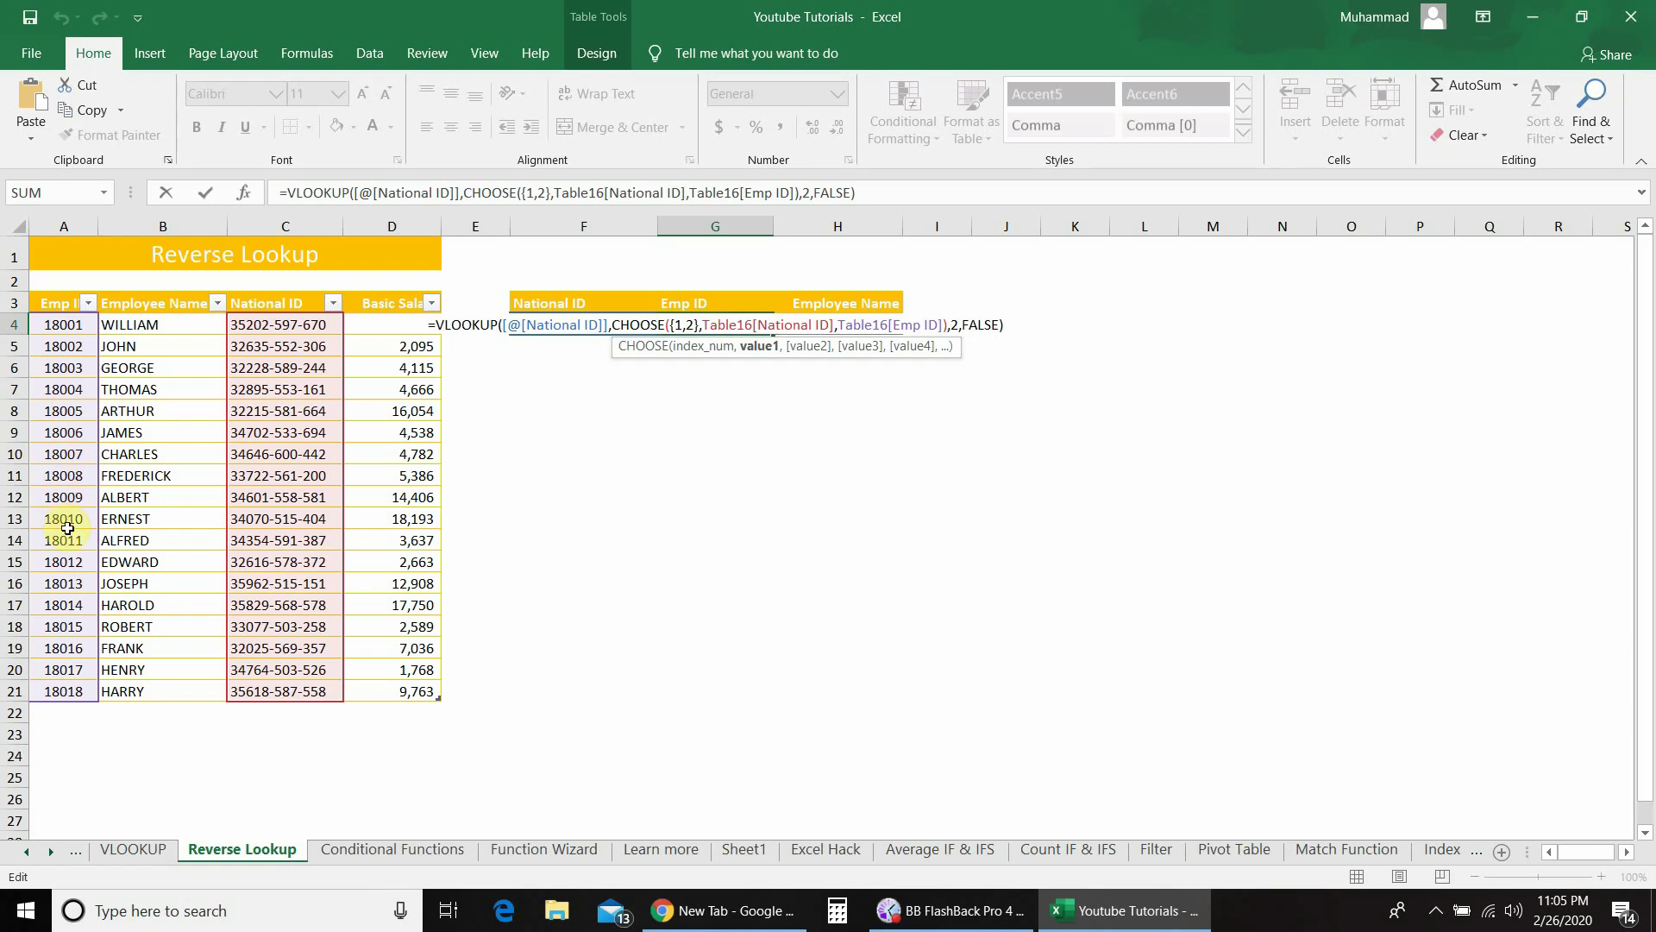
key("Return")
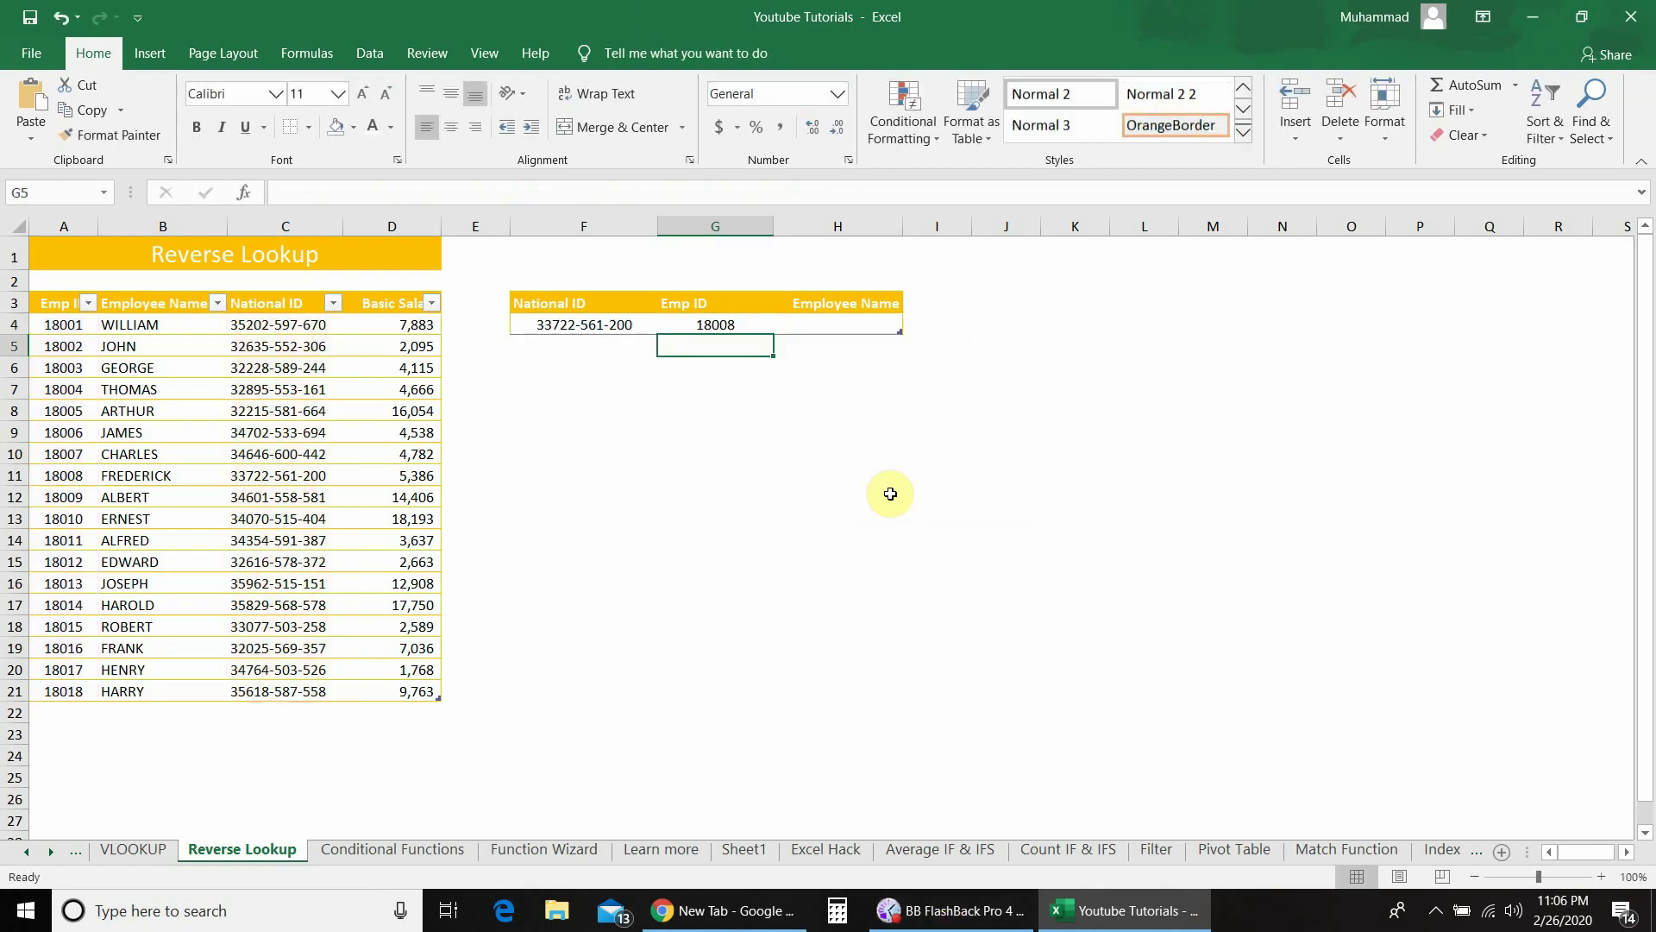
Step: In H4, type =VLOOKUP([@[National ID]],CHOOSE({1,2}, referencing the National ID cell
left_click(854, 326)
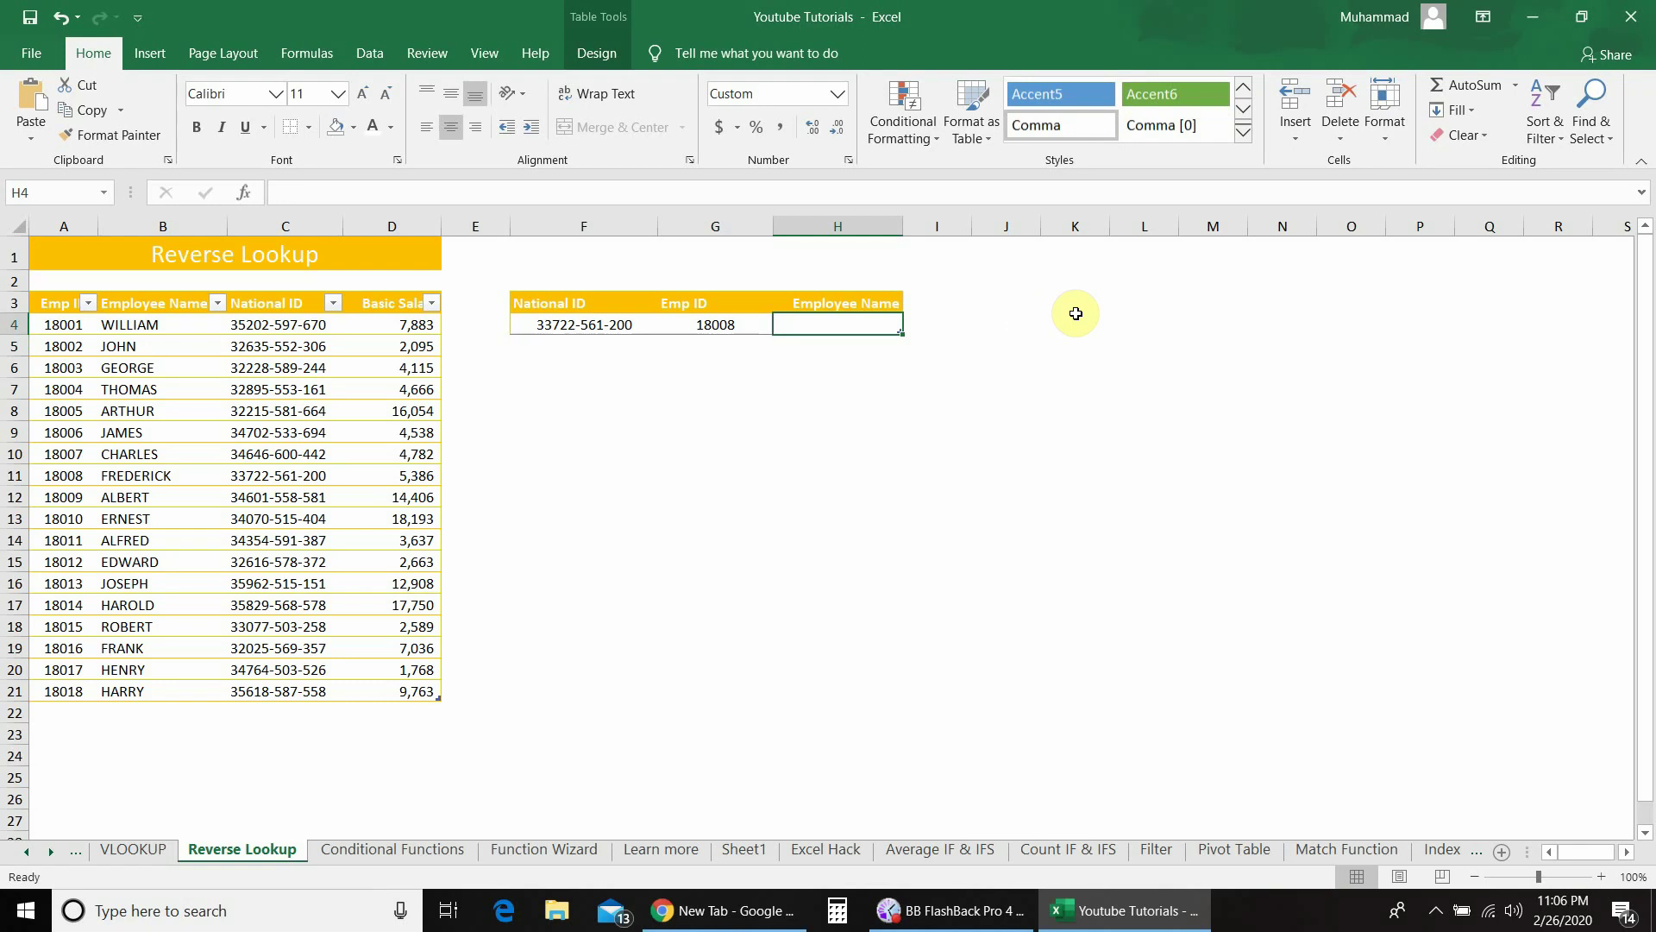
type("=v")
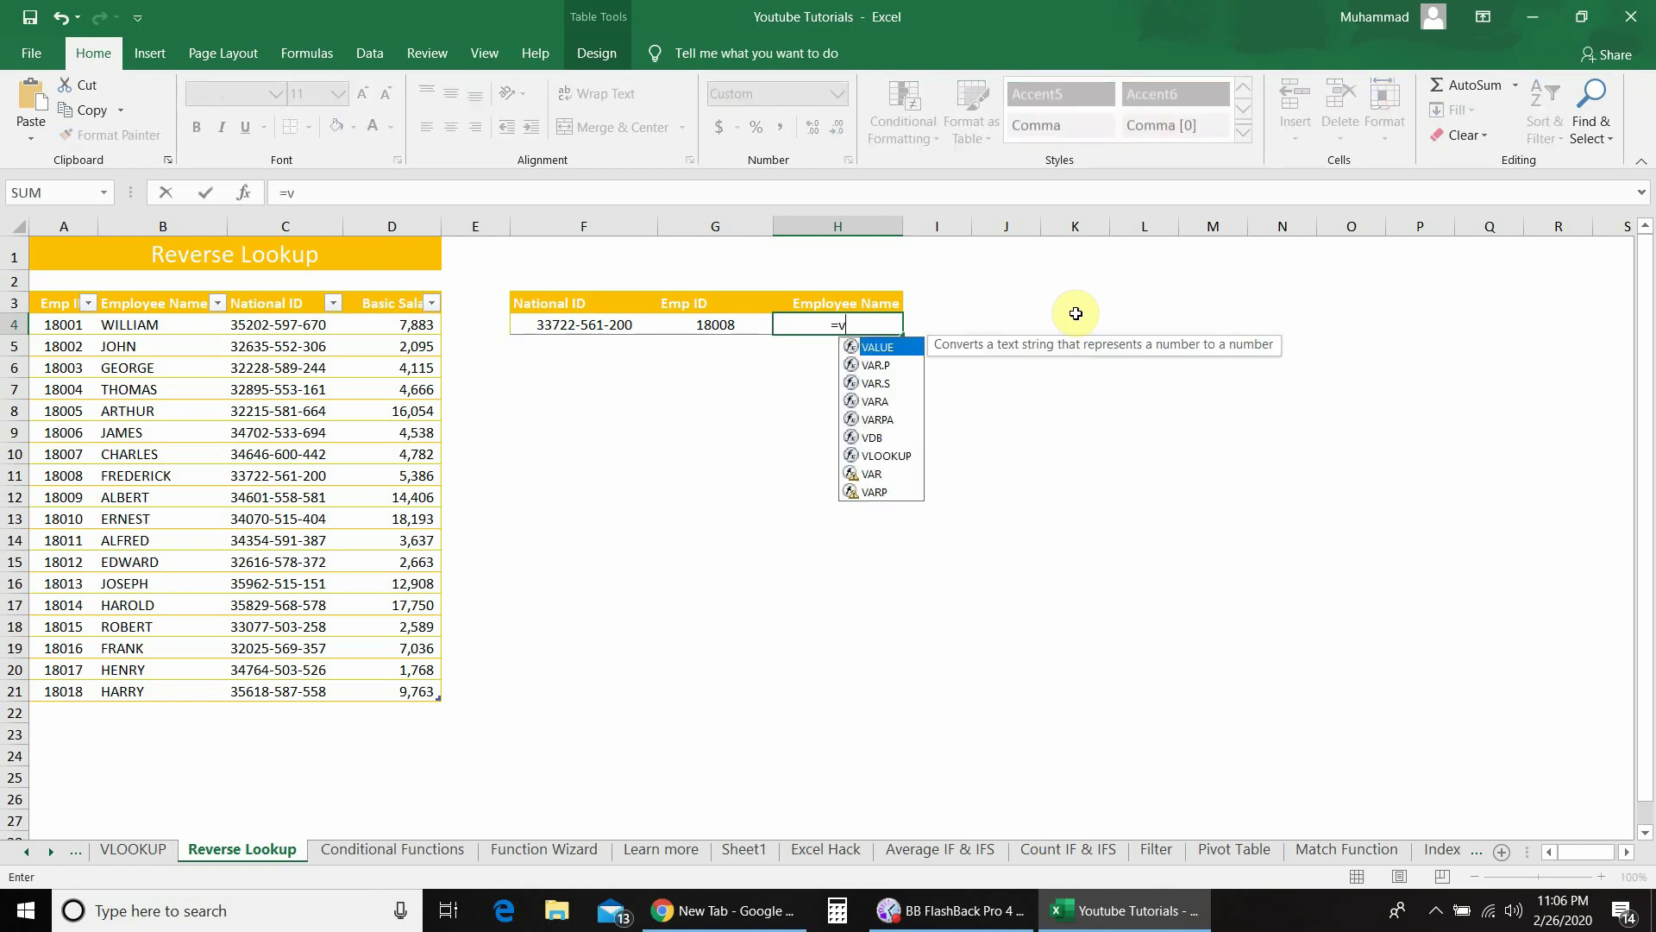
type("lookup(")
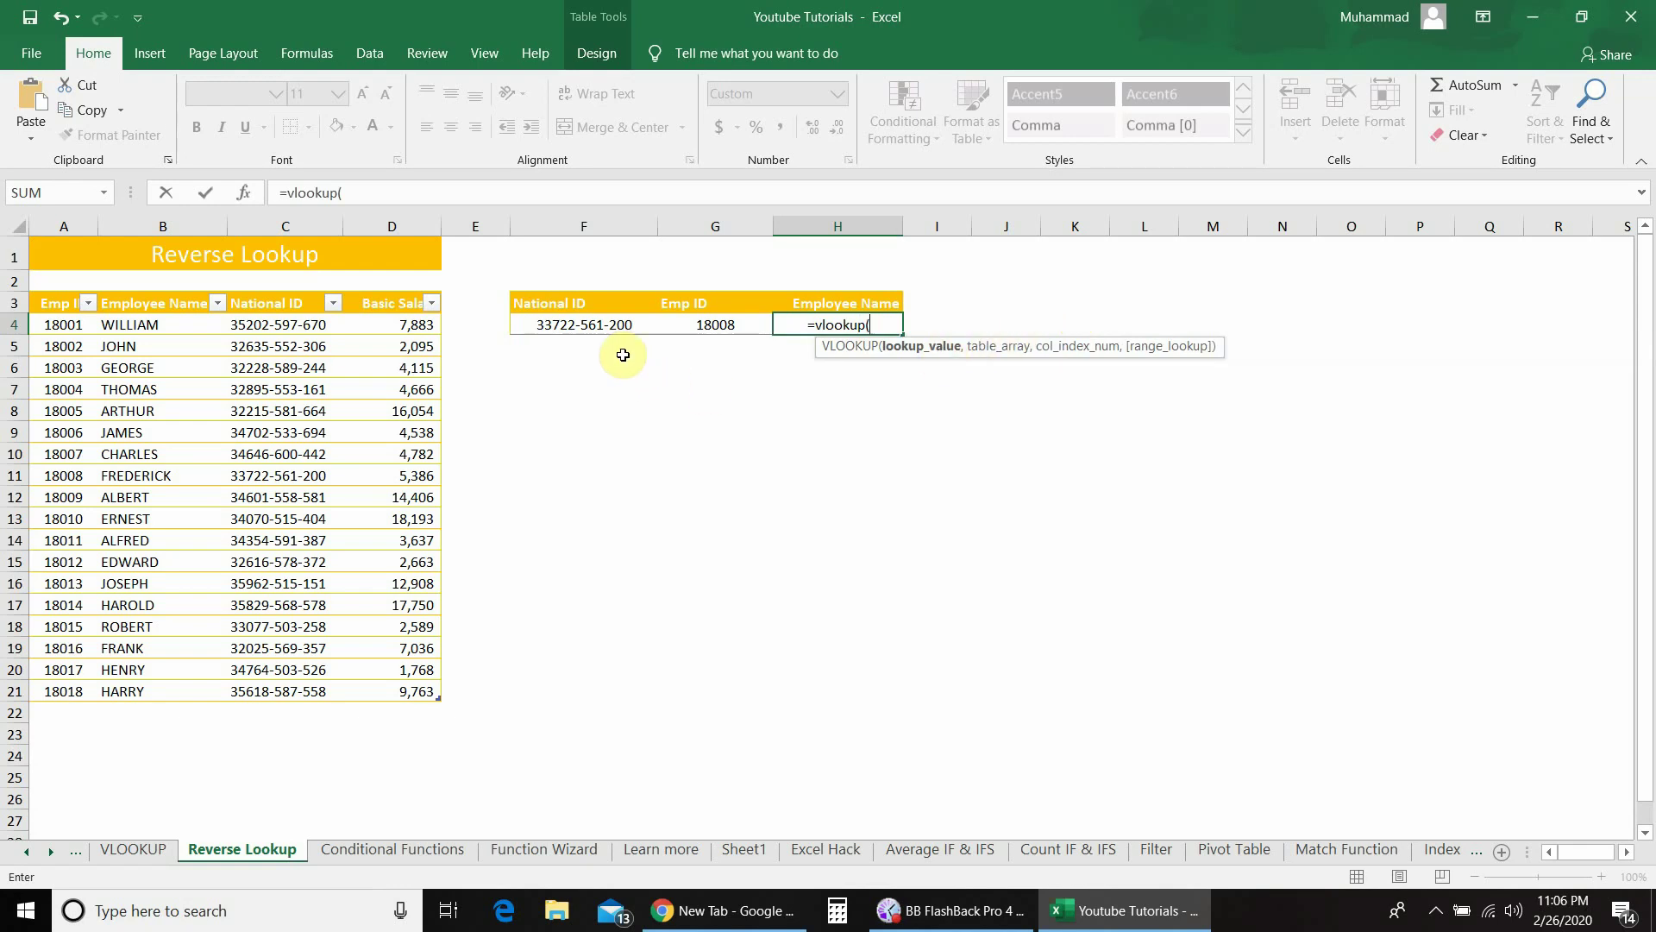
left_click(601, 324)
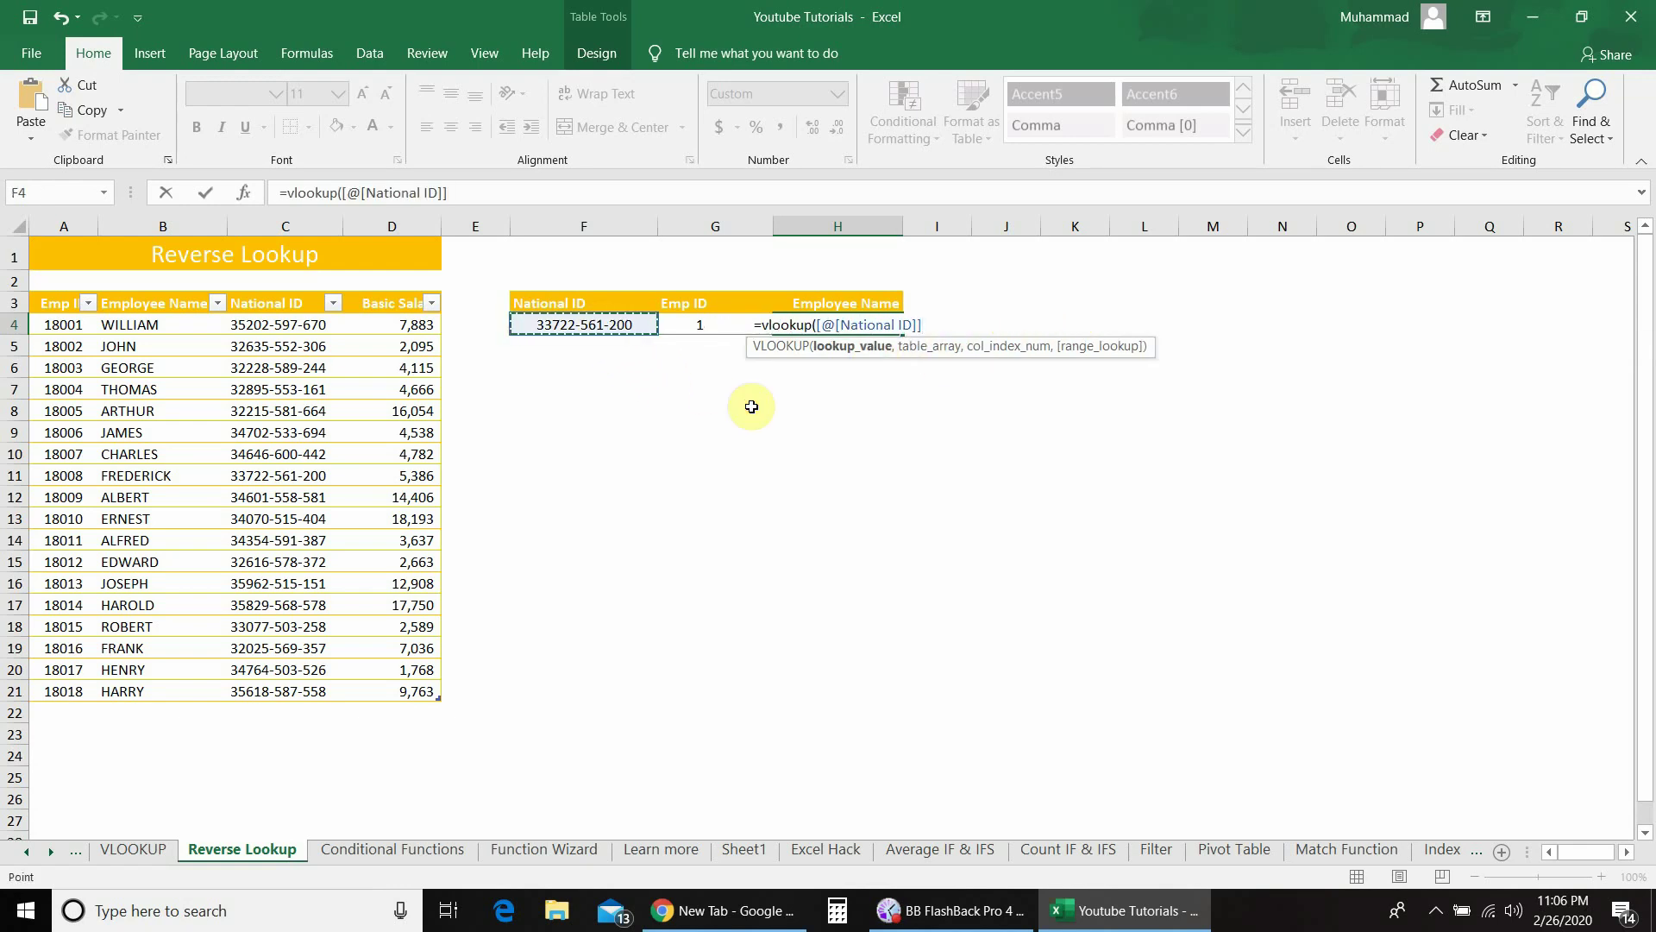
type(",")
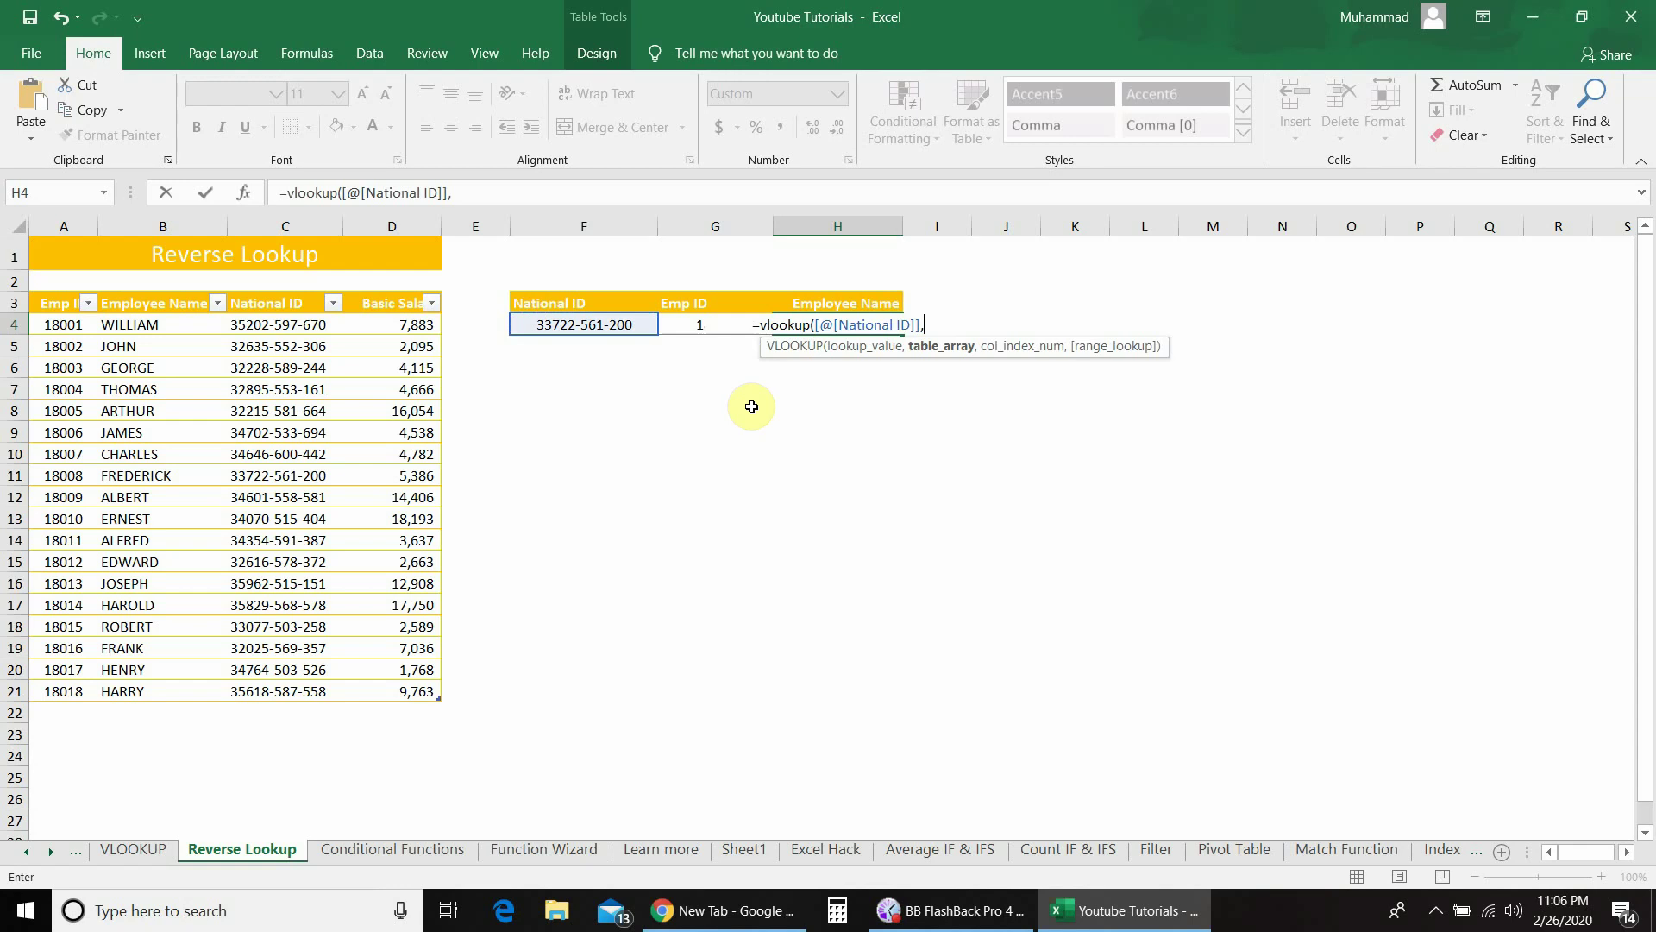
type("choo")
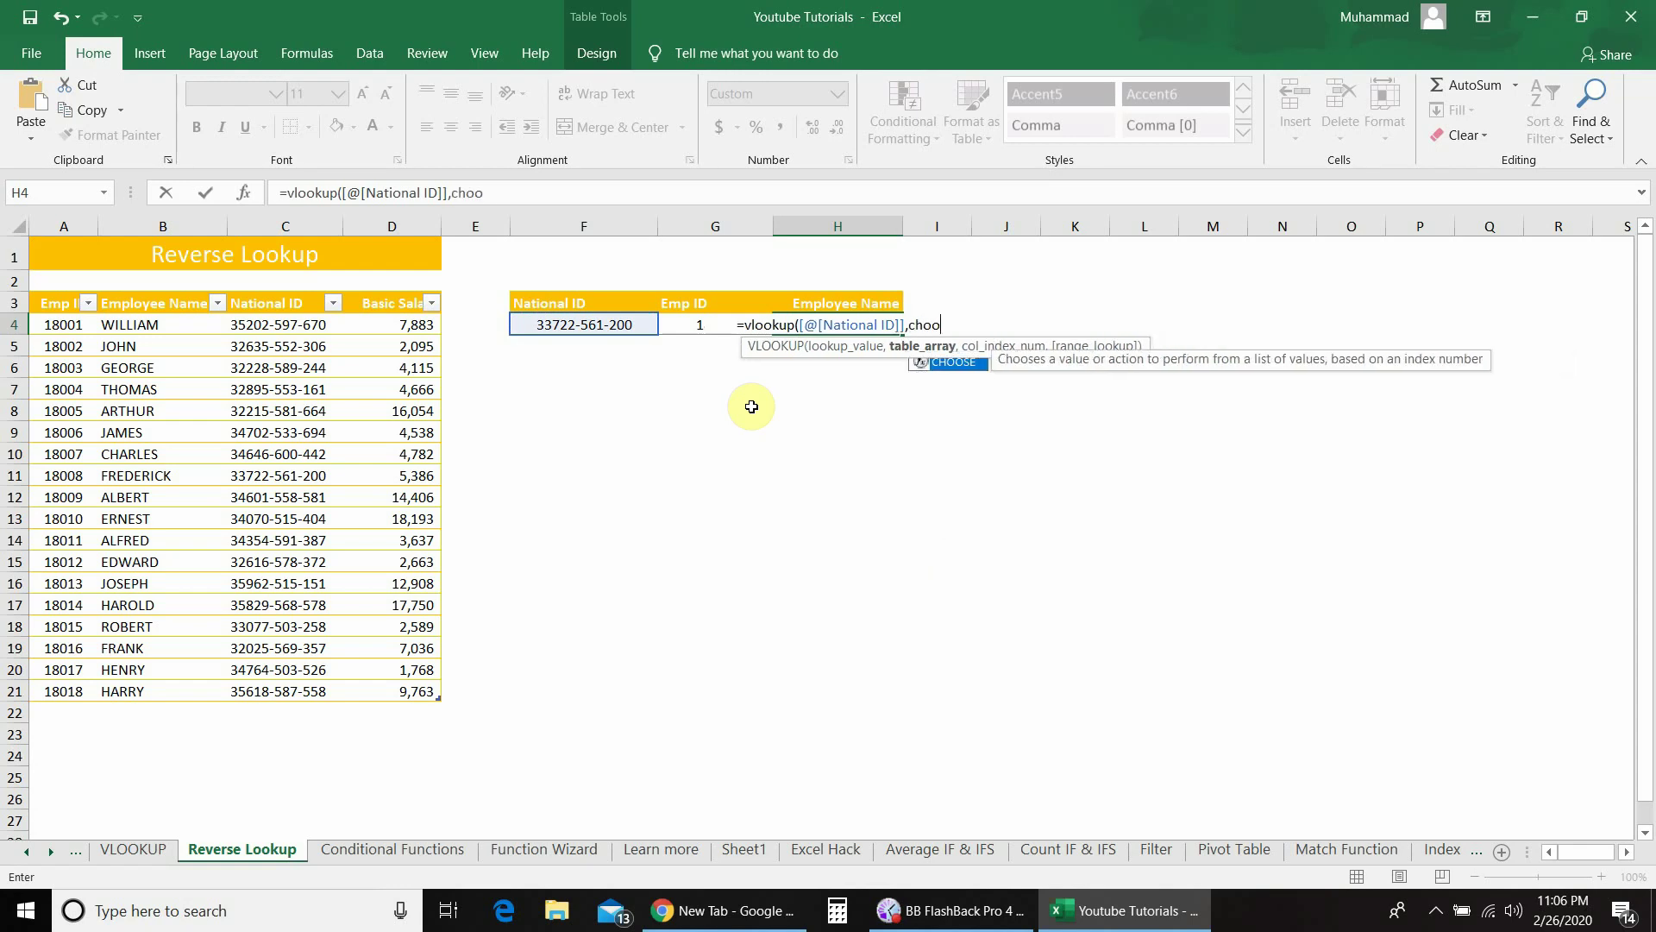
type("se(")
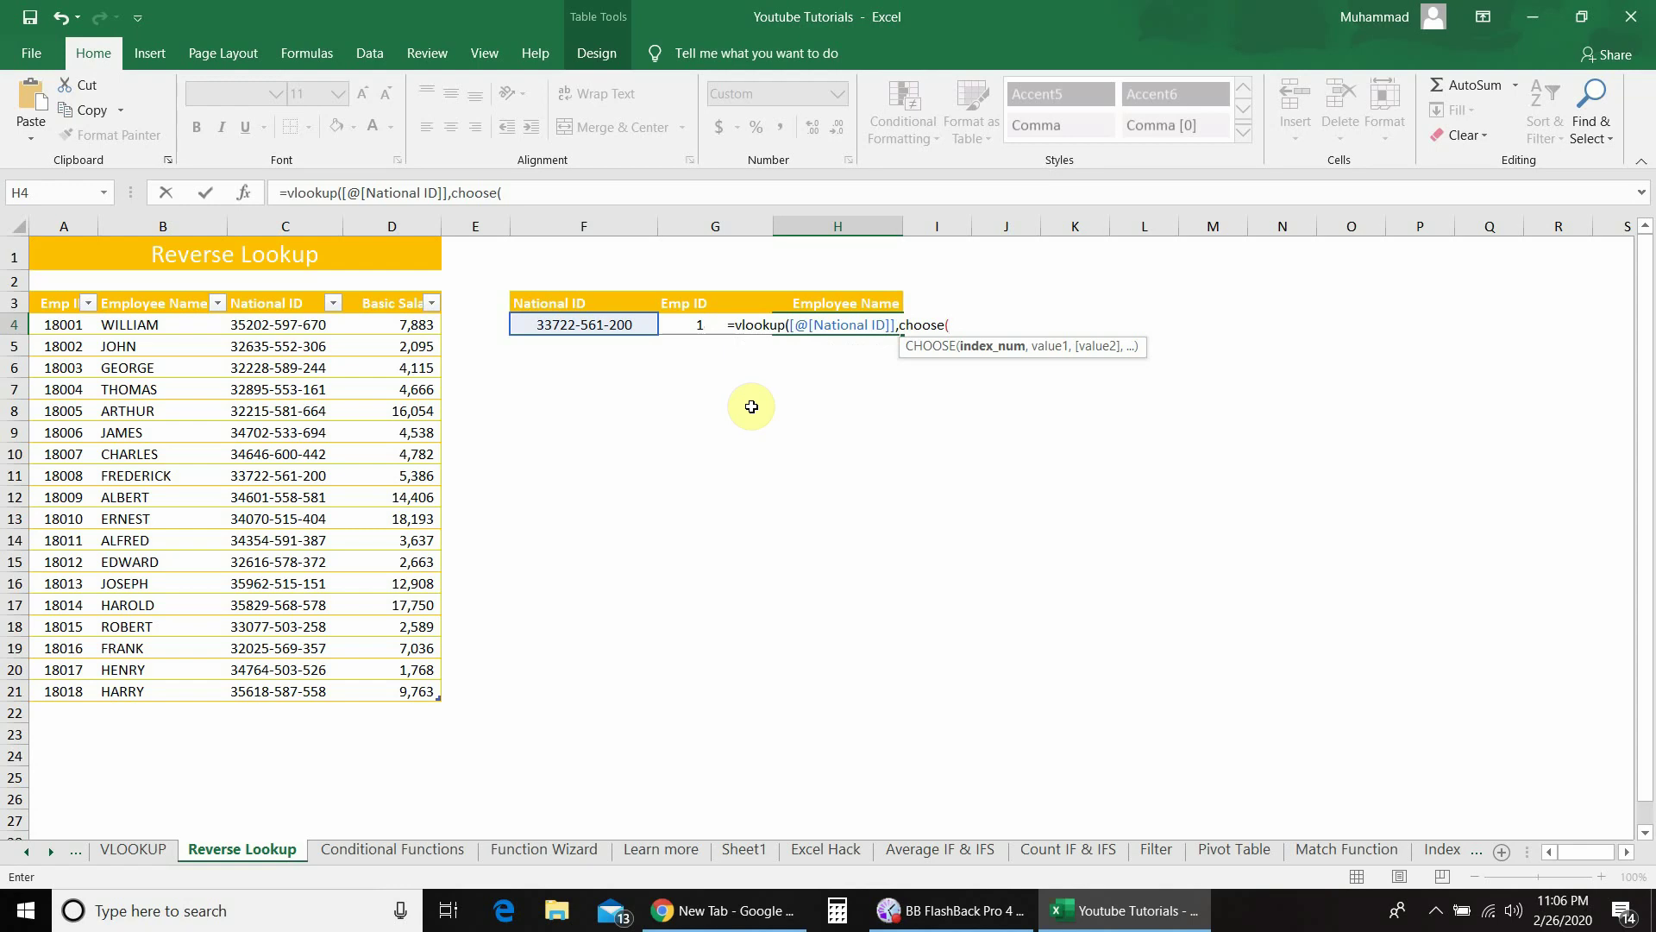
type("{")
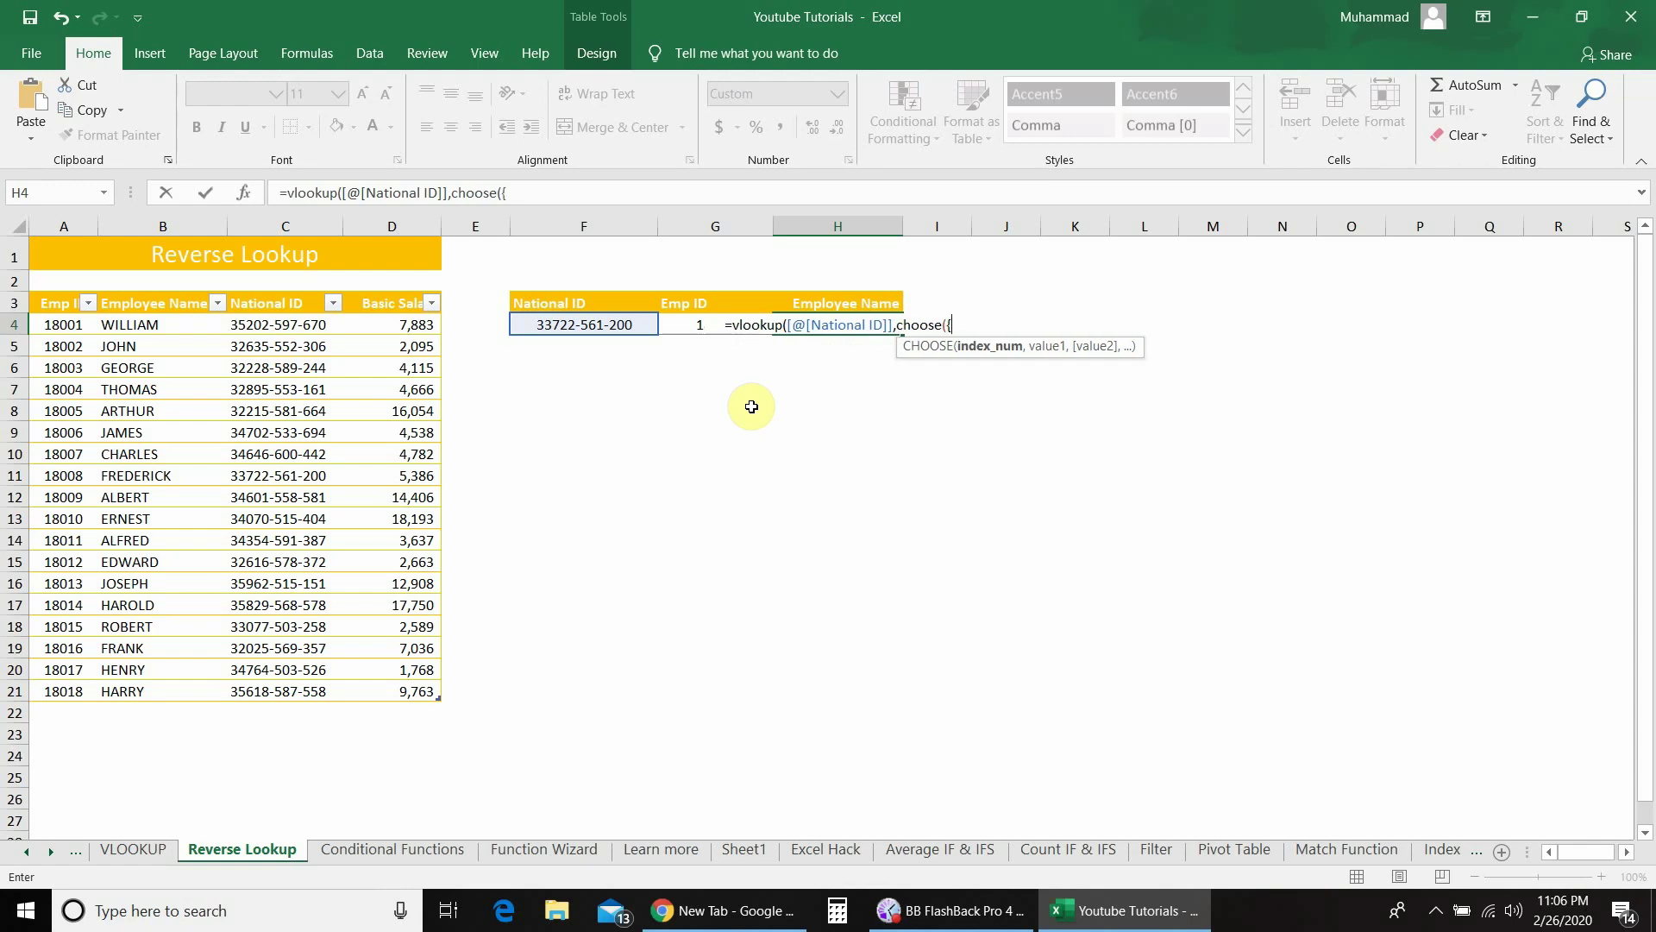
type("1")
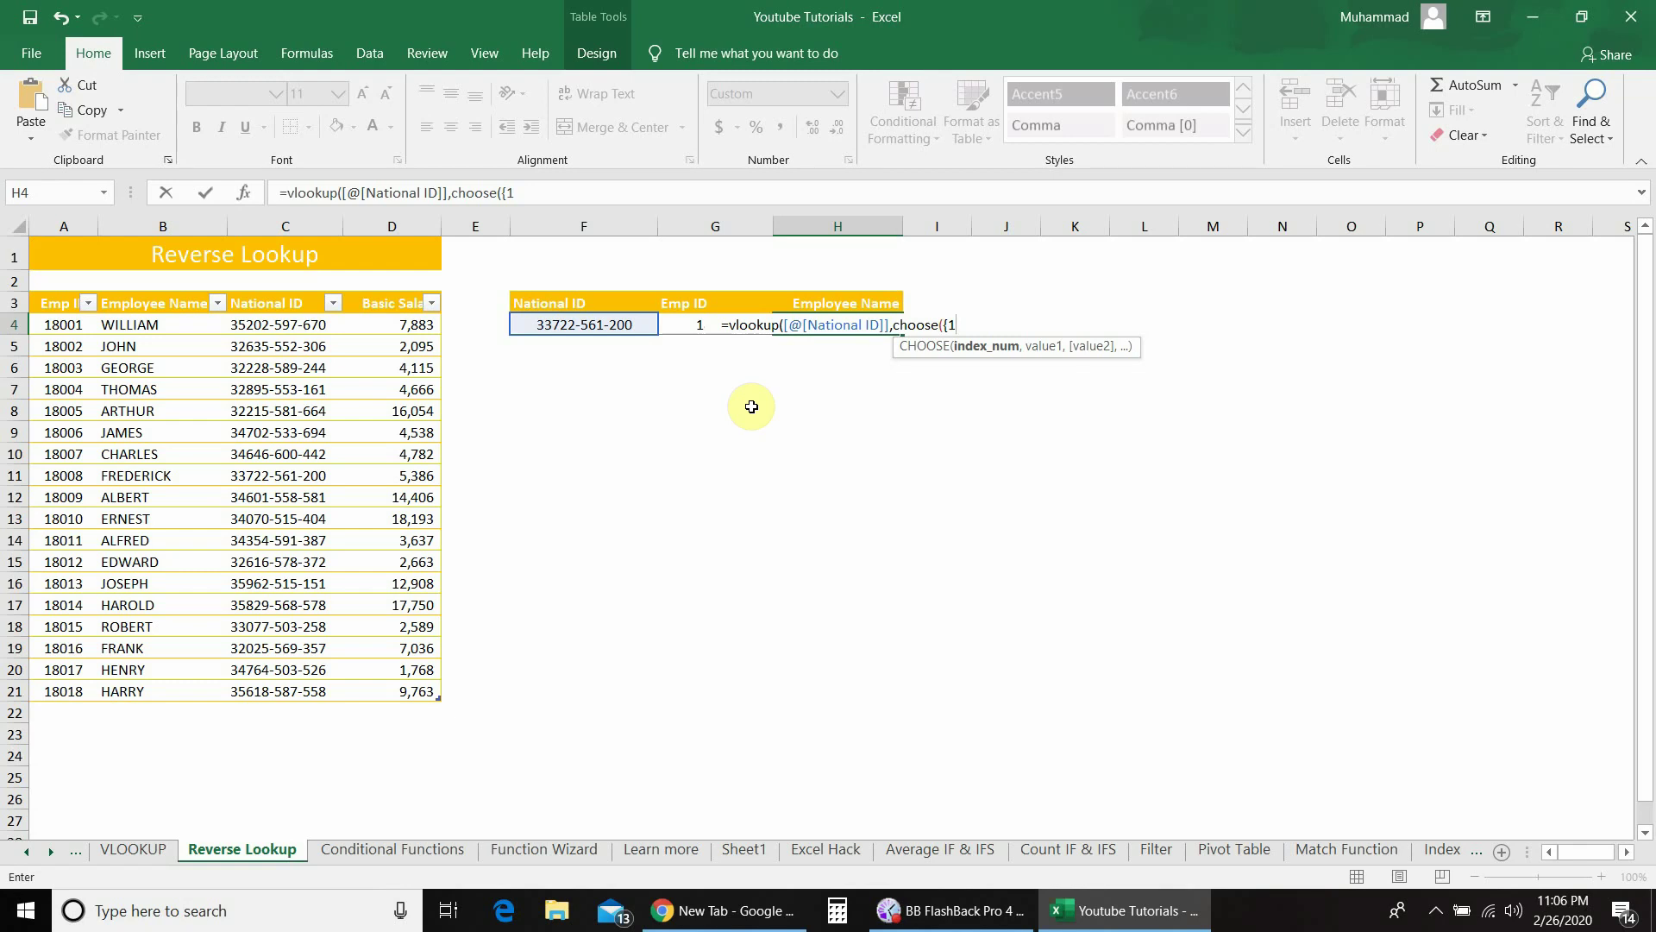
type(",")
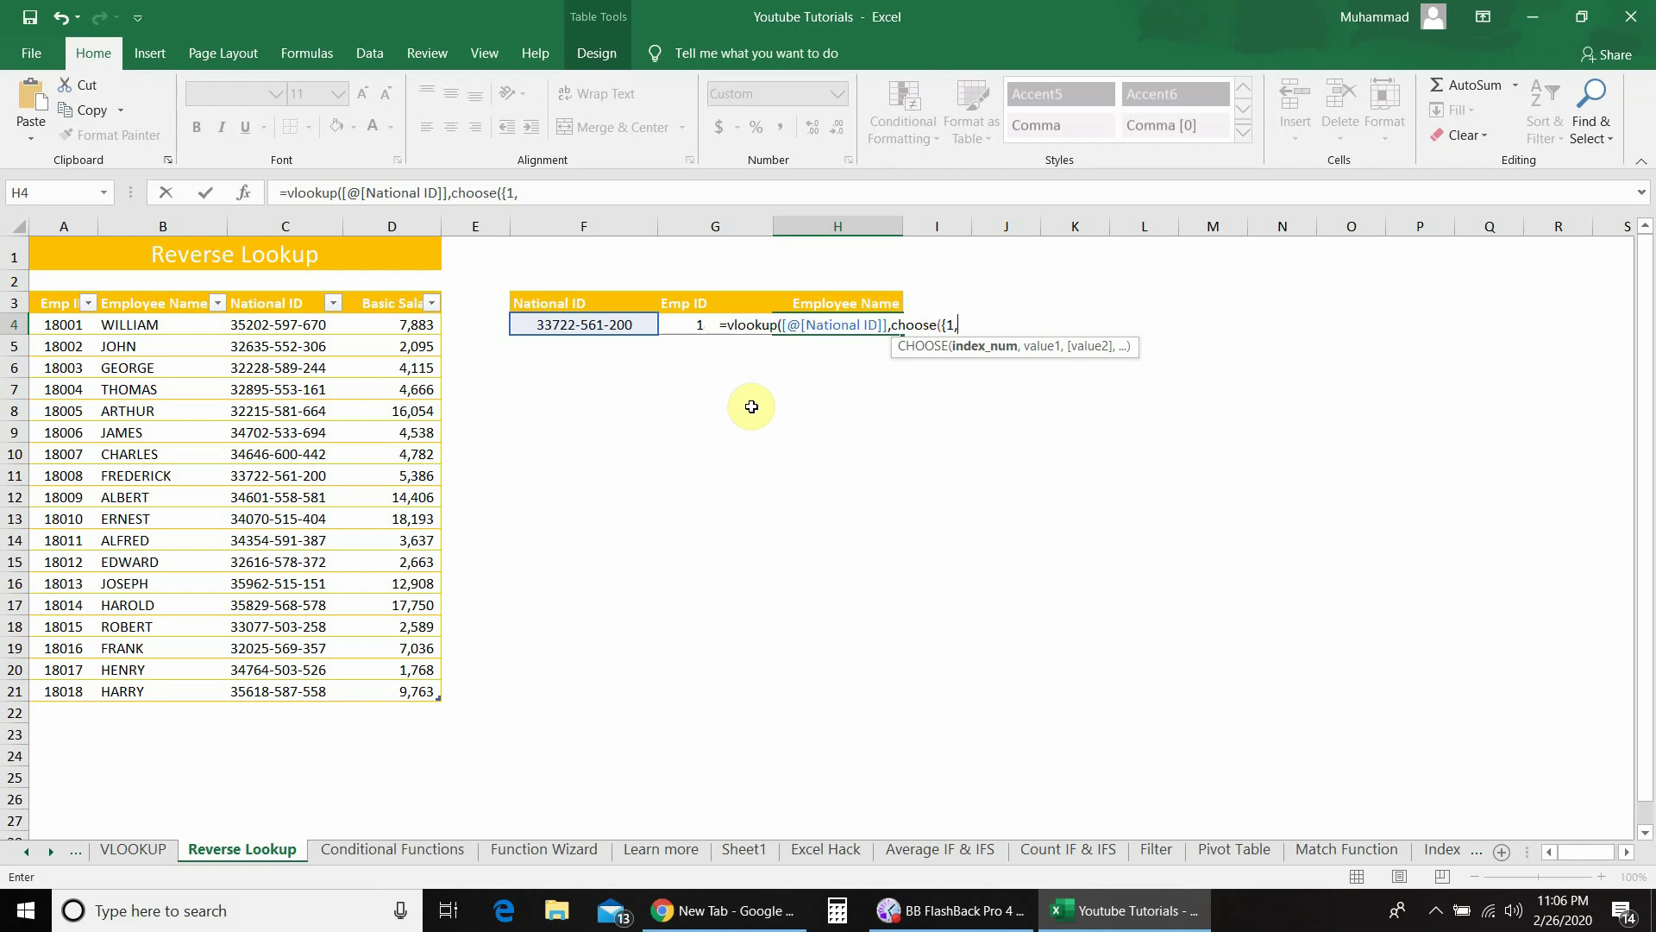
type("2")
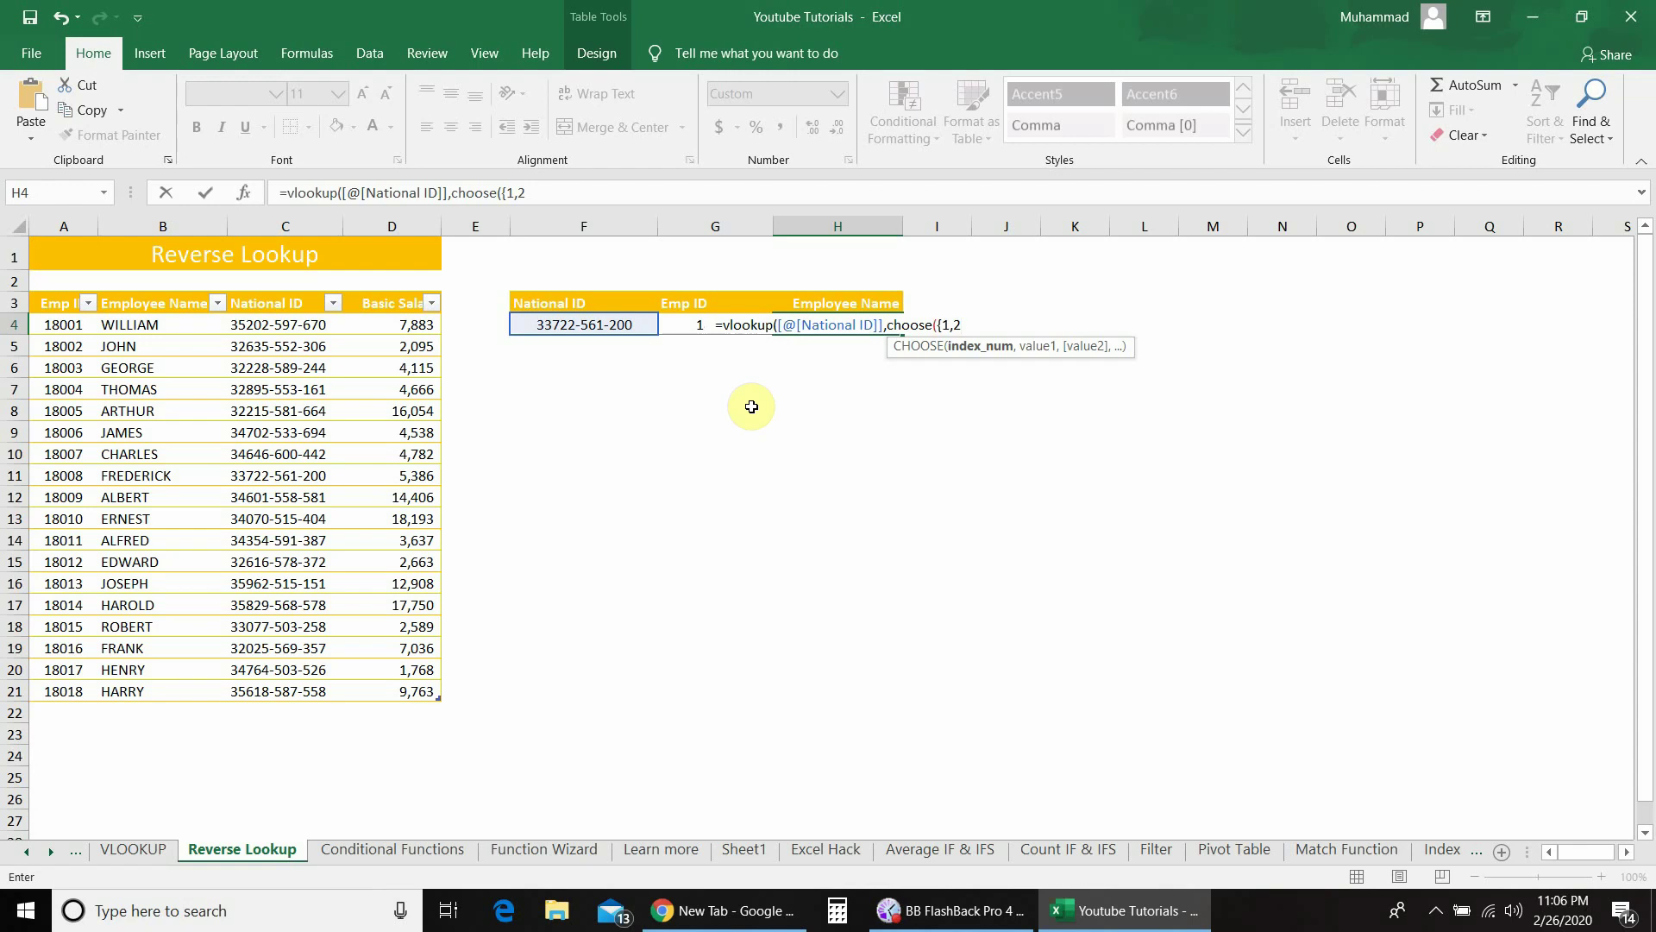
type("}")
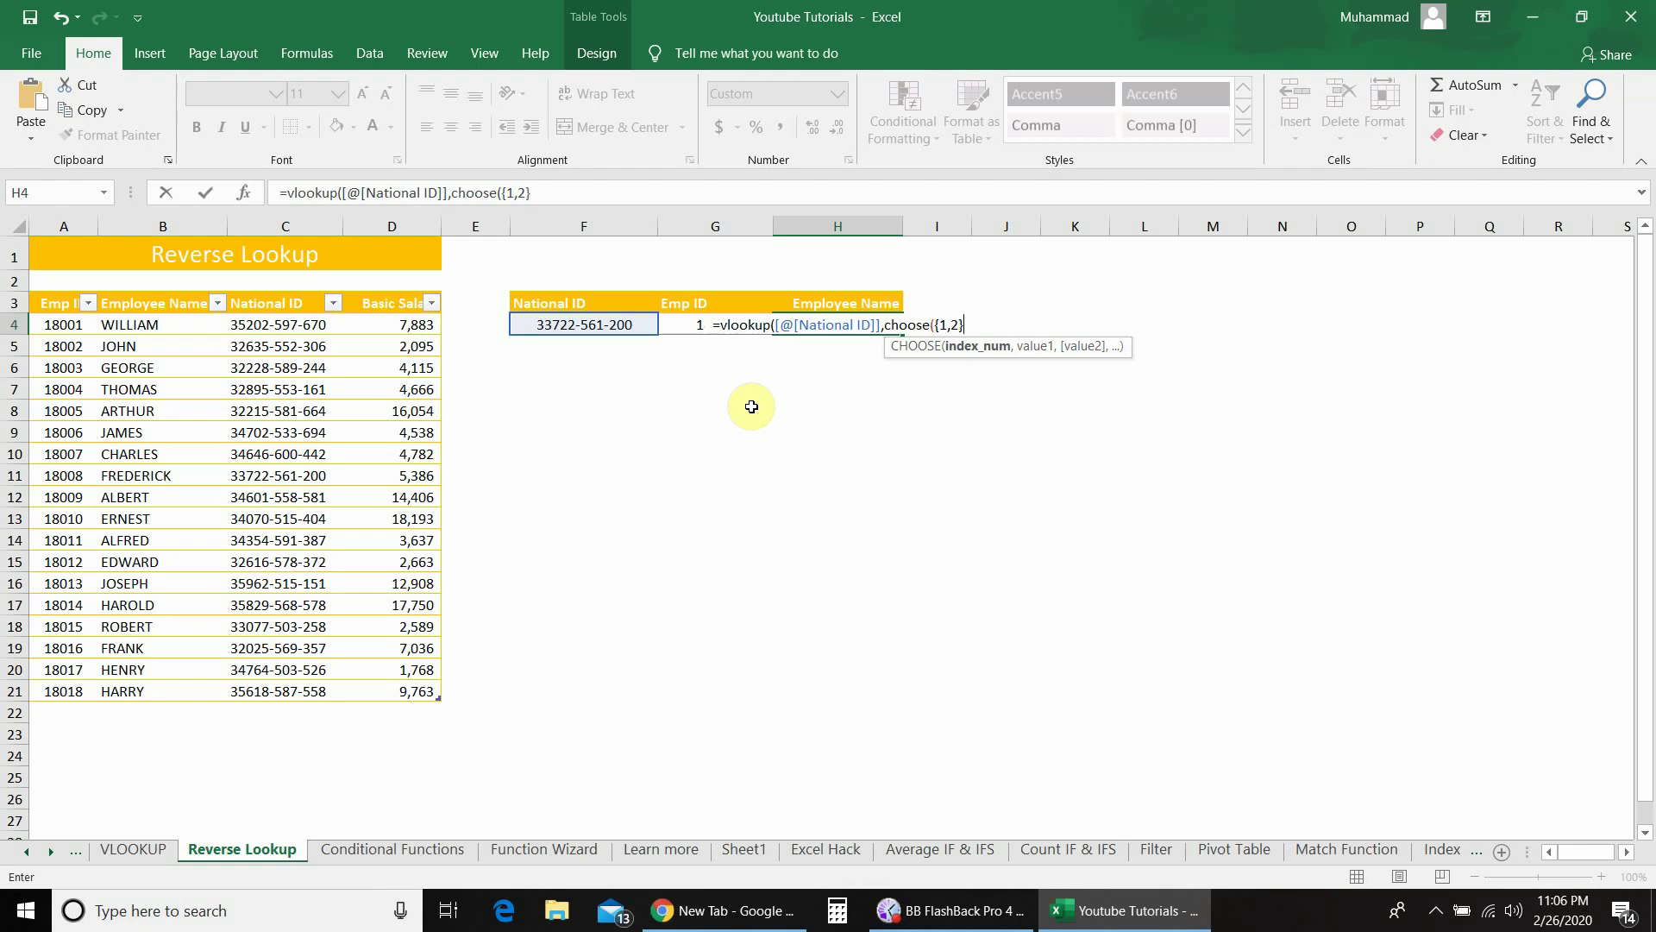
type(",")
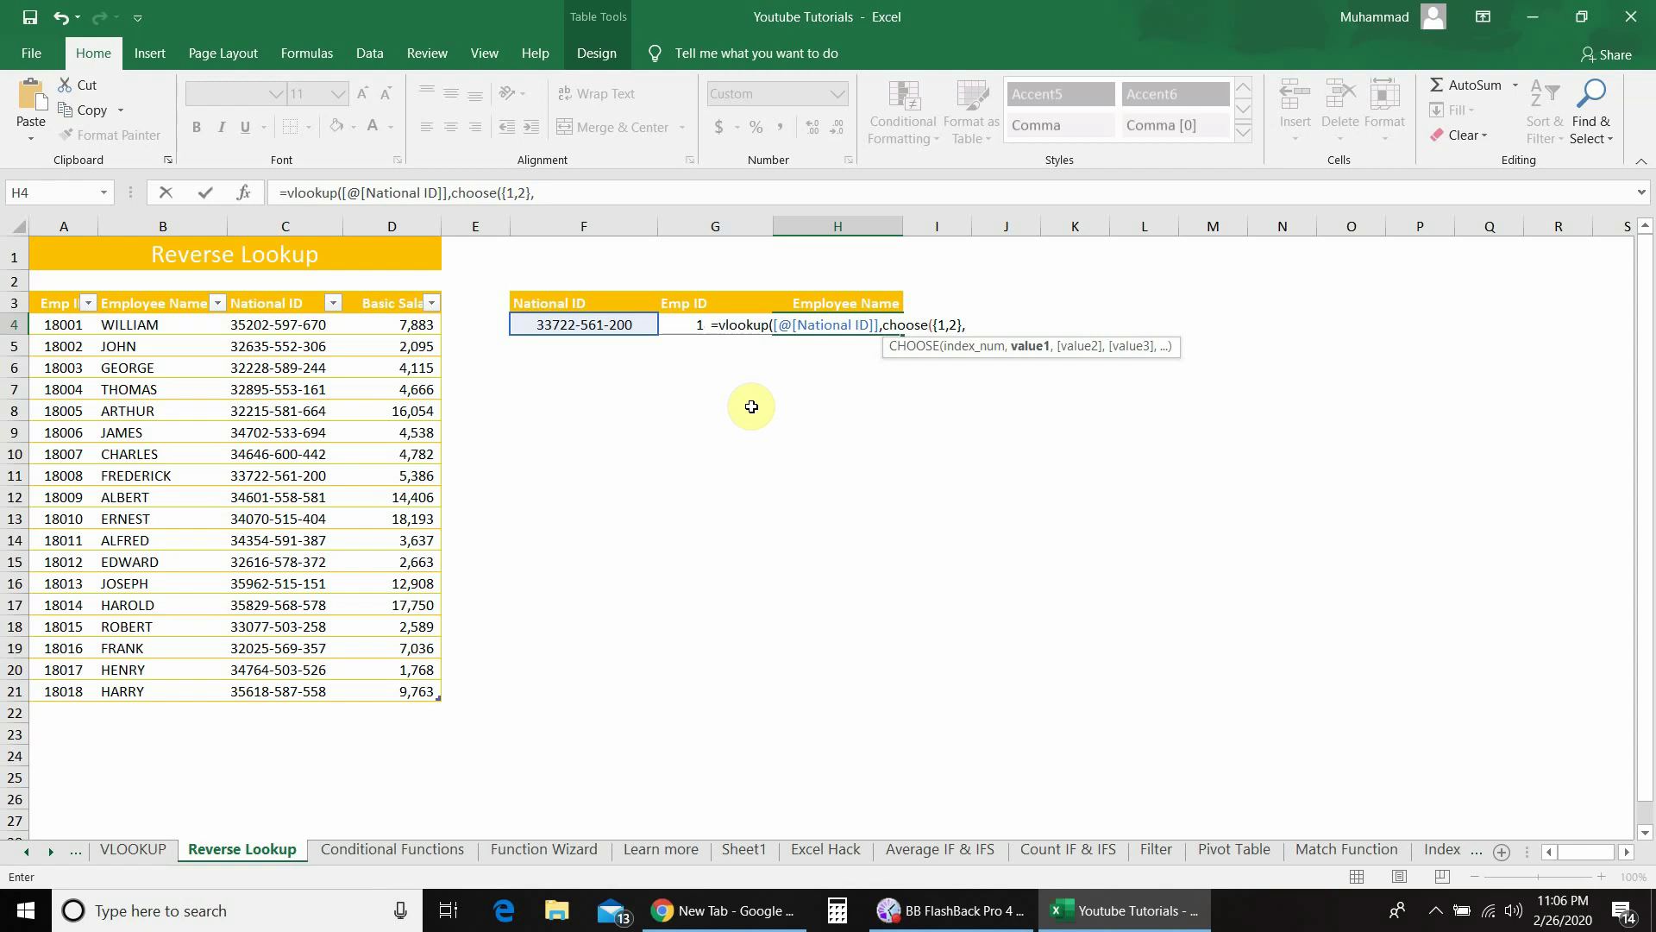
Step: Finish H4 with the National ID and Employee Name columns, column 2, FALSE, returning FREDERICK
left_click(303, 323)
key("ctrl+shift+Down")
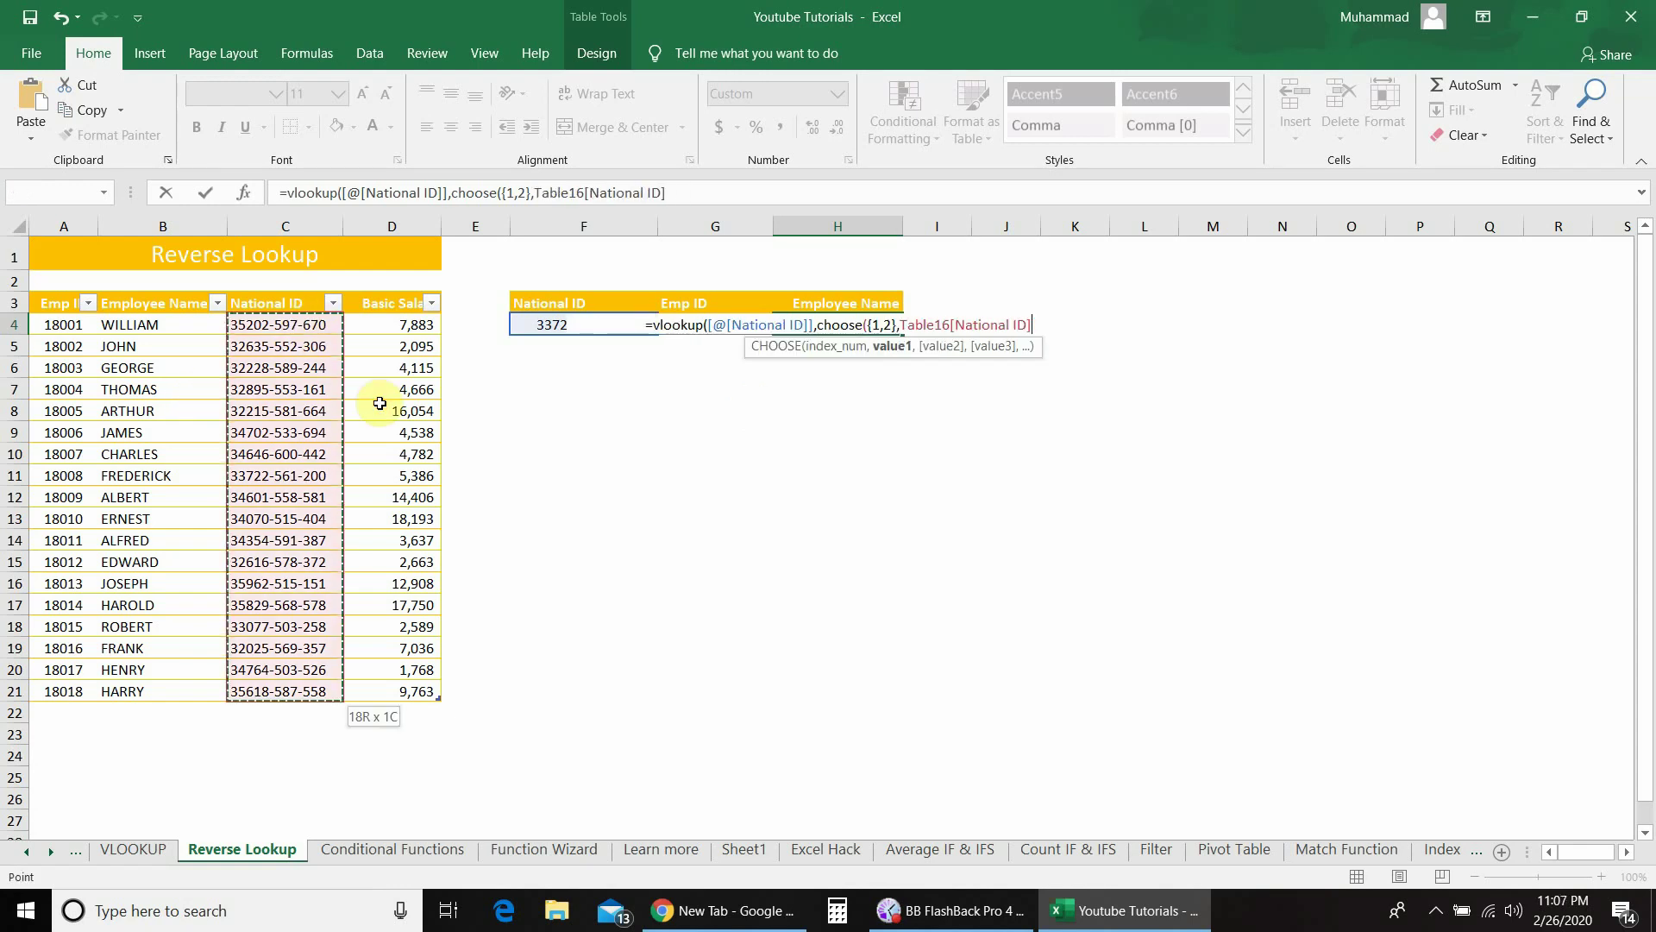
type(",")
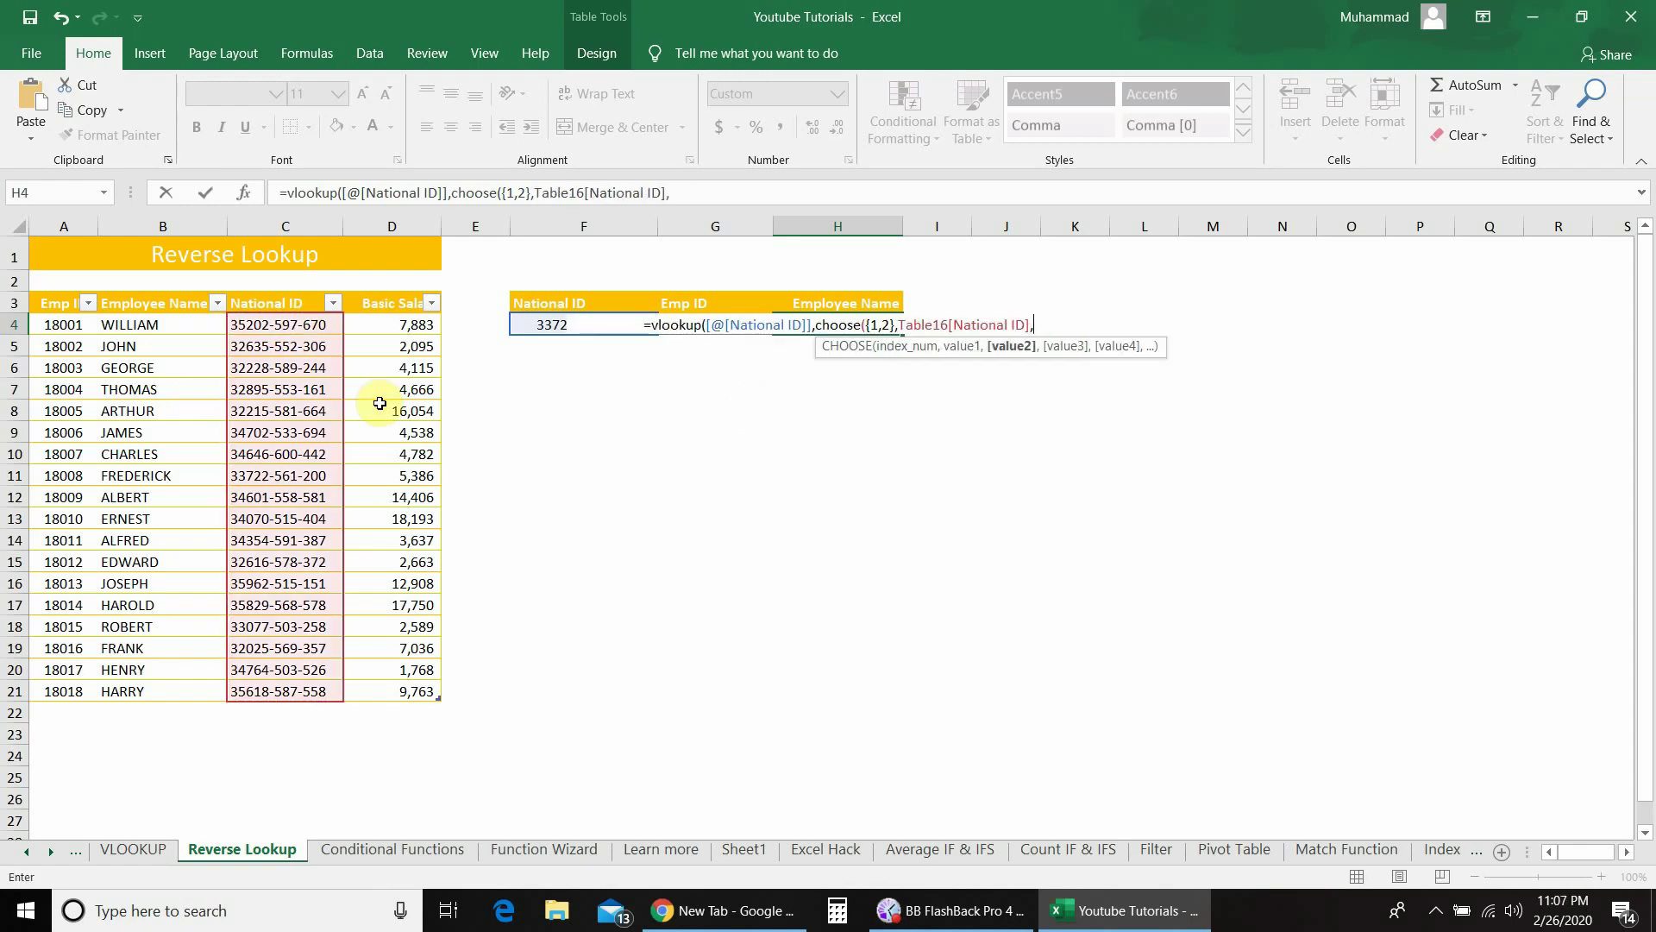
left_click(209, 323)
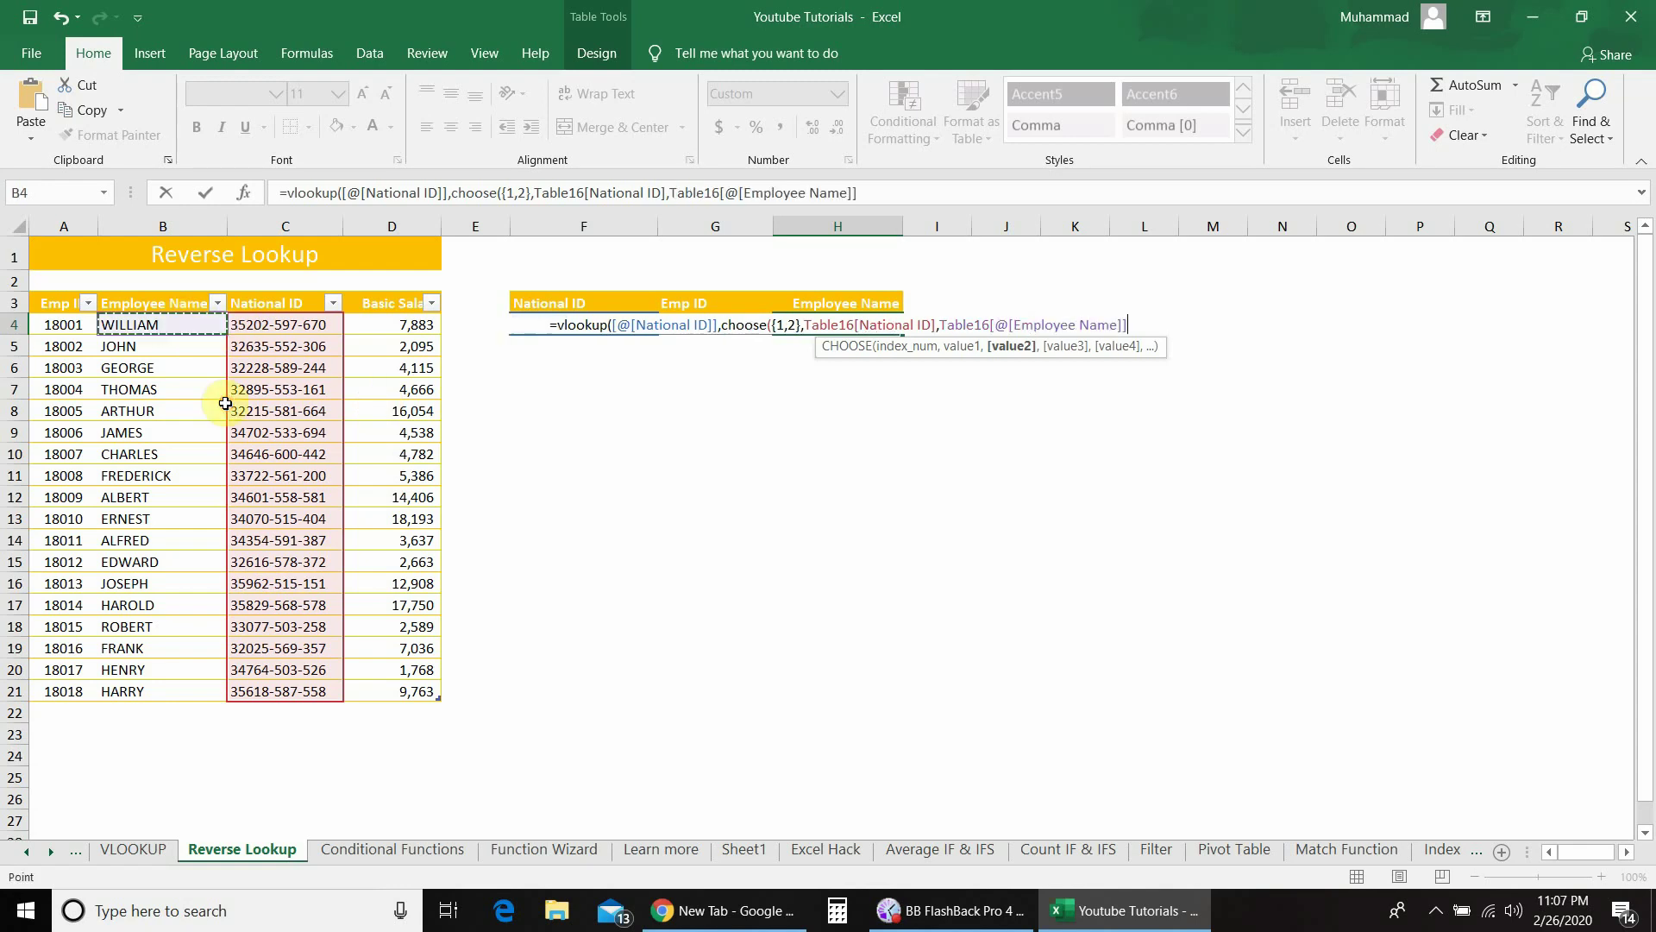
key("ctrl+shift+Down")
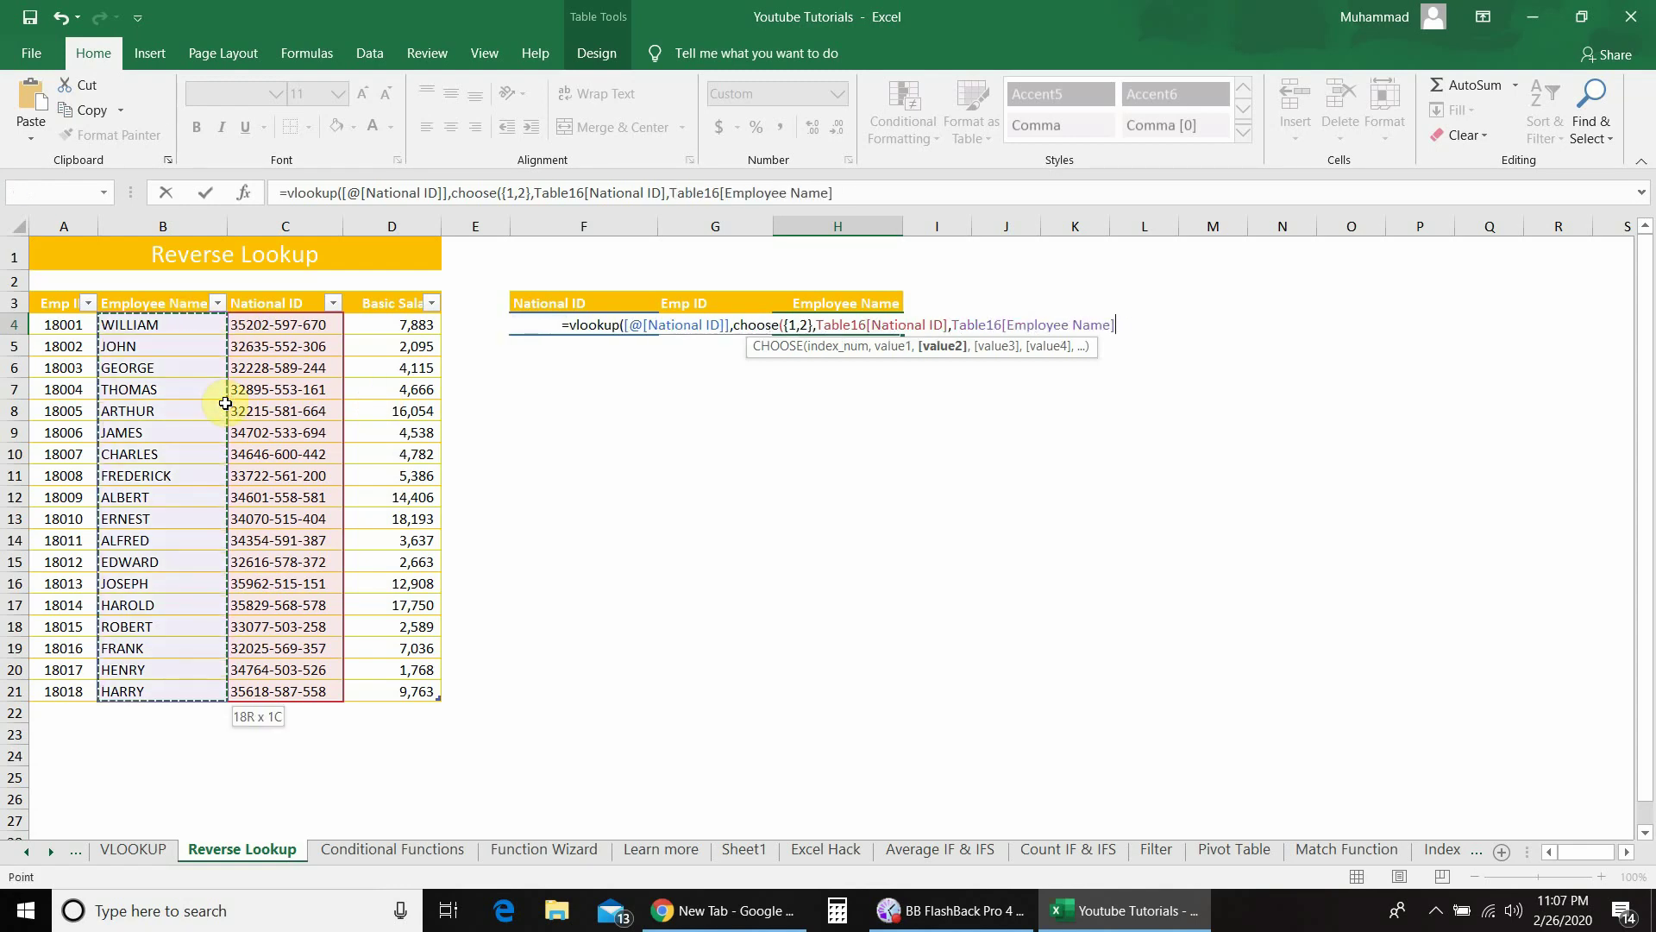
type(")")
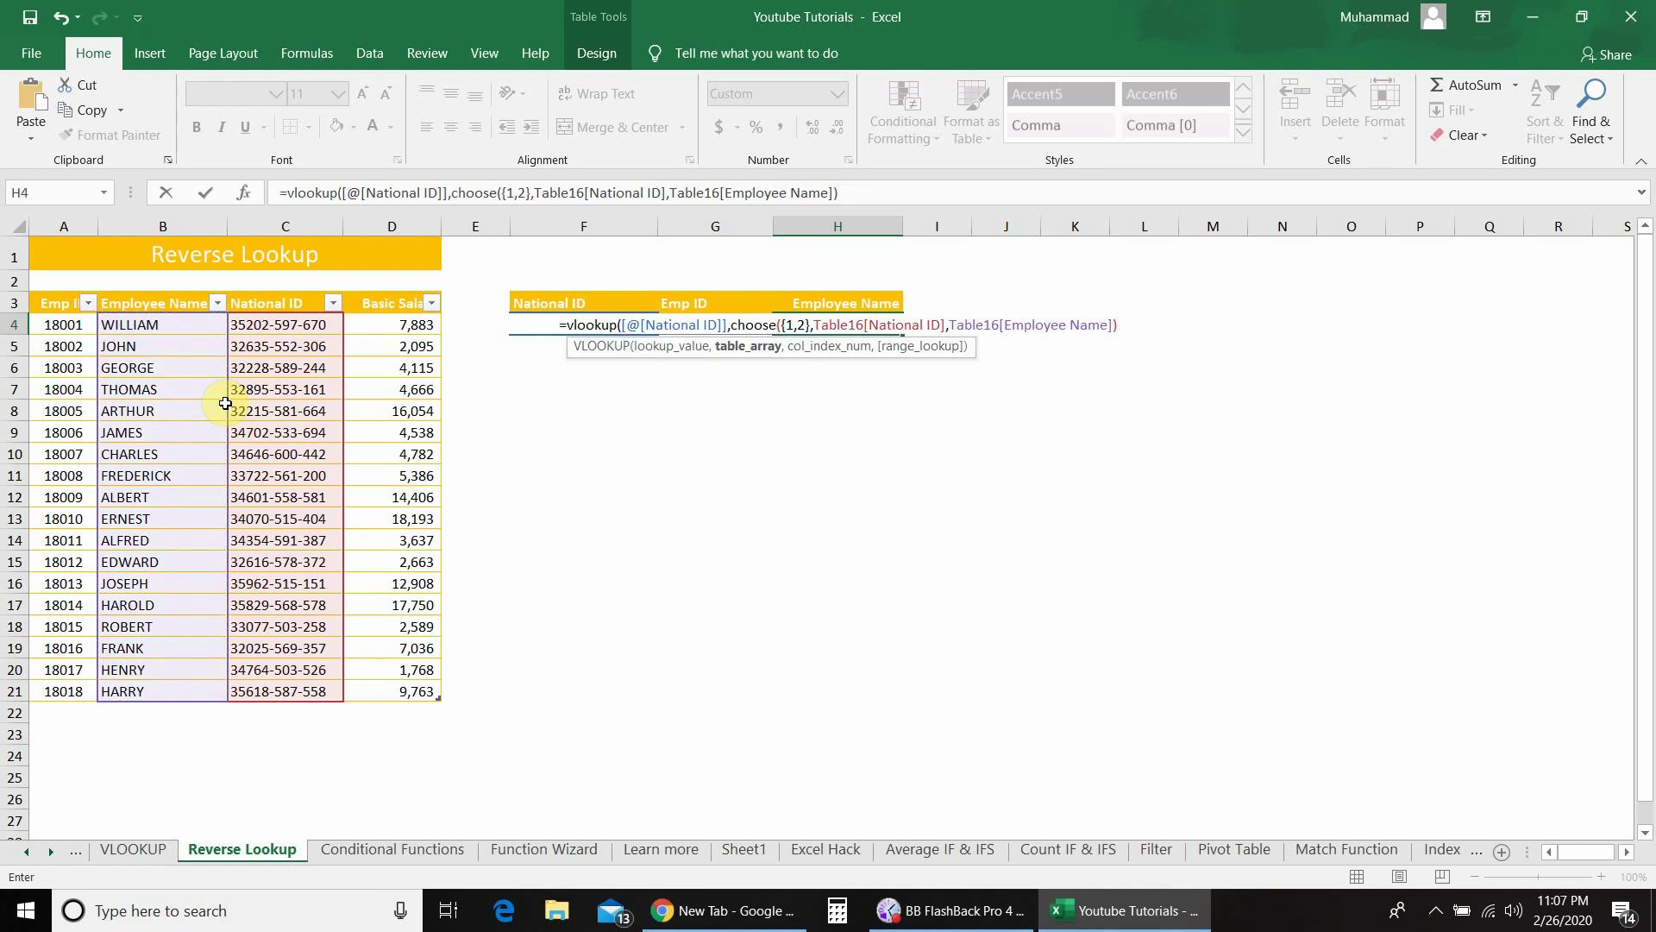
type(",")
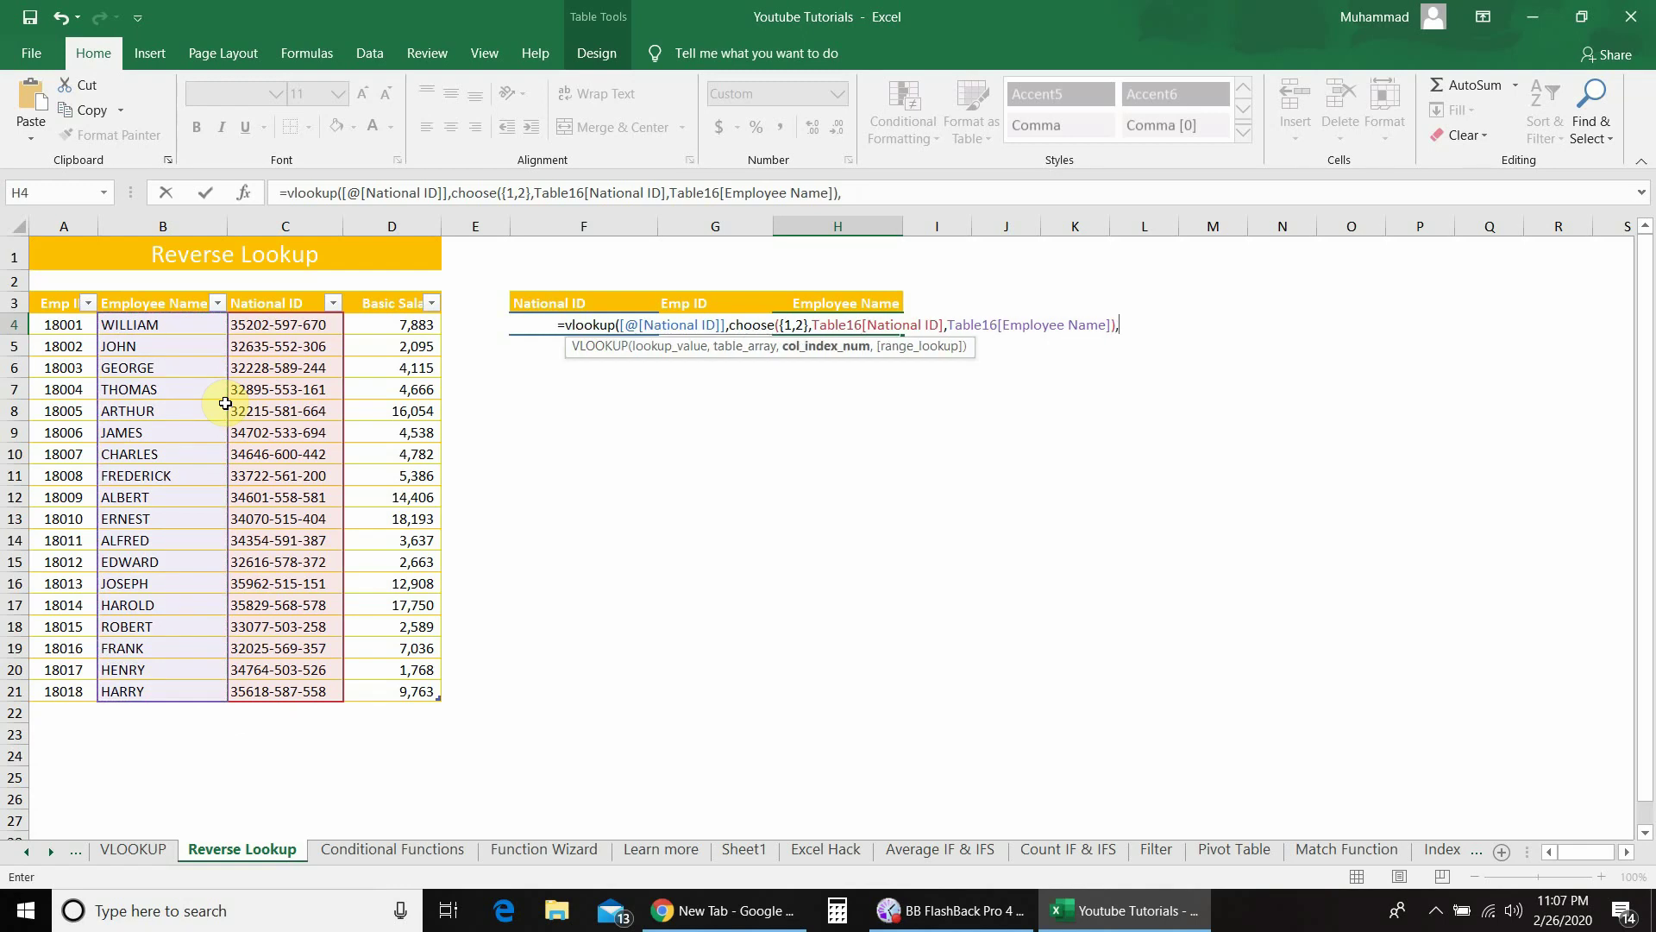
type("2")
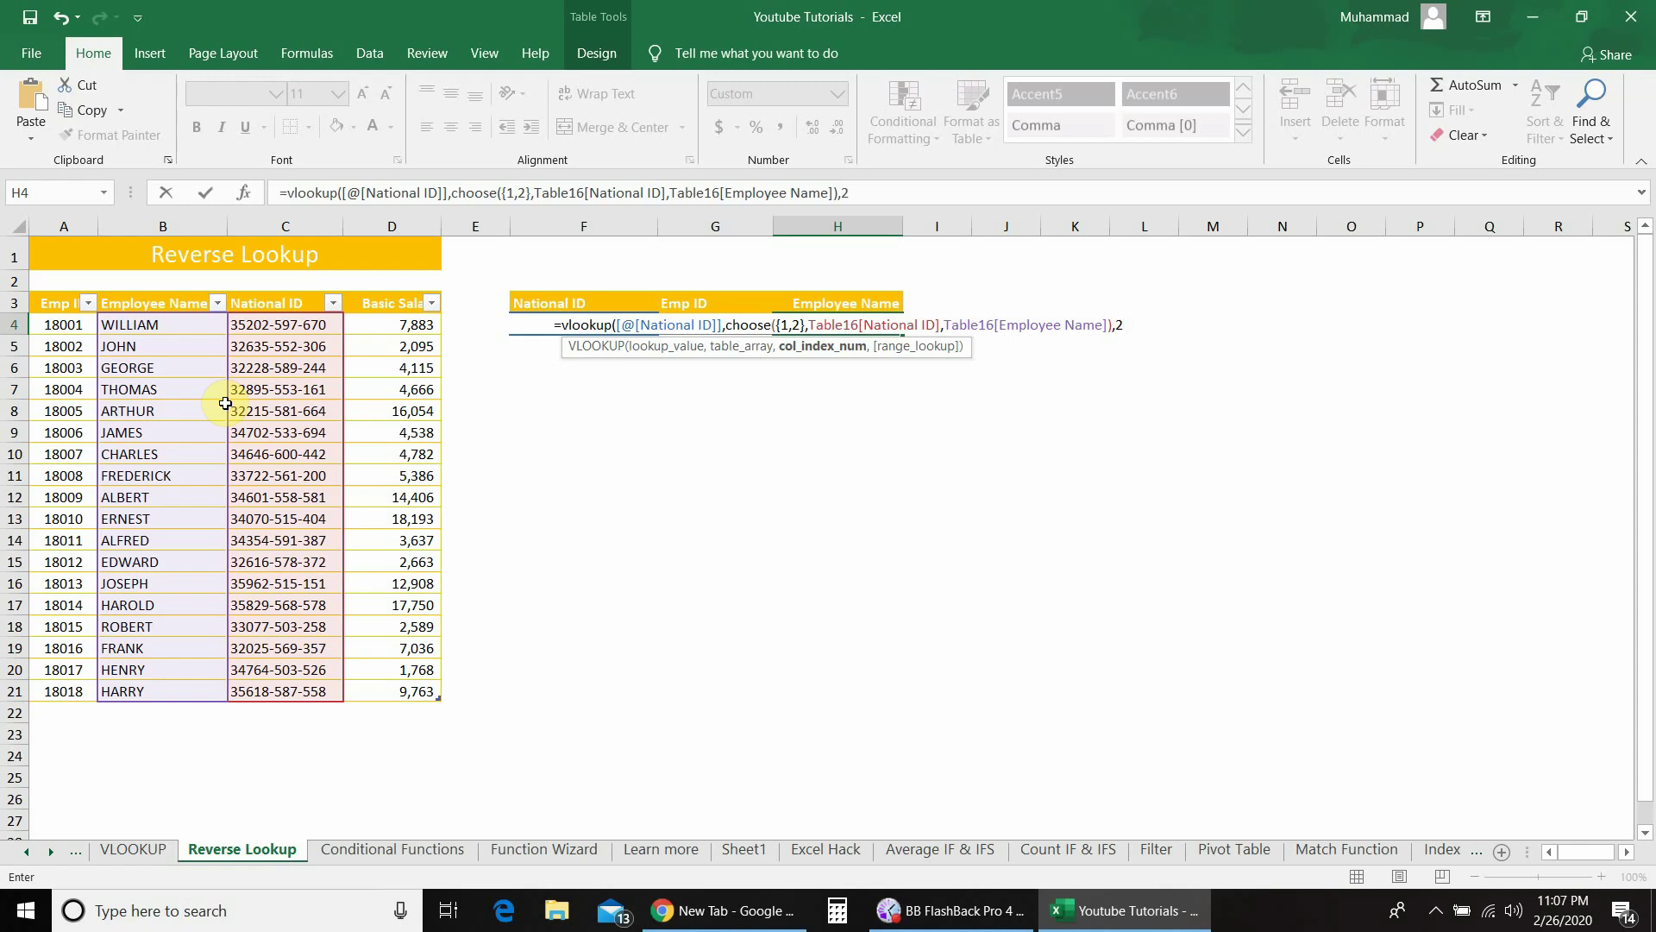
type(",")
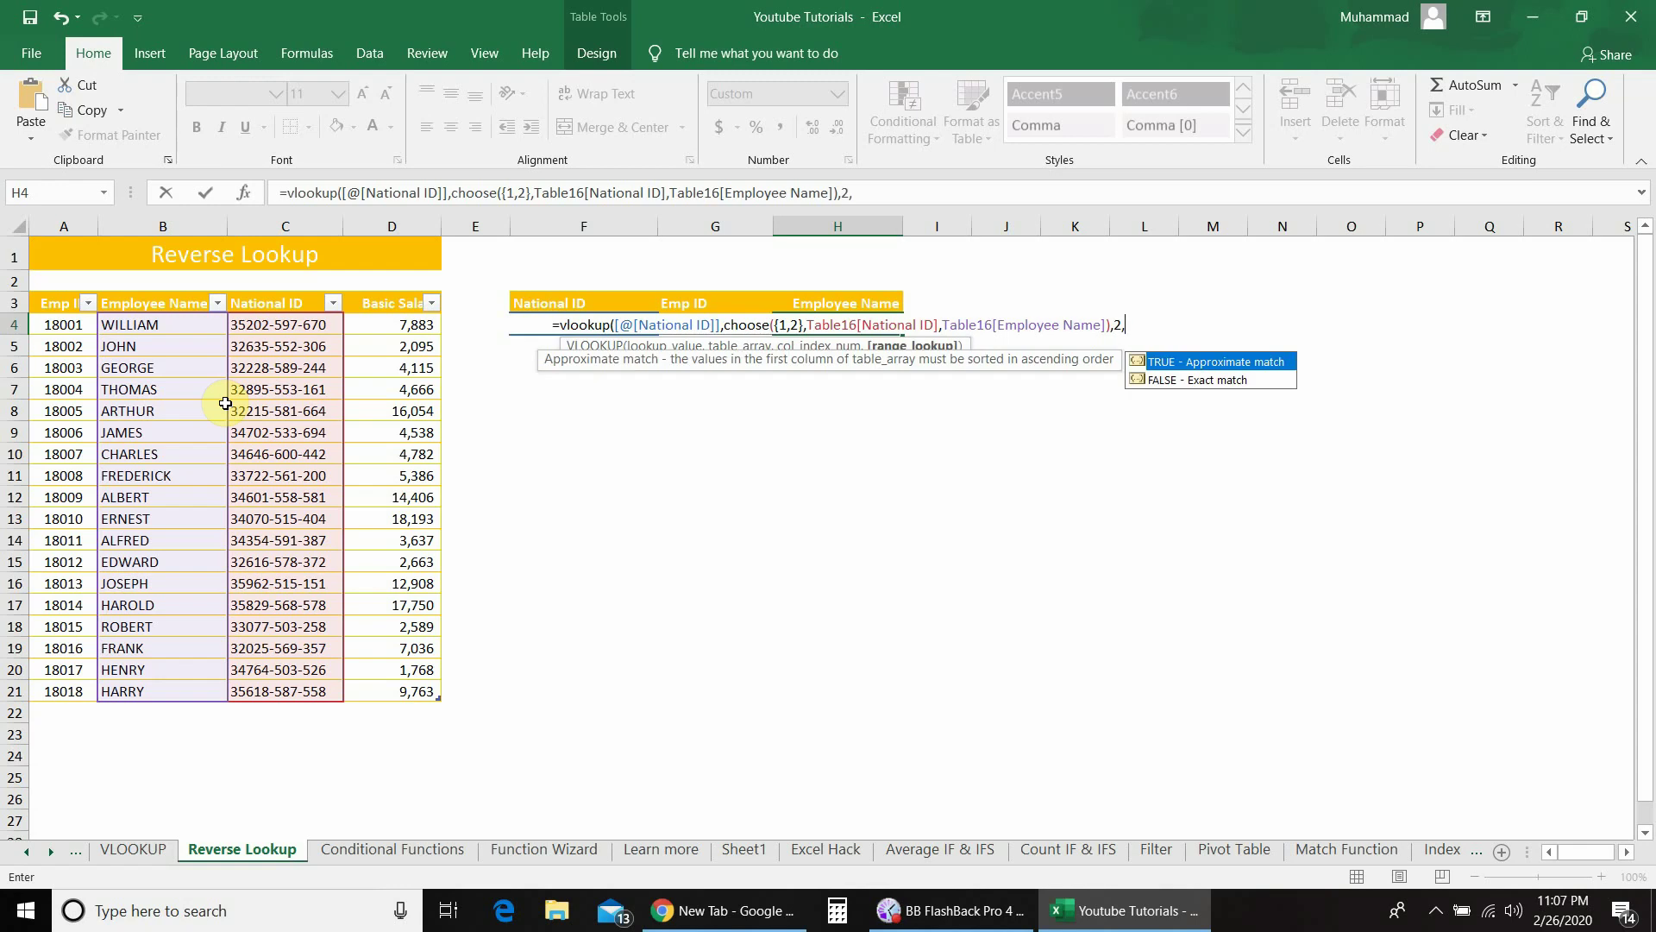
type("false")
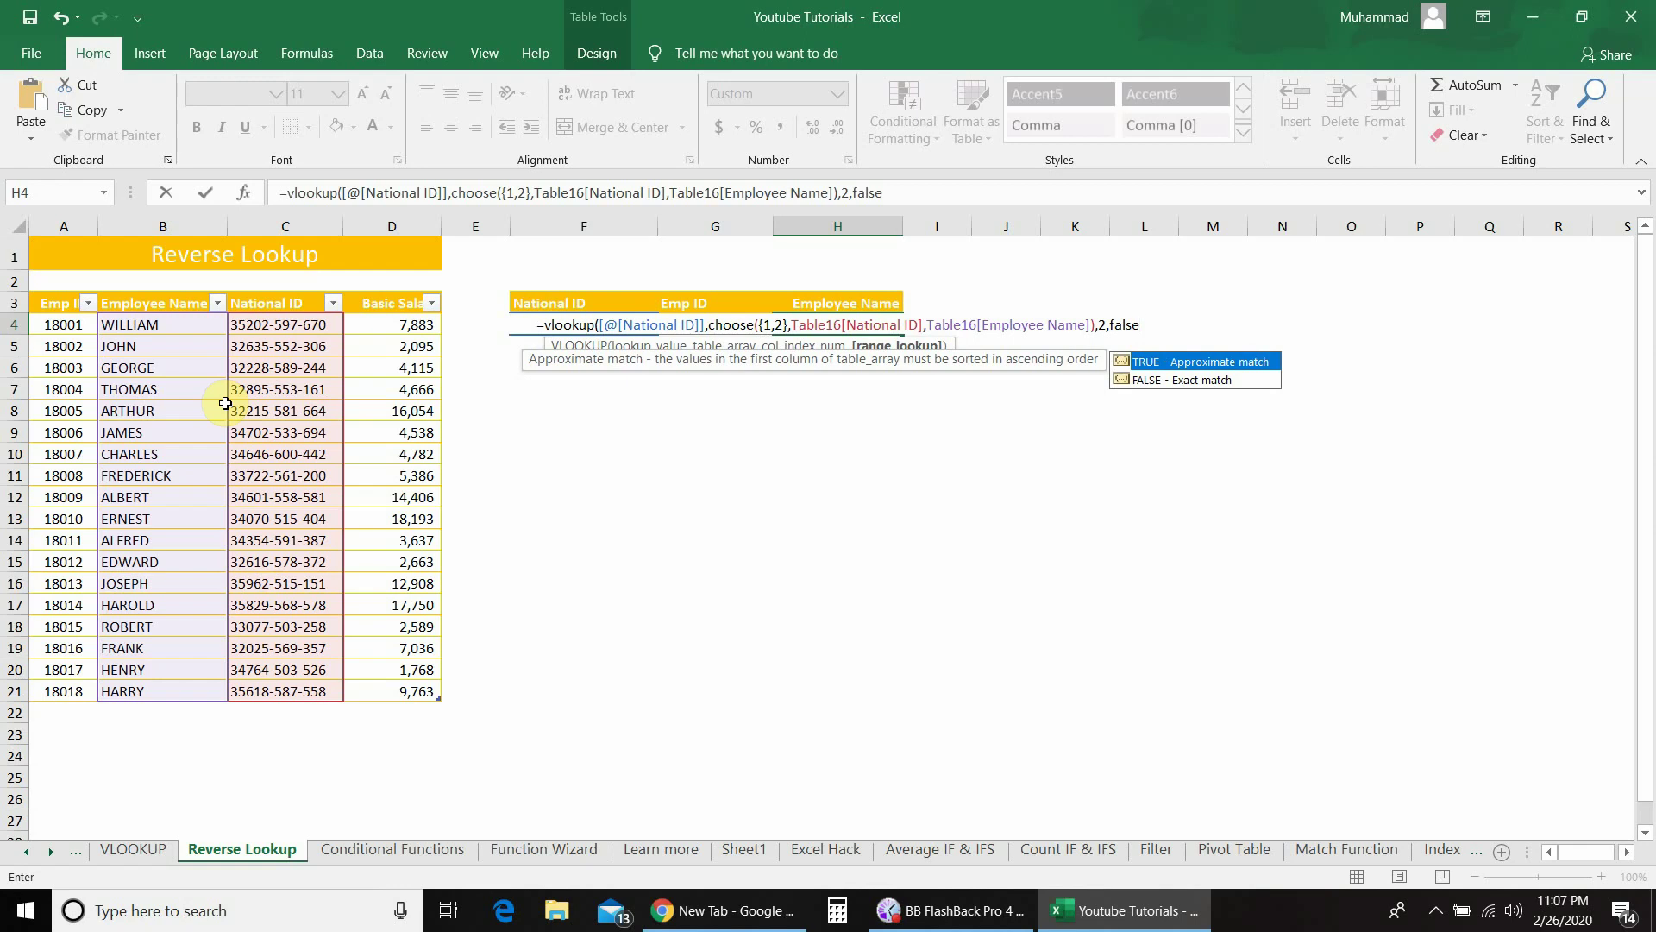
type(")")
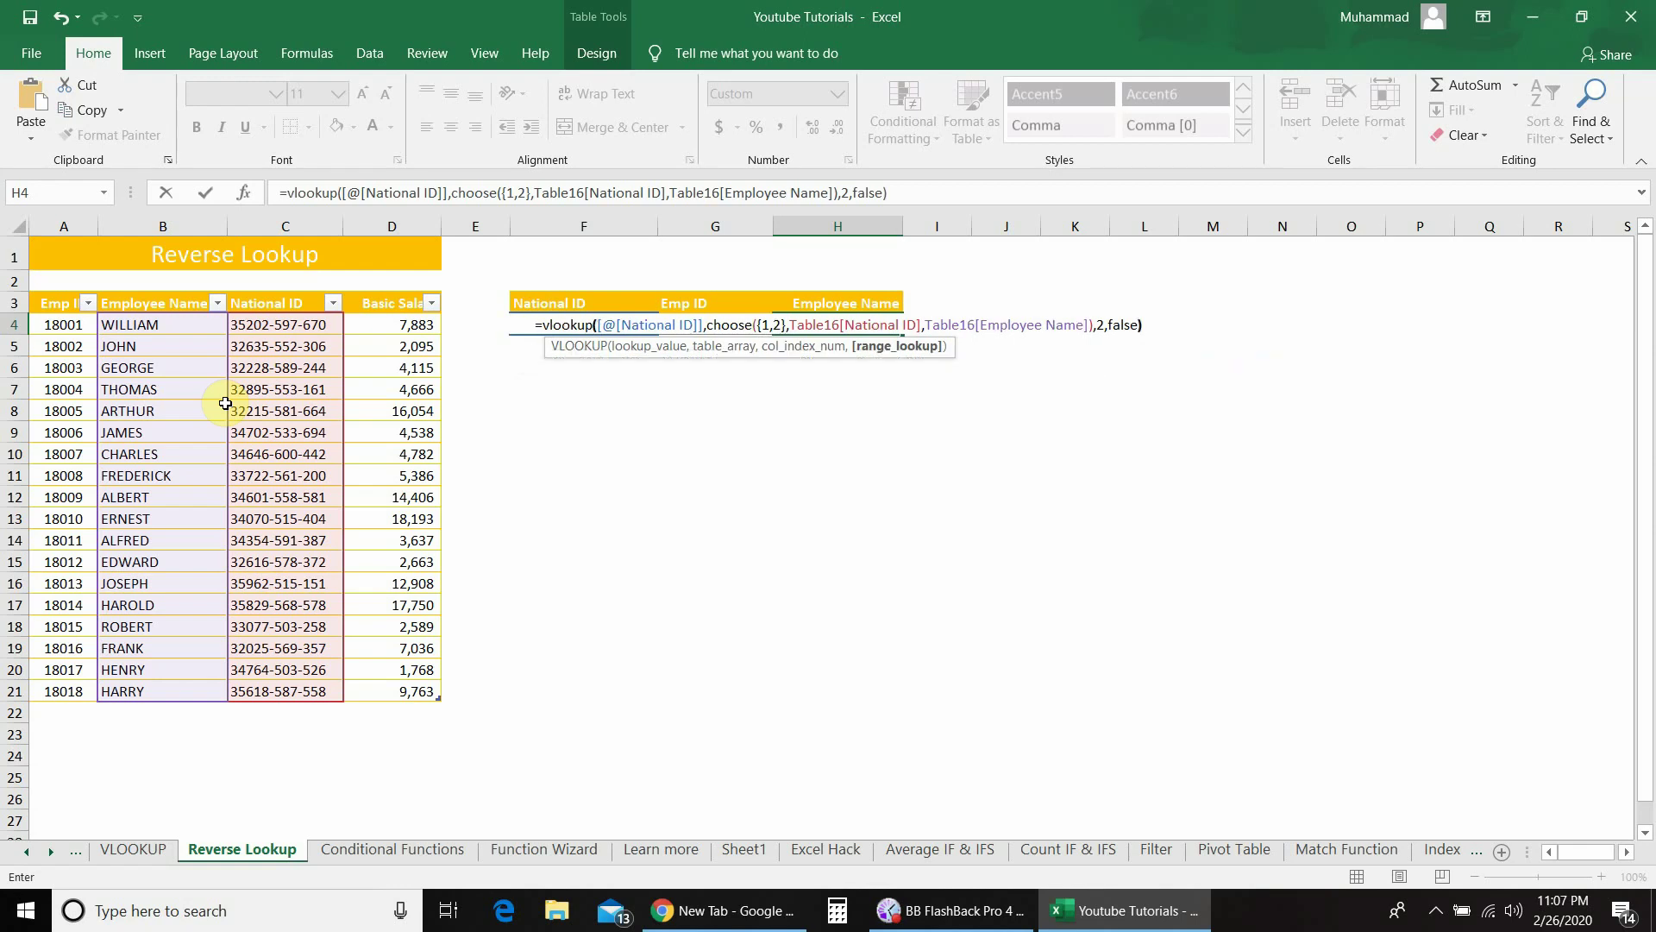
key("Return")
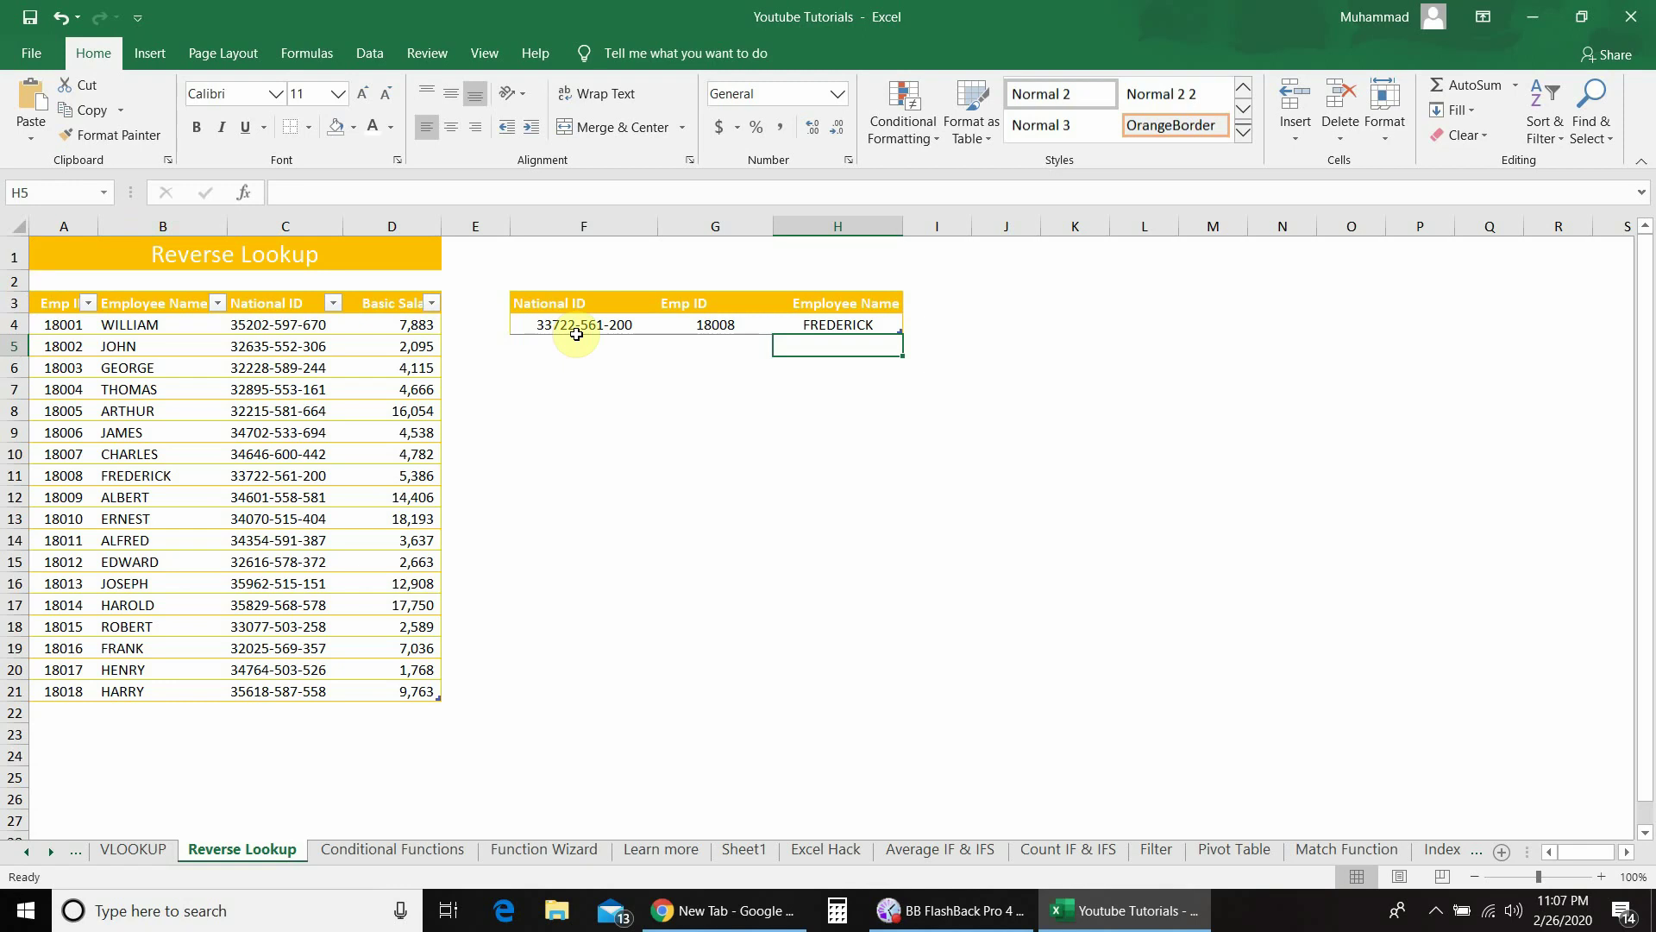
left_click(847, 326)
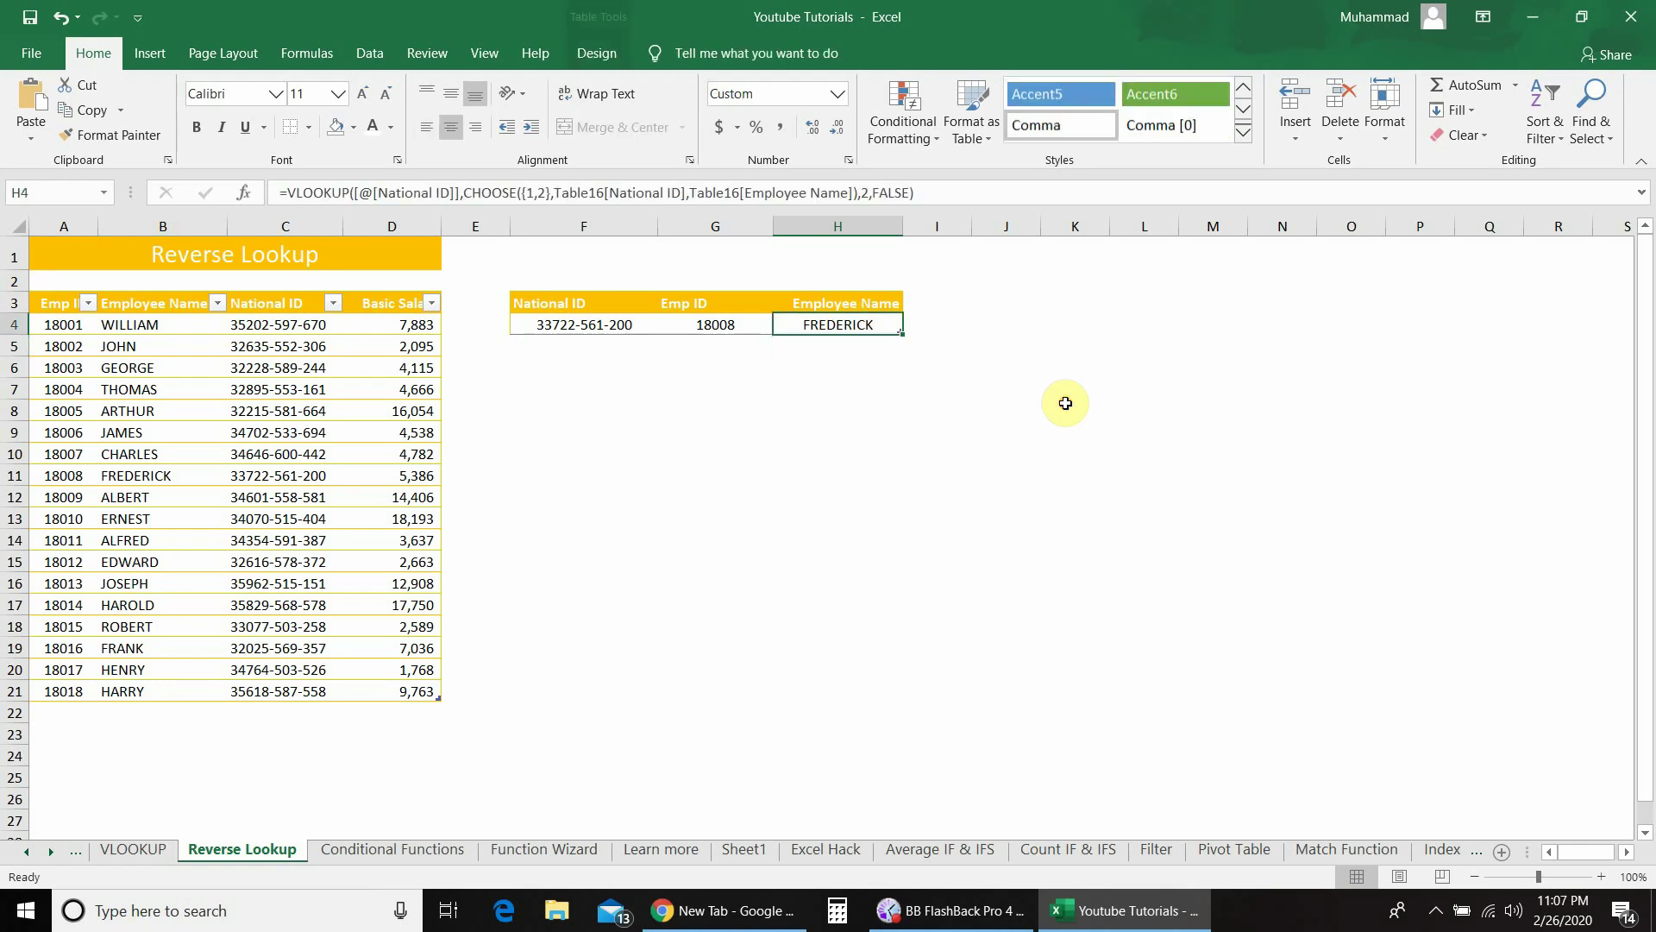
left_click(719, 332)
left_click(619, 319)
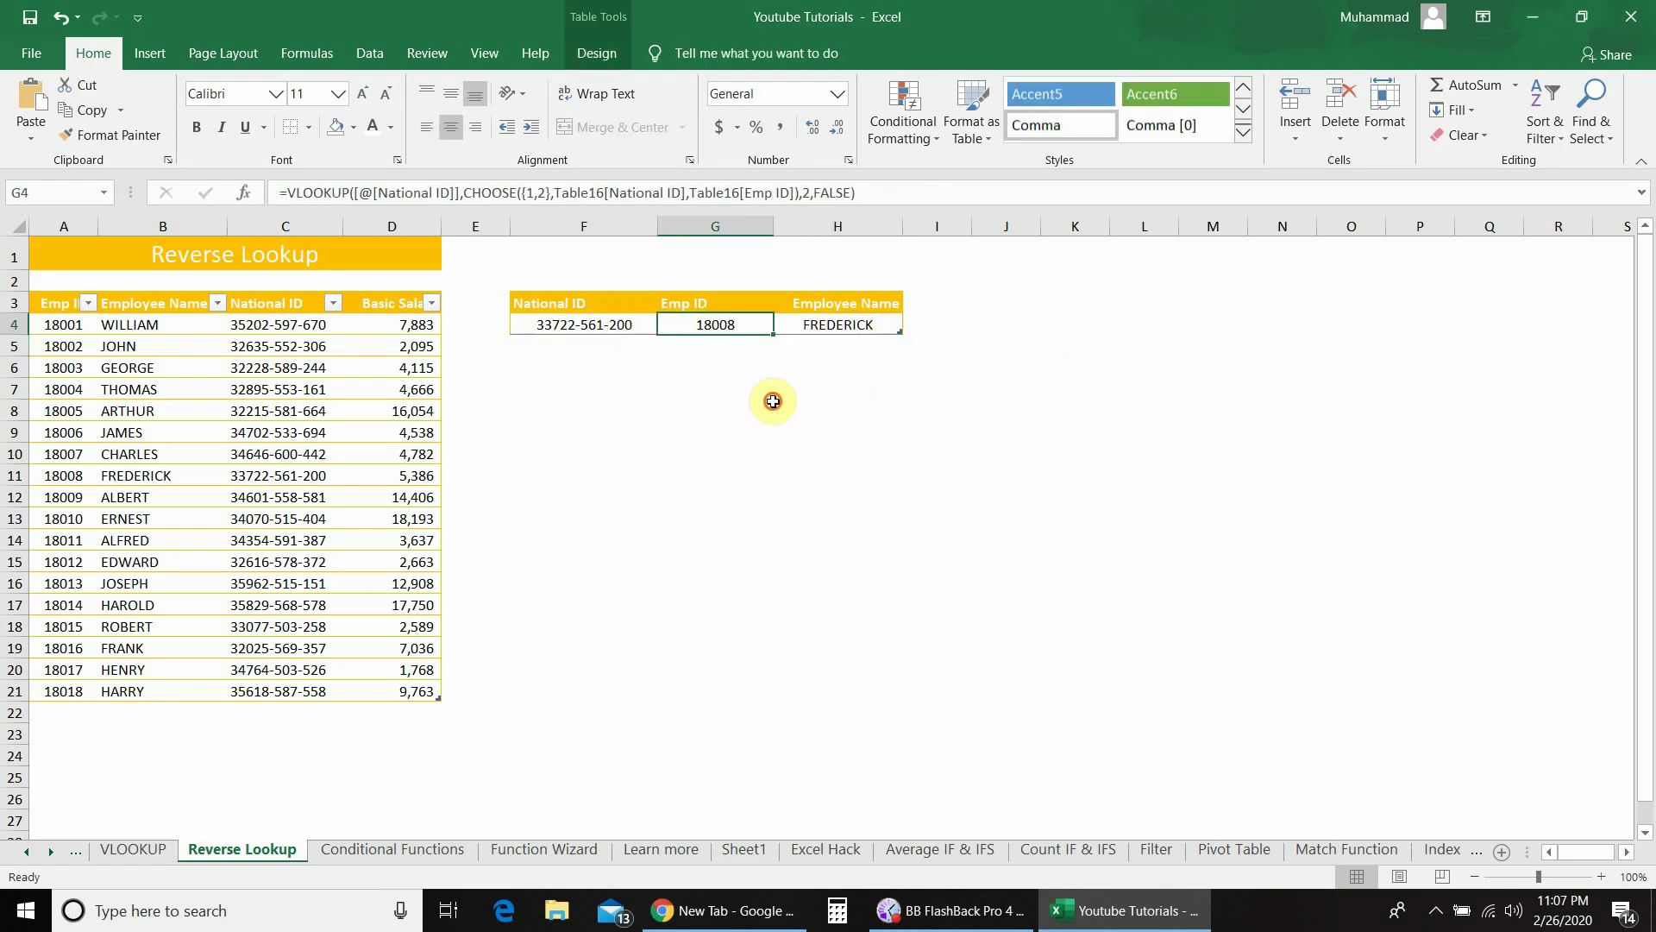
left_click(294, 477)
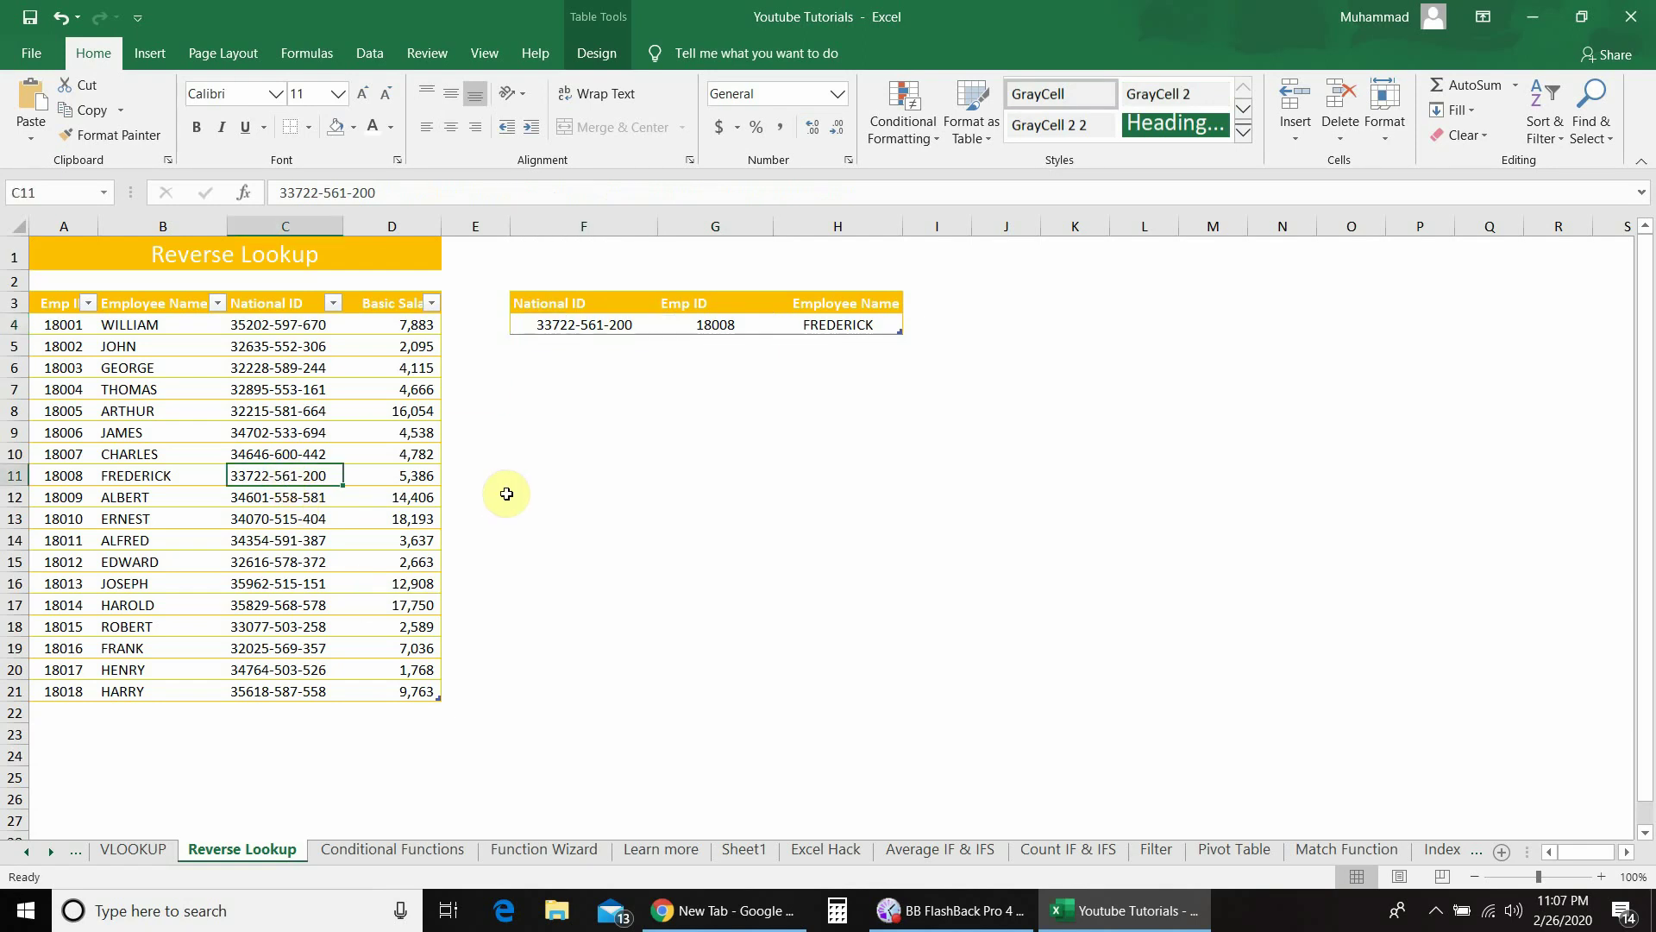
key("Left")
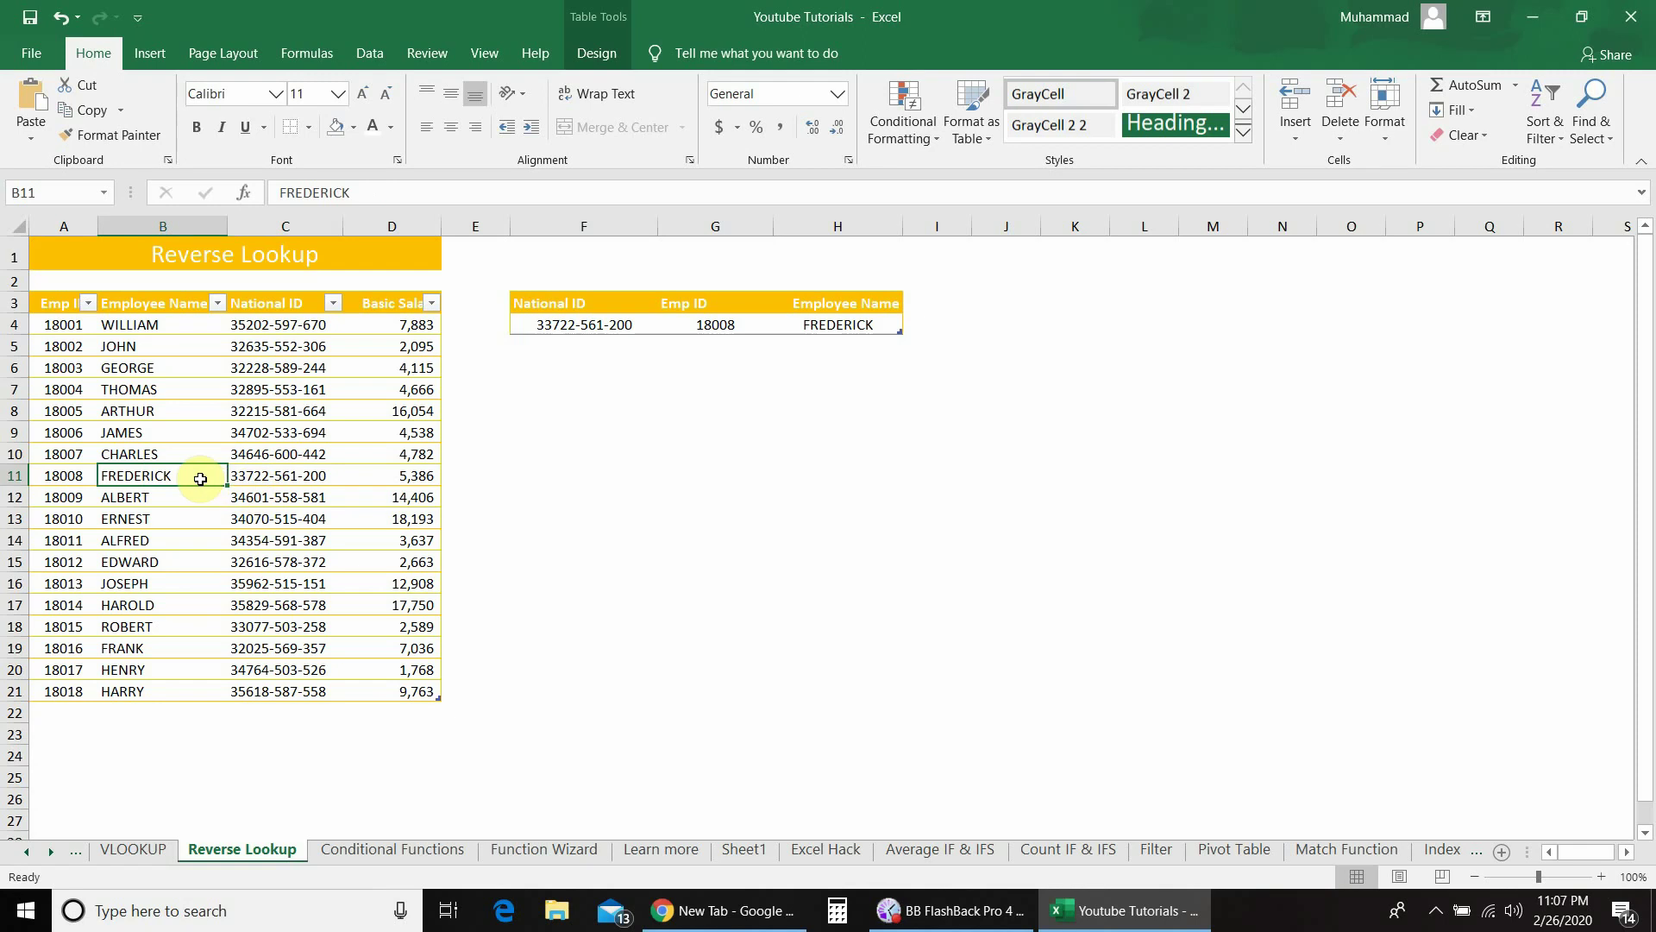
key("Left")
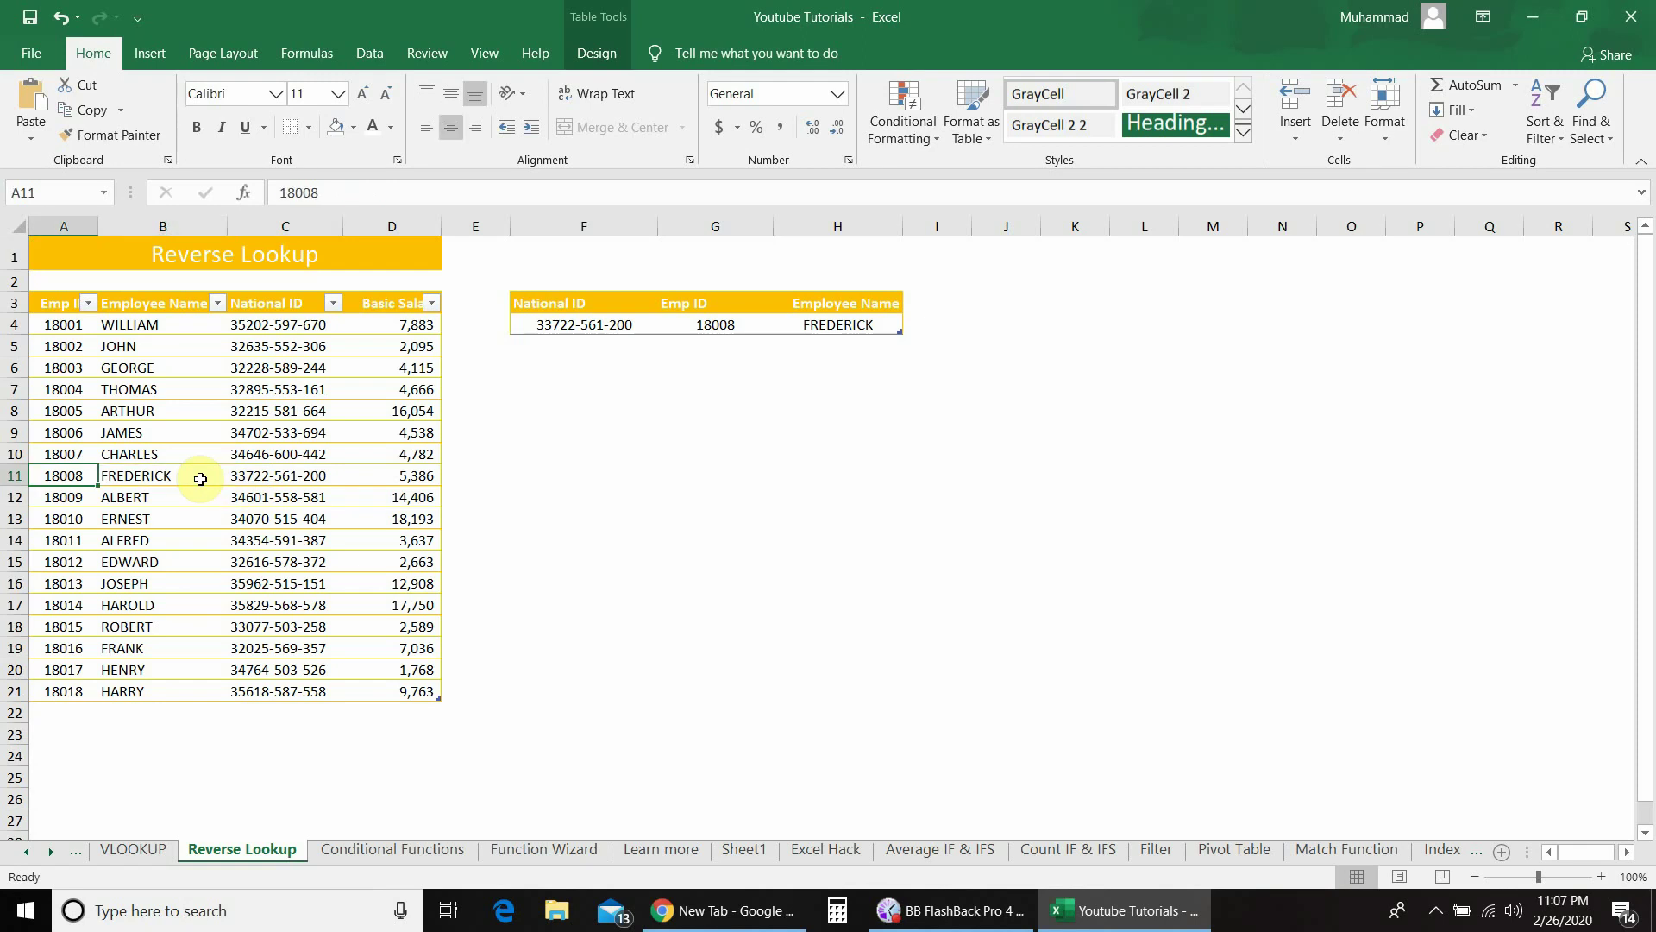
left_click(569, 384)
left_click(634, 324)
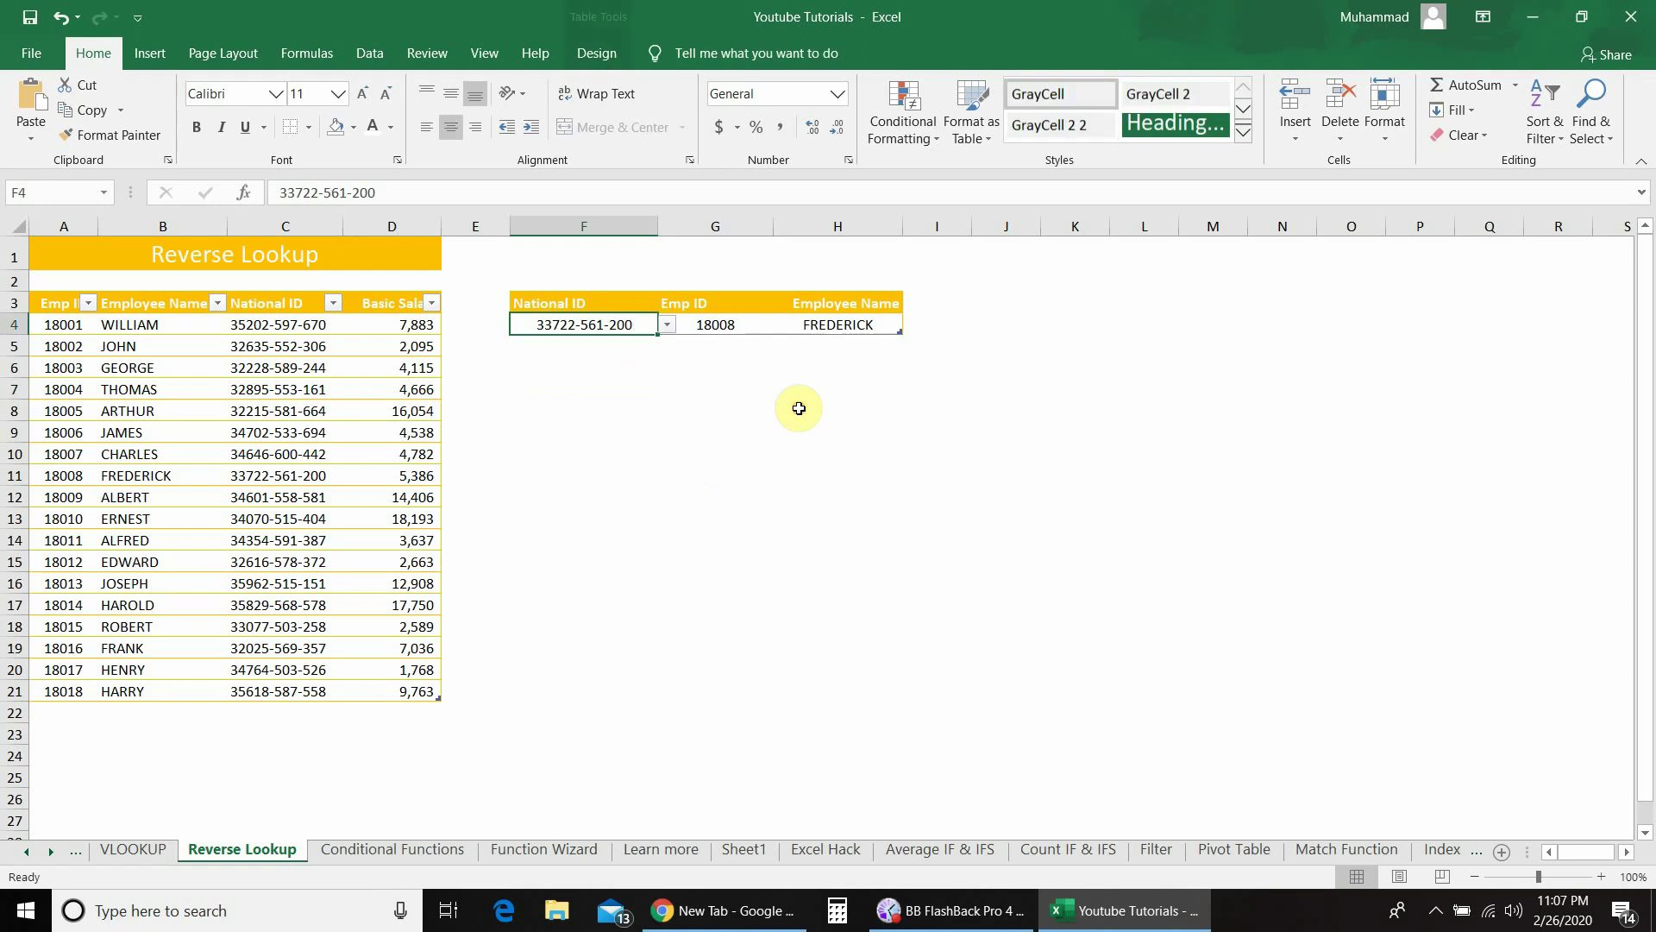
left_click(668, 324)
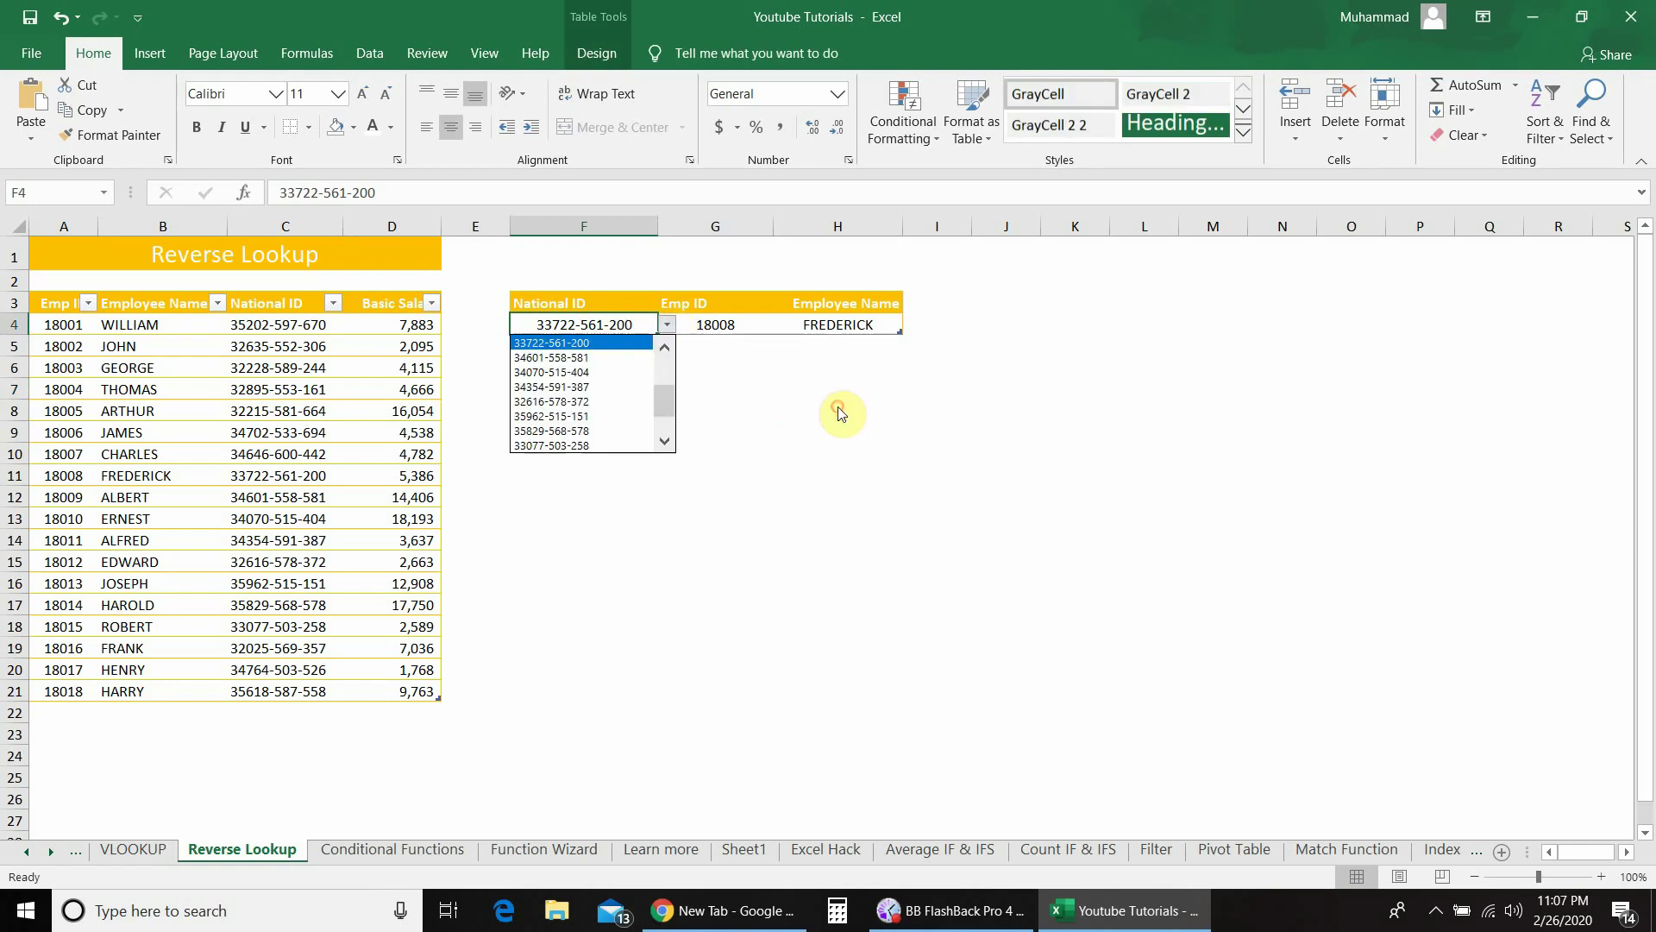
left_click(604, 387)
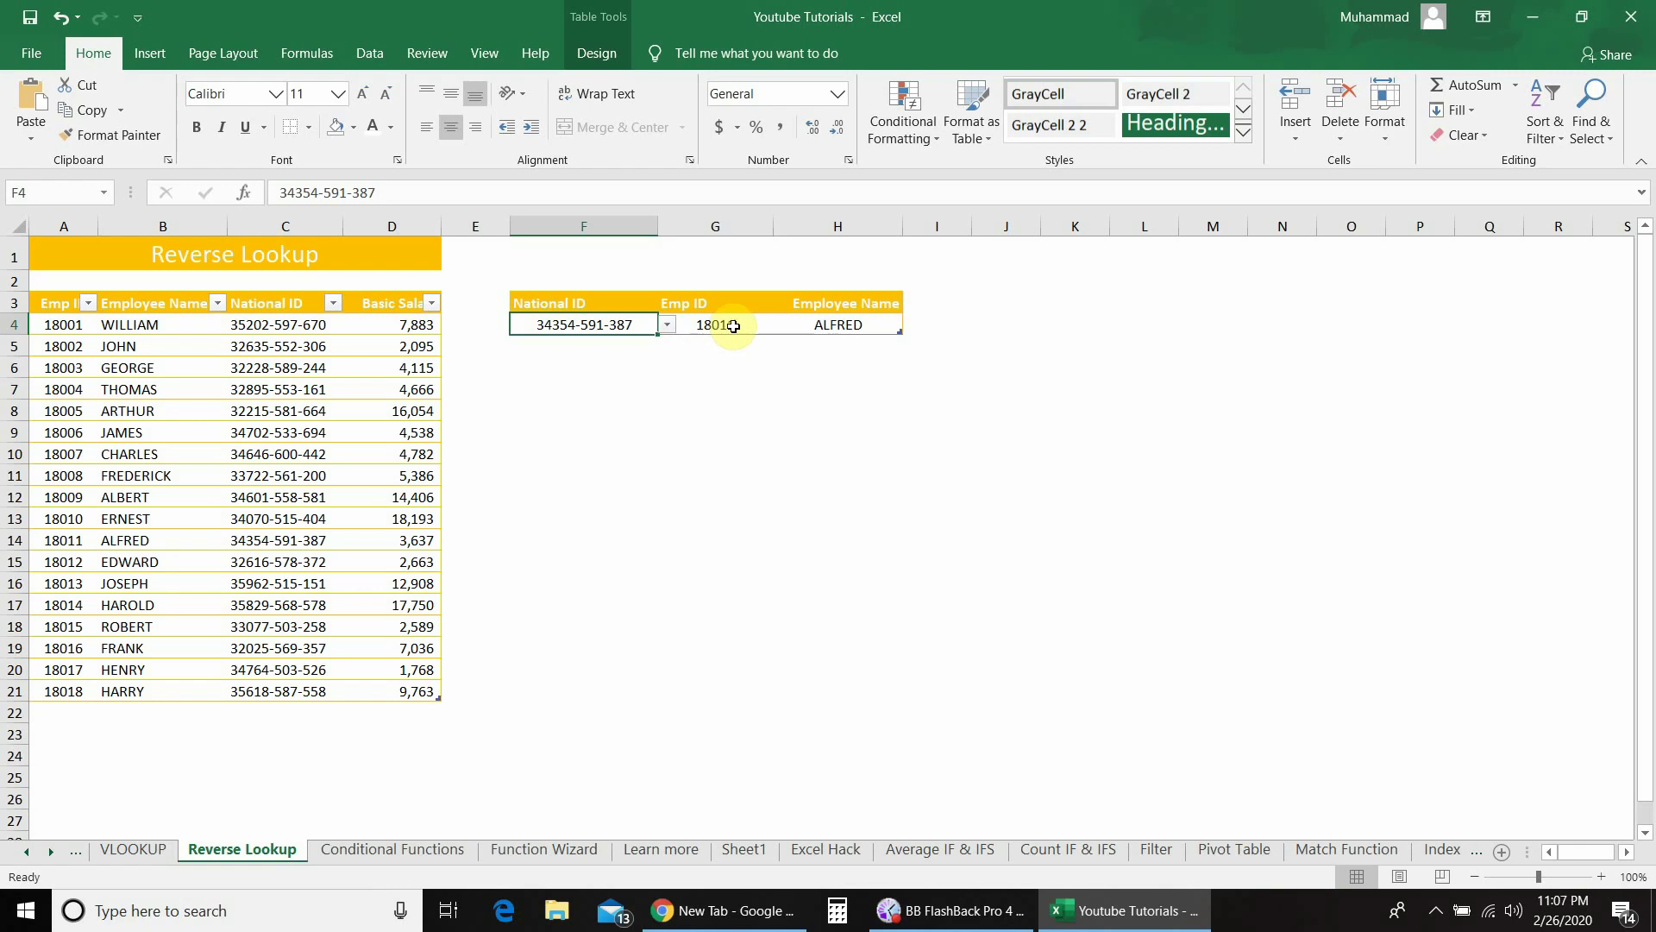
left_click(823, 325)
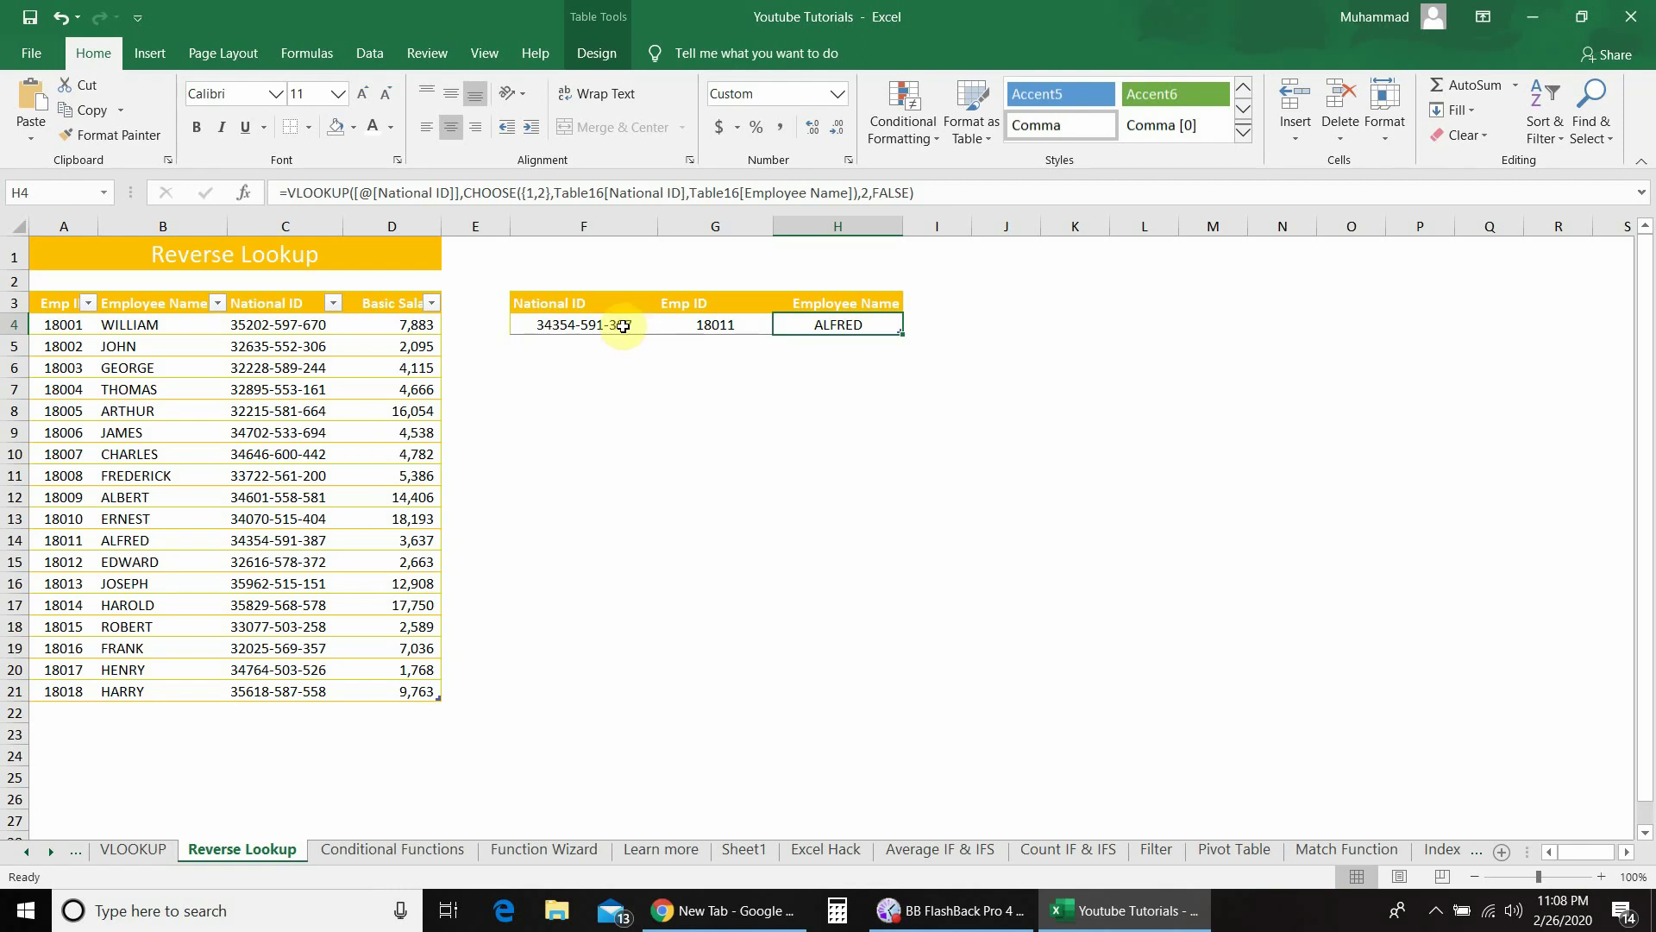
left_click(315, 543)
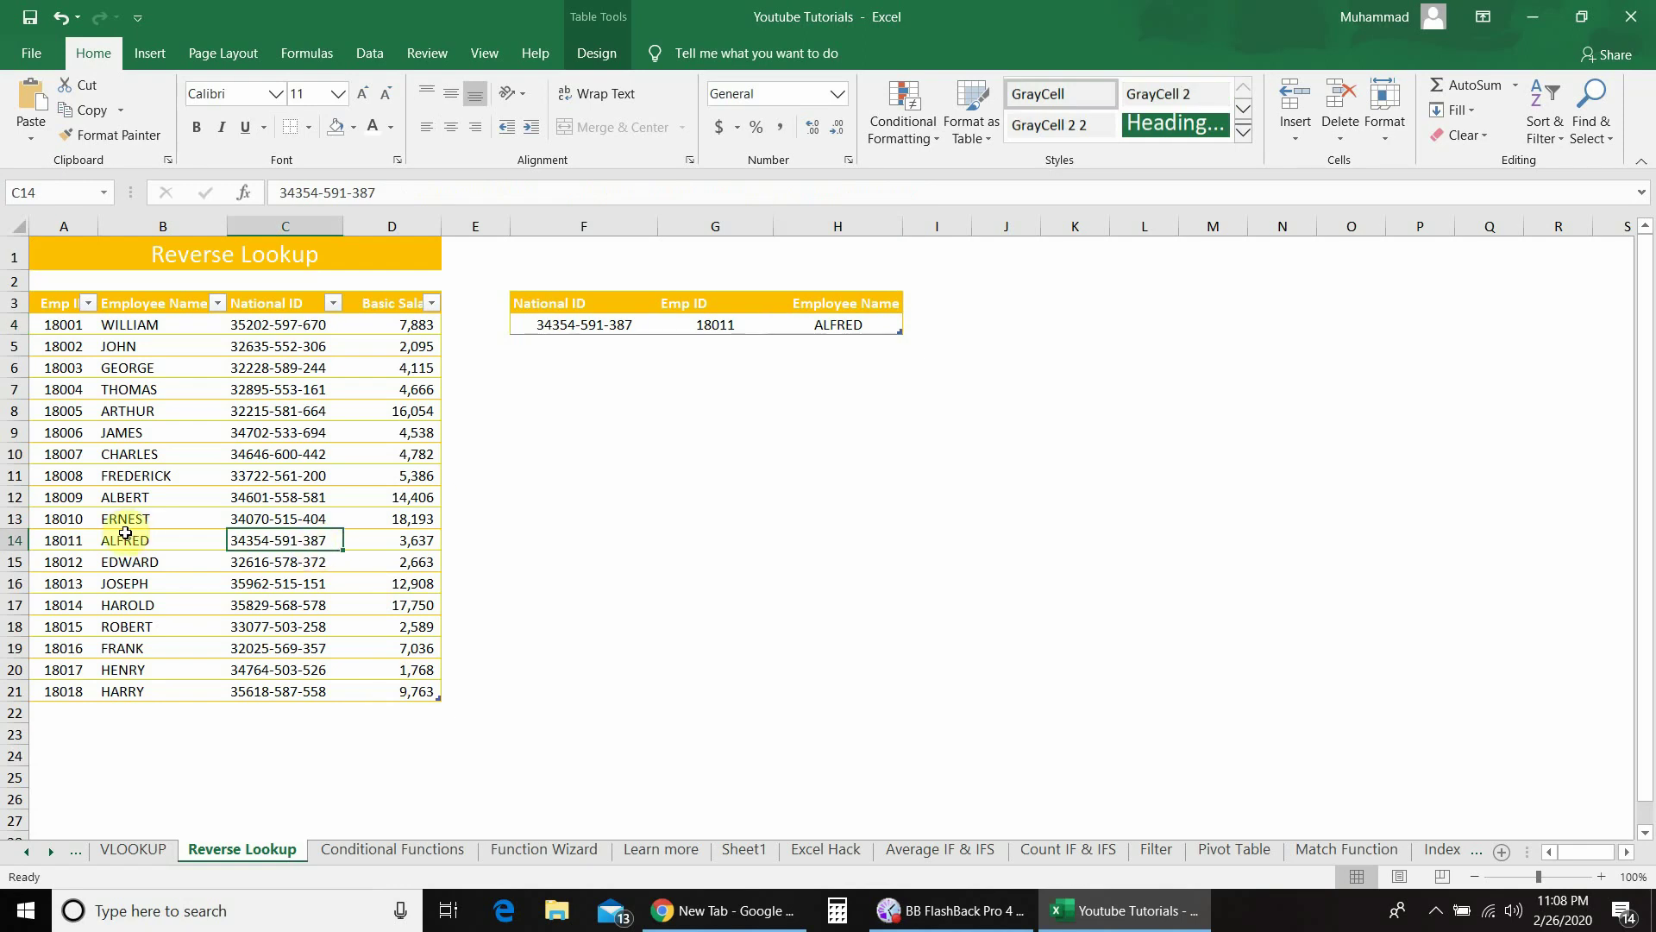
left_click(185, 543)
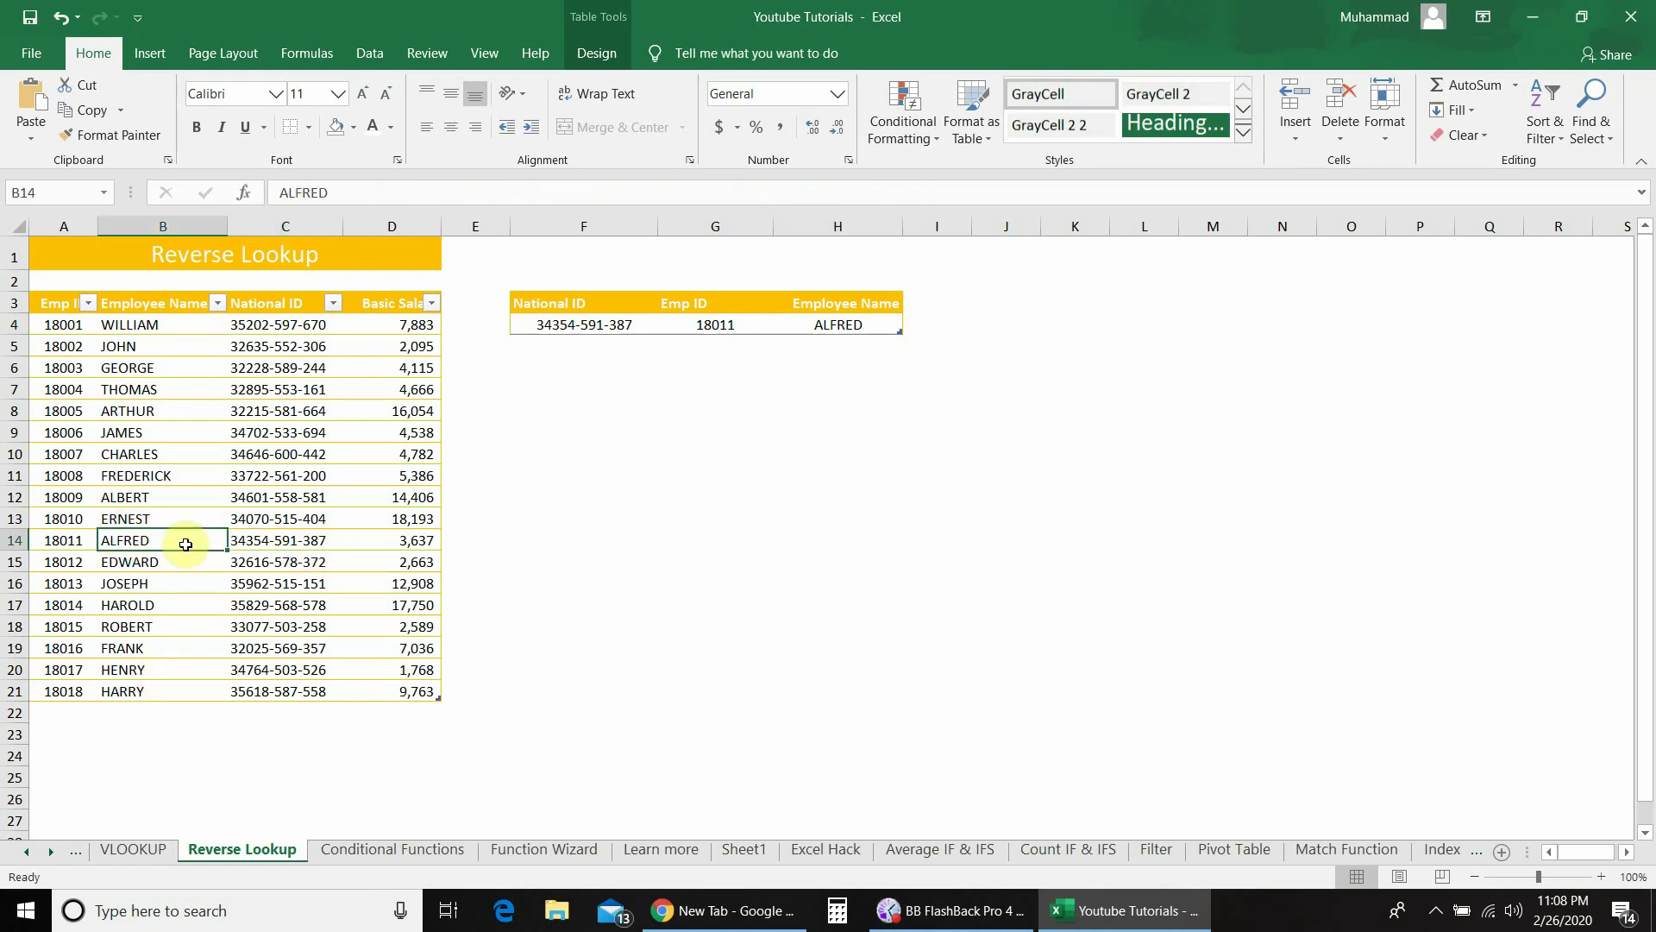
left_click(91, 543)
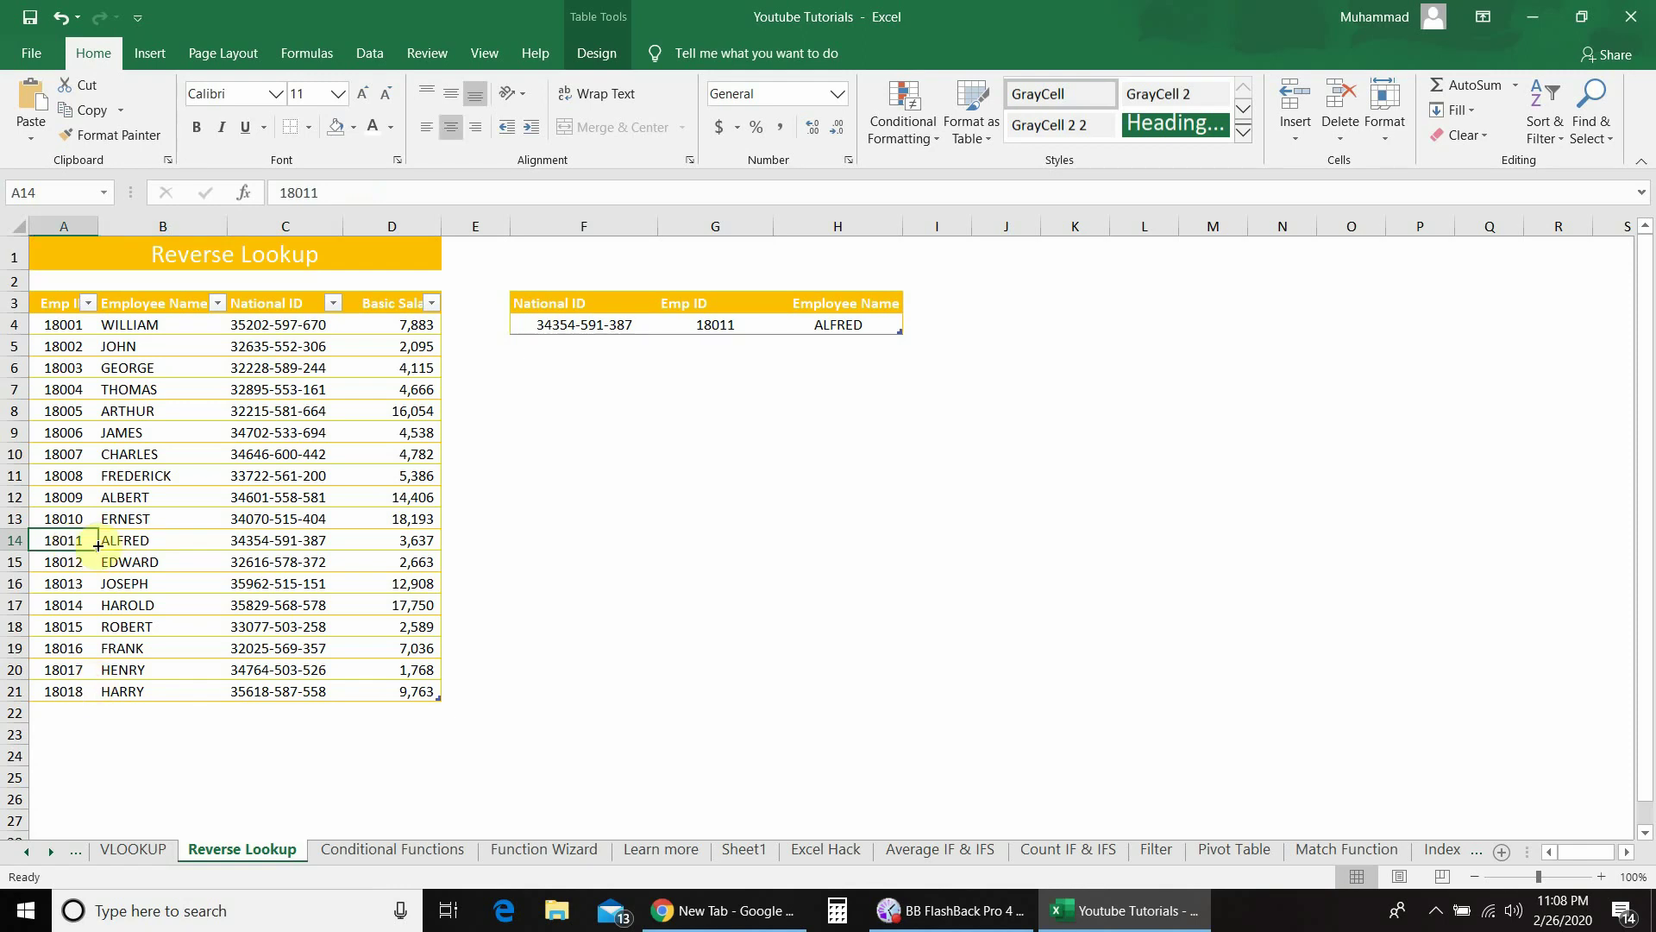